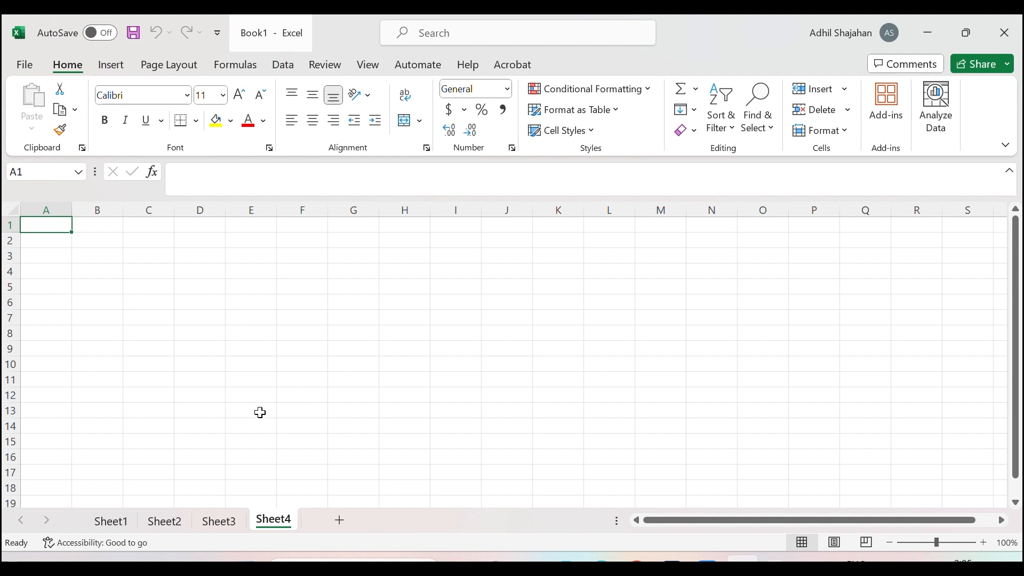
- Hide the Sheet4 and Sheet3 worksheets one after the other
{"action": "right_click", "coordinate": [272, 524]}
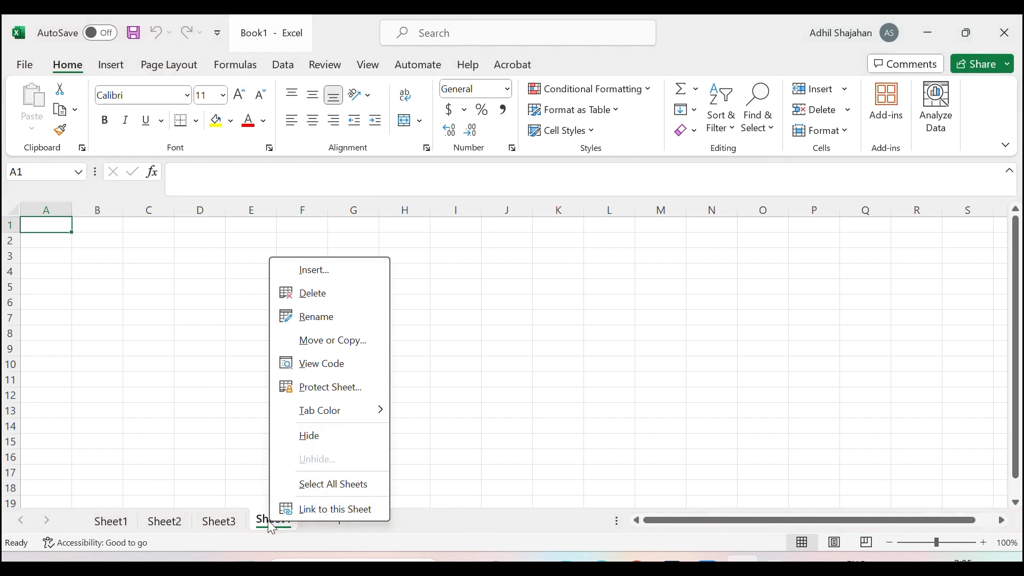
{"action": "left_click", "coordinate": [335, 434]}
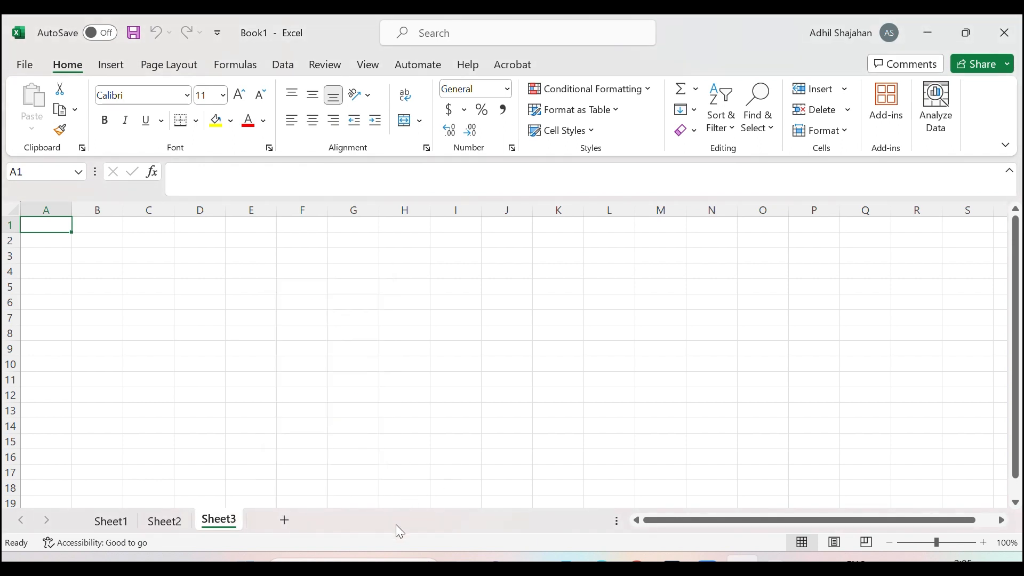
{"action": "right_click", "coordinate": [214, 526]}
{"action": "left_click", "coordinate": [275, 441]}
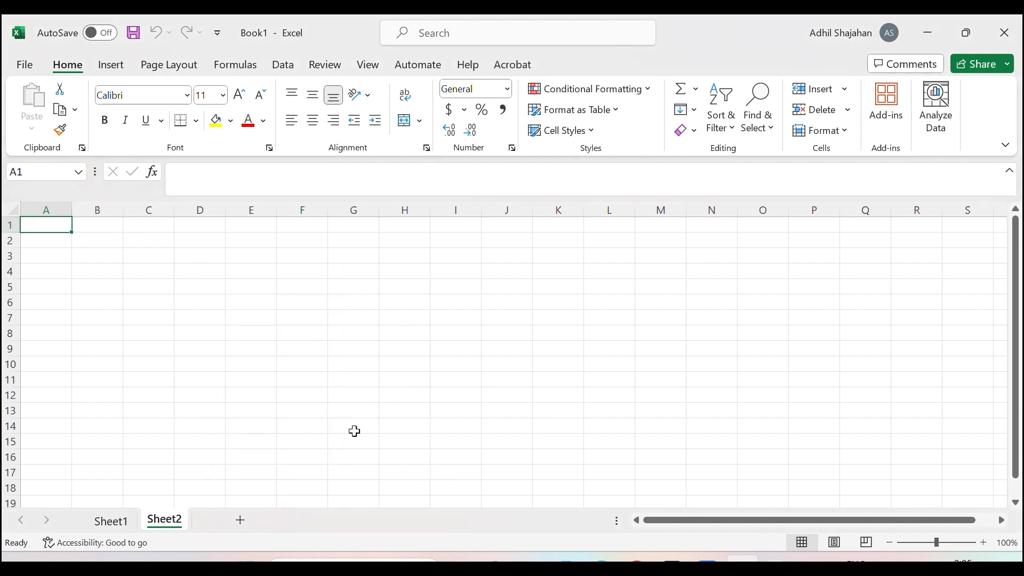
- Unhide Sheet3 and Sheet4 together in a single operation
{"action": "right_click", "coordinate": [160, 521]}
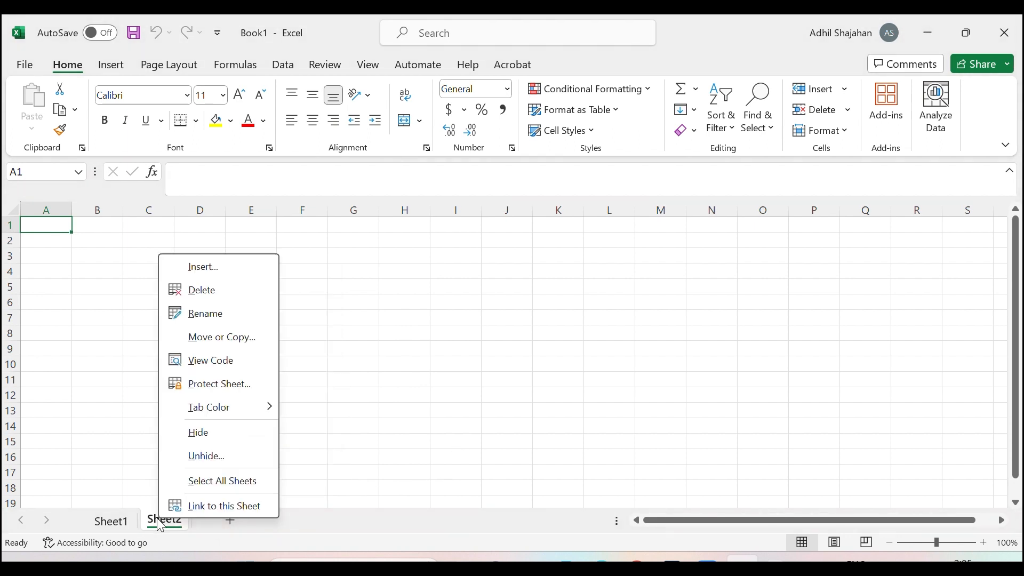
{"action": "left_click", "coordinate": [217, 457]}
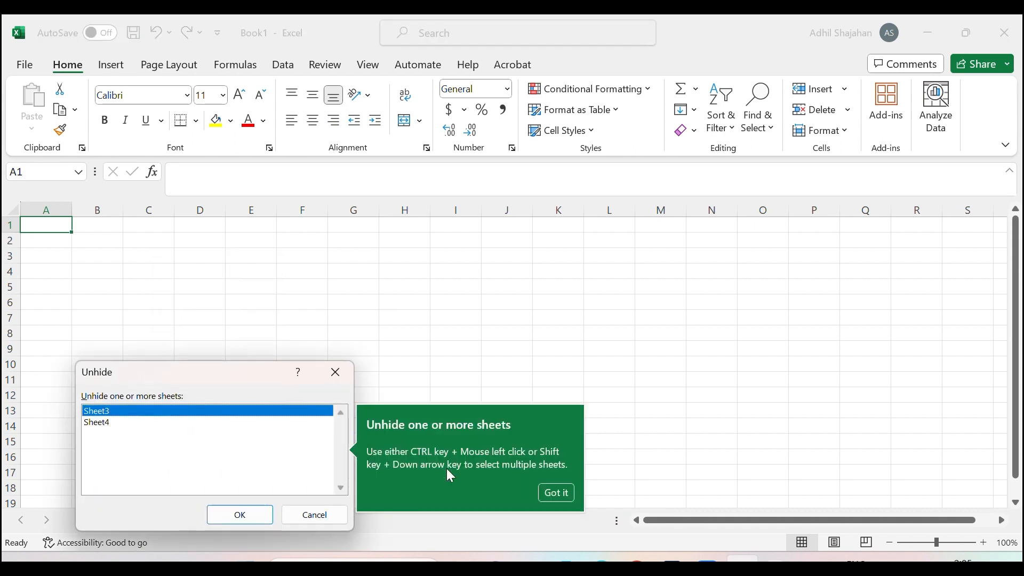
{"action": "left_click", "coordinate": [105, 425], "text": "ctrl"}
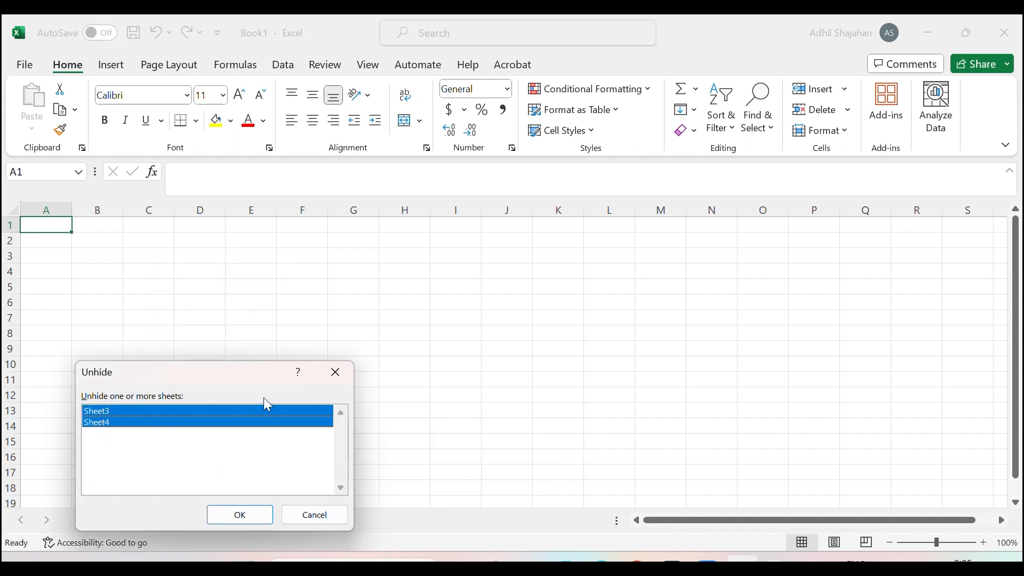
{"action": "left_click", "coordinate": [131, 410]}
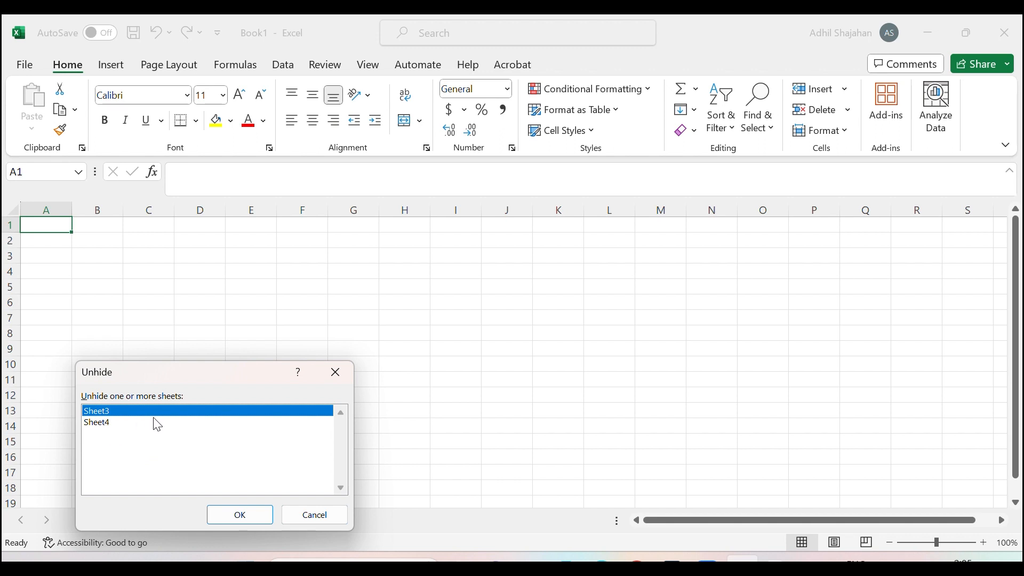
{"action": "left_click", "coordinate": [104, 424], "text": "ctrl"}
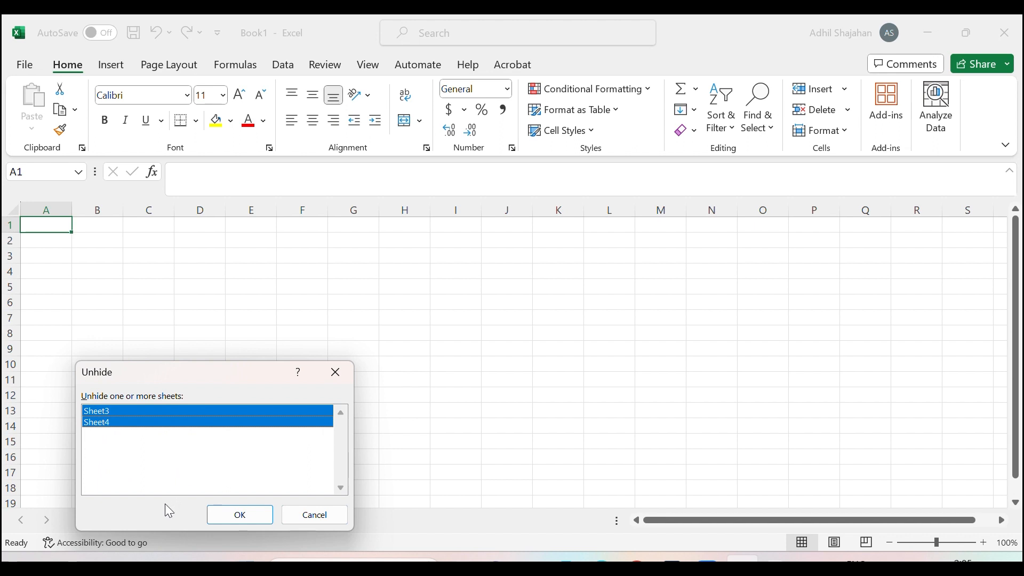
{"action": "left_click", "coordinate": [253, 515]}
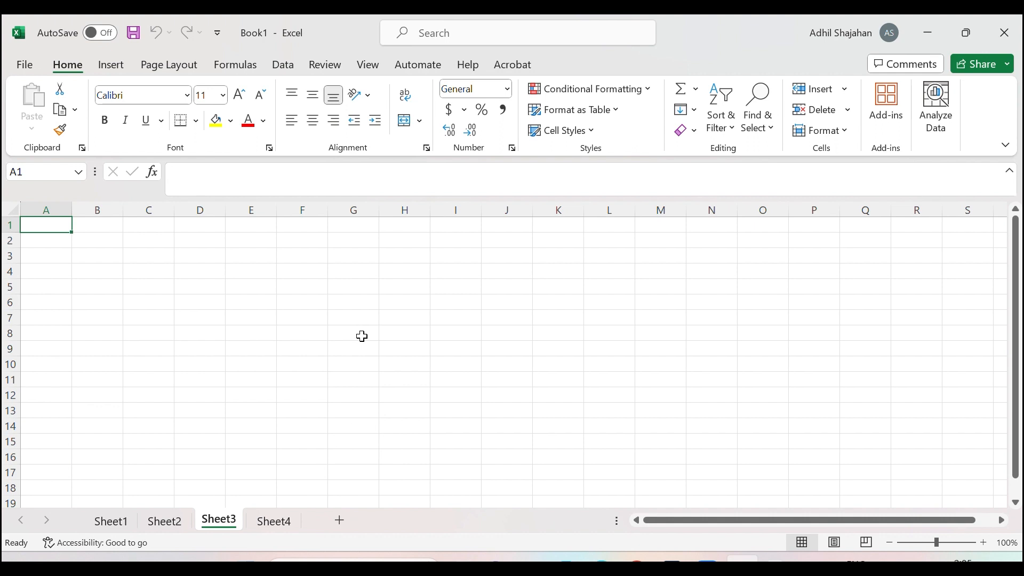
- Set the tab color of Sheet4 to a light theme blue and of Sheet3 to a dark theme orange
{"action": "right_click", "coordinate": [269, 523]}
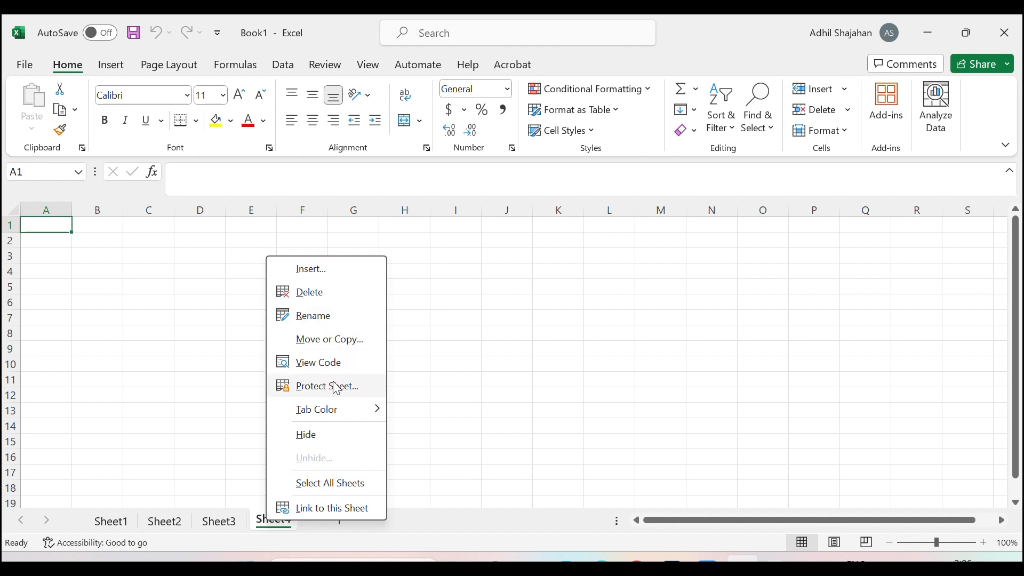
{"action": "mouse_move", "coordinate": [335, 421]}
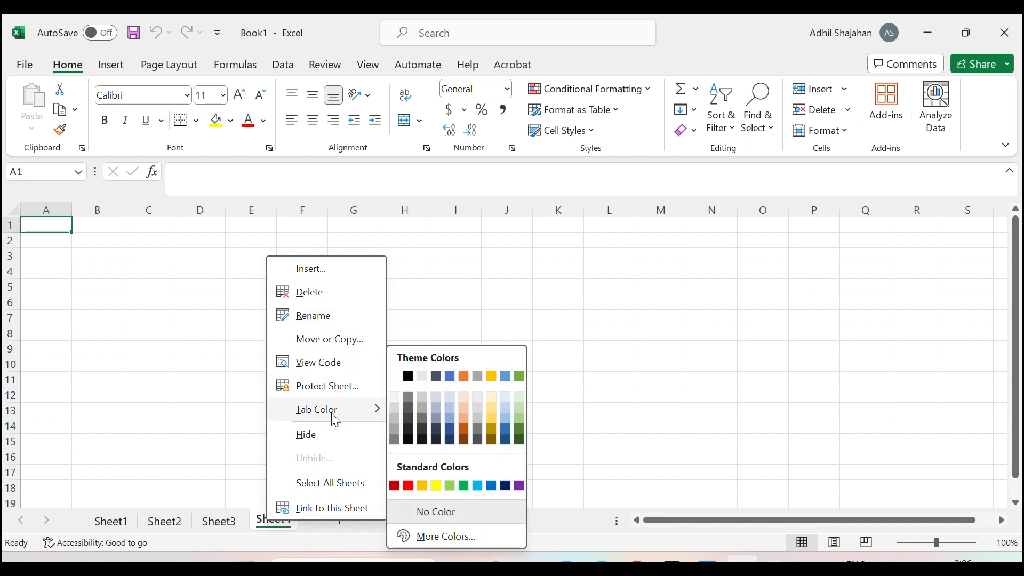
{"action": "left_click", "coordinate": [450, 421]}
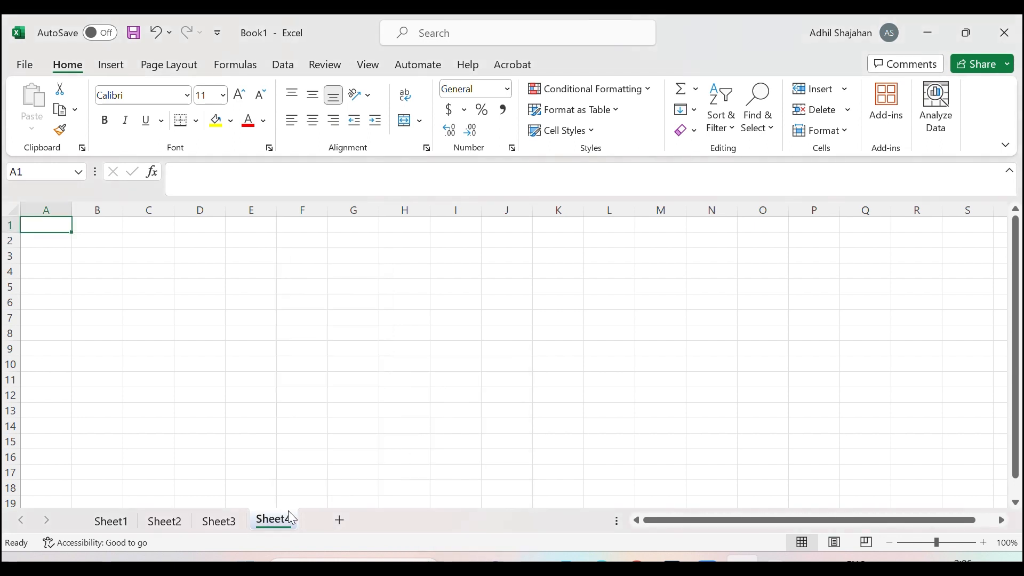
{"action": "right_click", "coordinate": [224, 521]}
{"action": "mouse_move", "coordinate": [308, 409]}
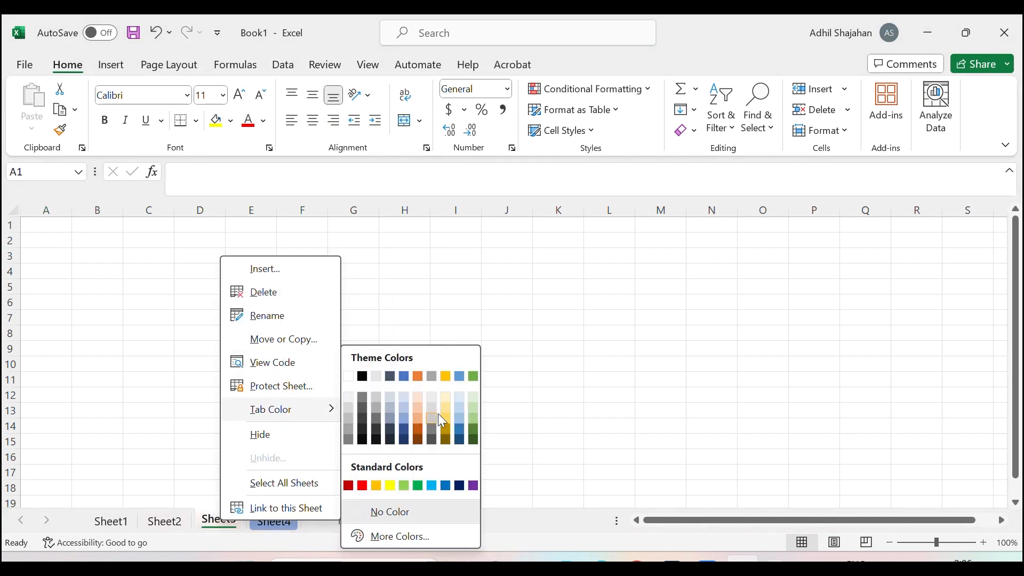
{"action": "left_click", "coordinate": [419, 427]}
{"action": "left_click", "coordinate": [488, 321]}
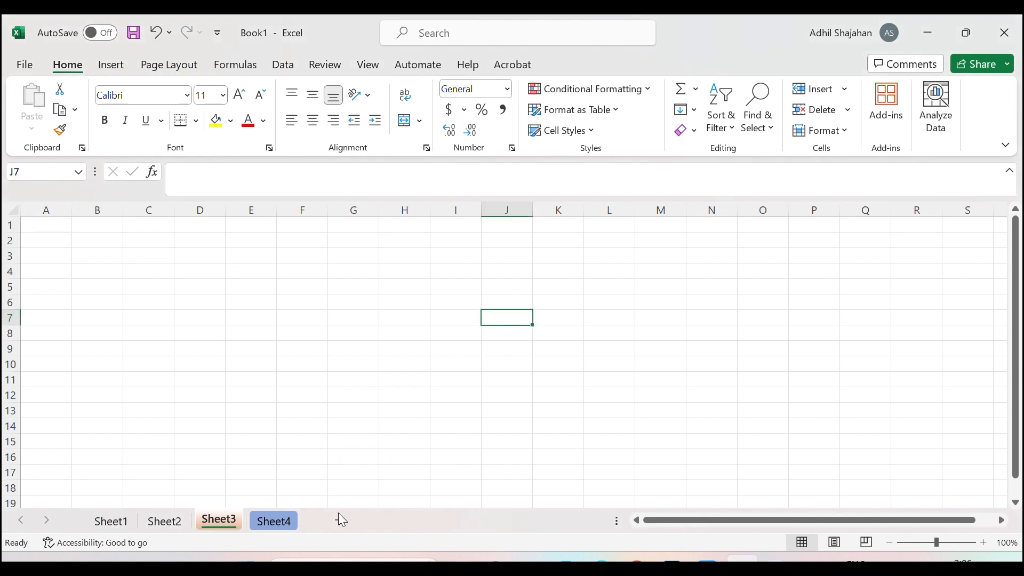
{"action": "right_click", "coordinate": [268, 522]}
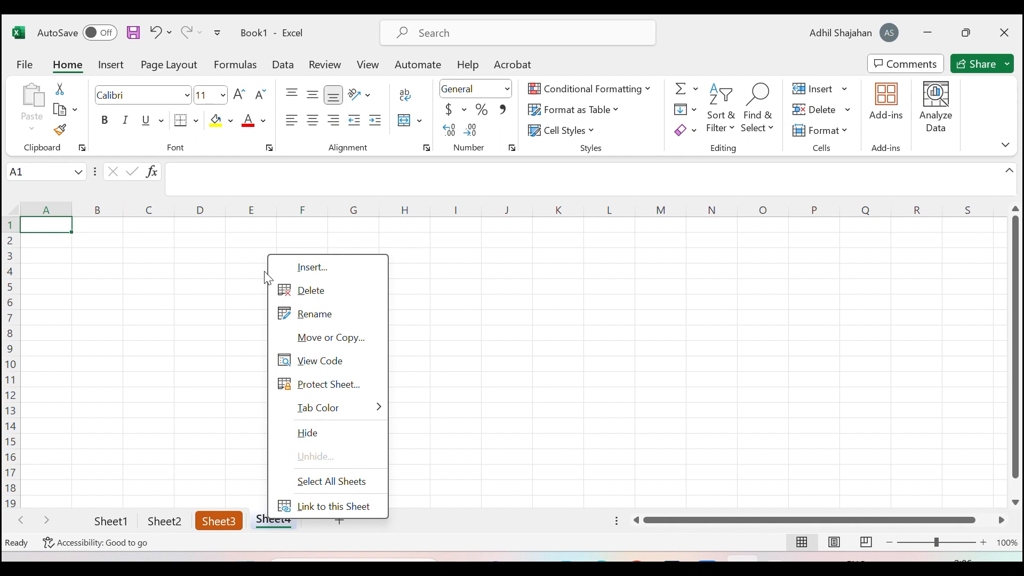
{"action": "left_click", "coordinate": [162, 369]}
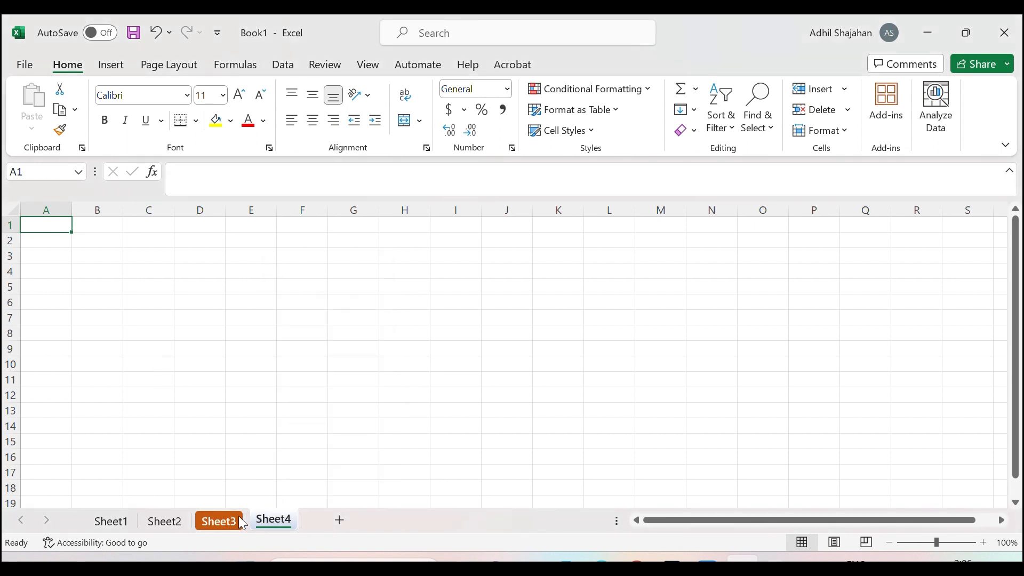
{"action": "left_click", "coordinate": [217, 526], "text": "ctrl"}
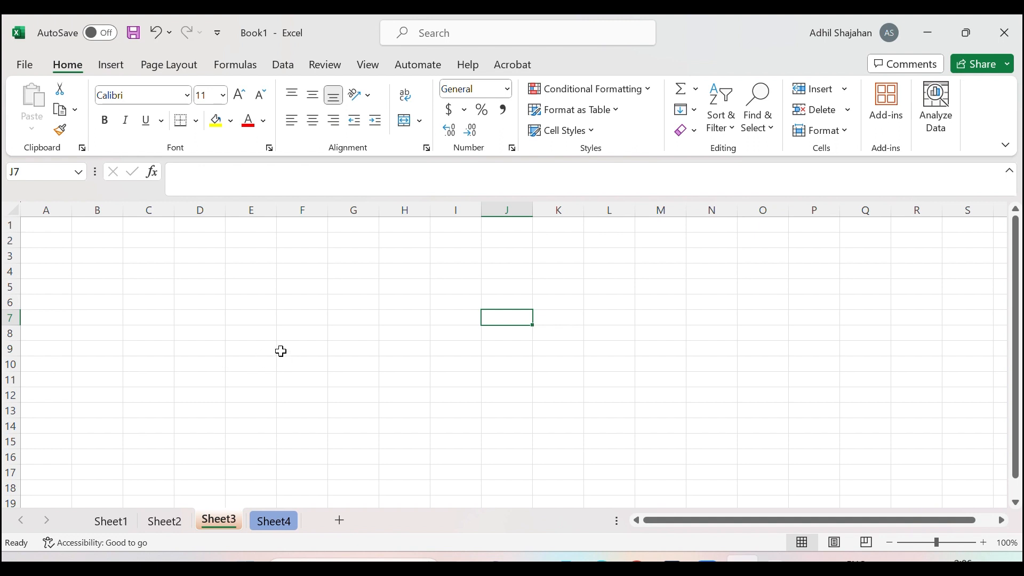
- On Sheet1, enter the column headers Sno in A1 and Hostname in B1
{"action": "left_click", "coordinate": [108, 524]}
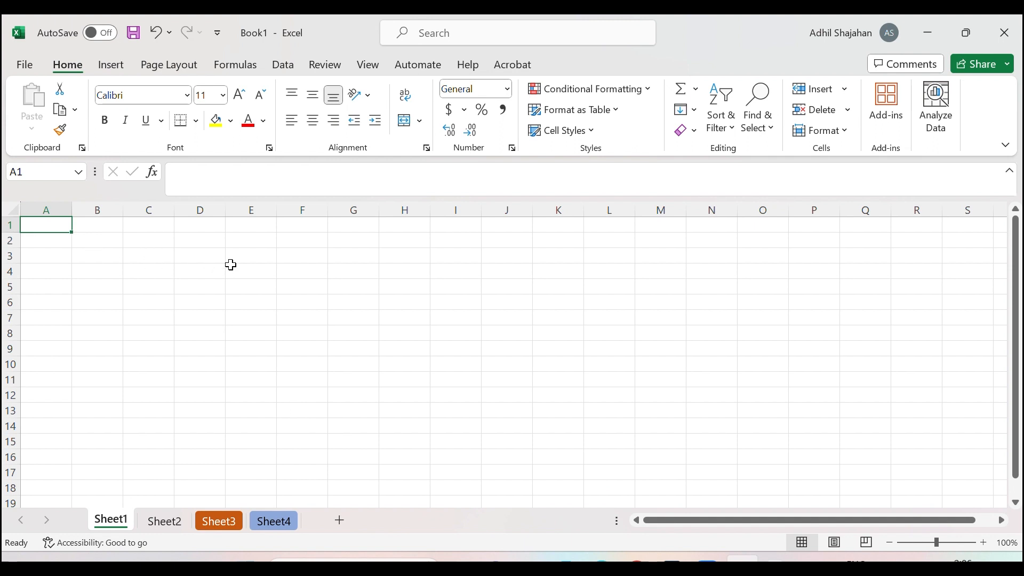
{"action": "type", "text": "SNo"}
{"action": "key", "text": "BackSpace"}
{"action": "key", "text": "BackSpace"}
{"action": "type", "text": "no"}
{"action": "key", "text": "Tab"}
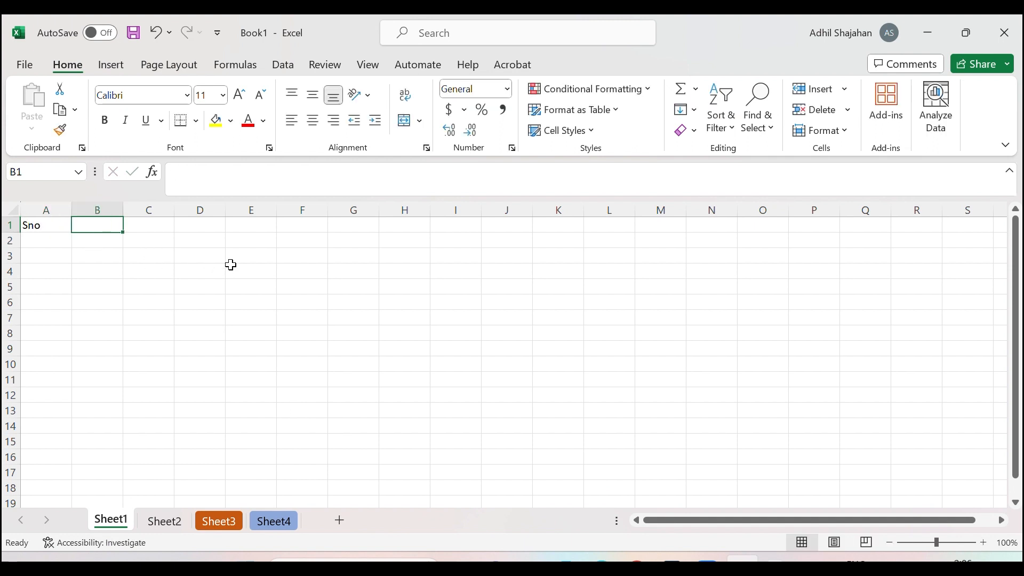
{"action": "type", "text": "H"}
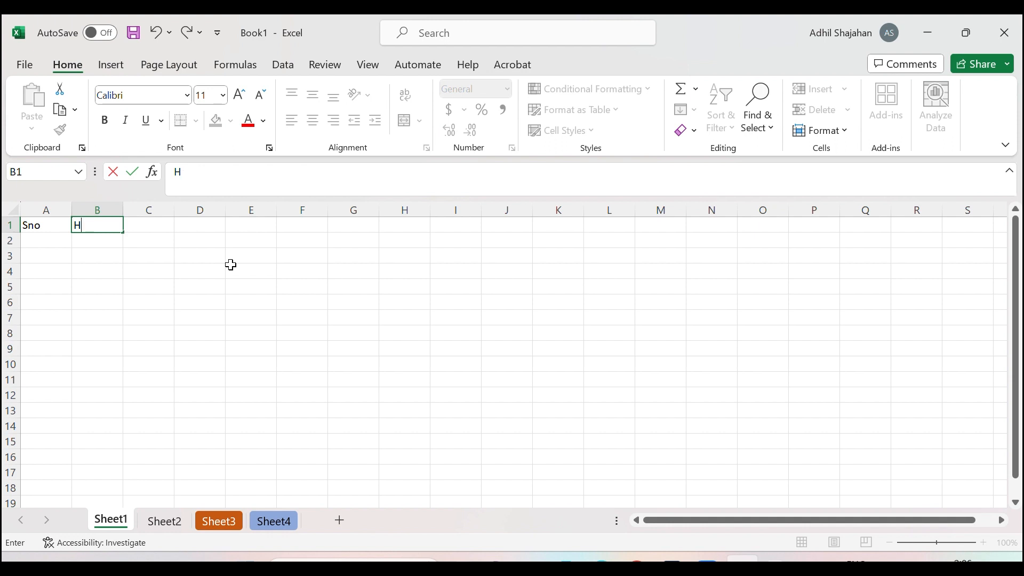
{"action": "type", "text": "sstname"}
{"action": "key", "text": "Tab"}
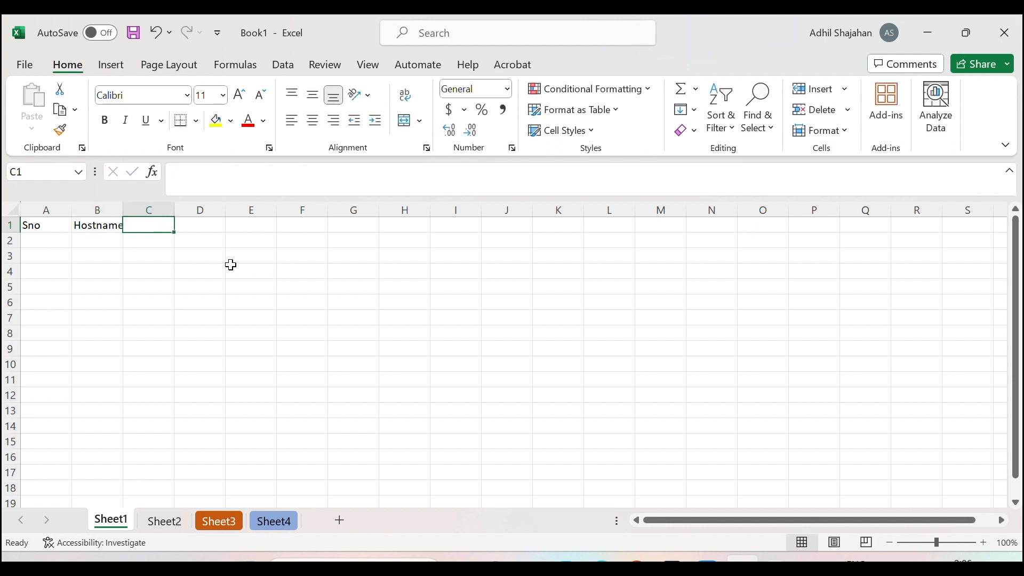
- Add the column headers Username in C1 and Location in D1
{"action": "type", "text": "Username"}
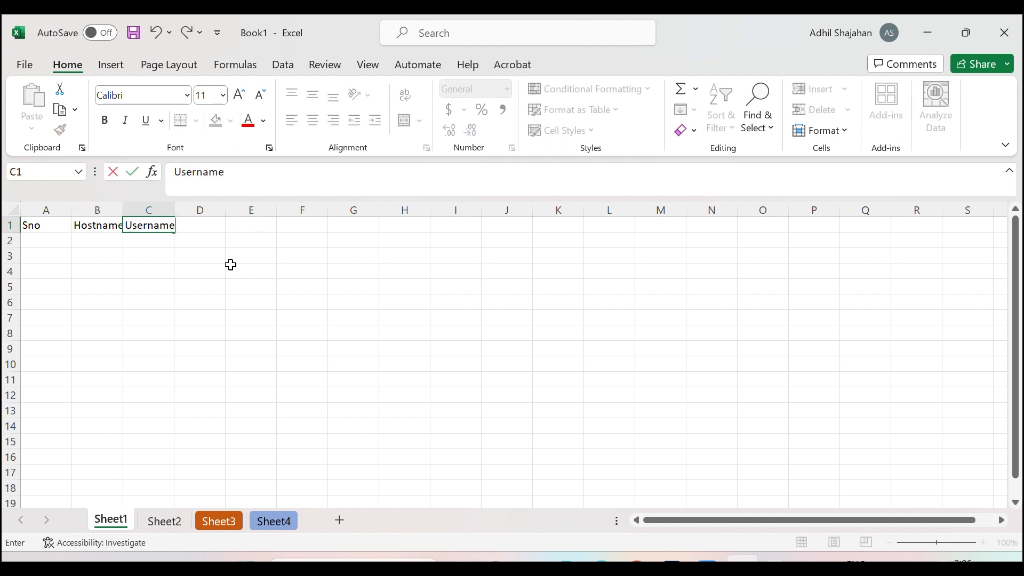
{"action": "key", "text": "Tab"}
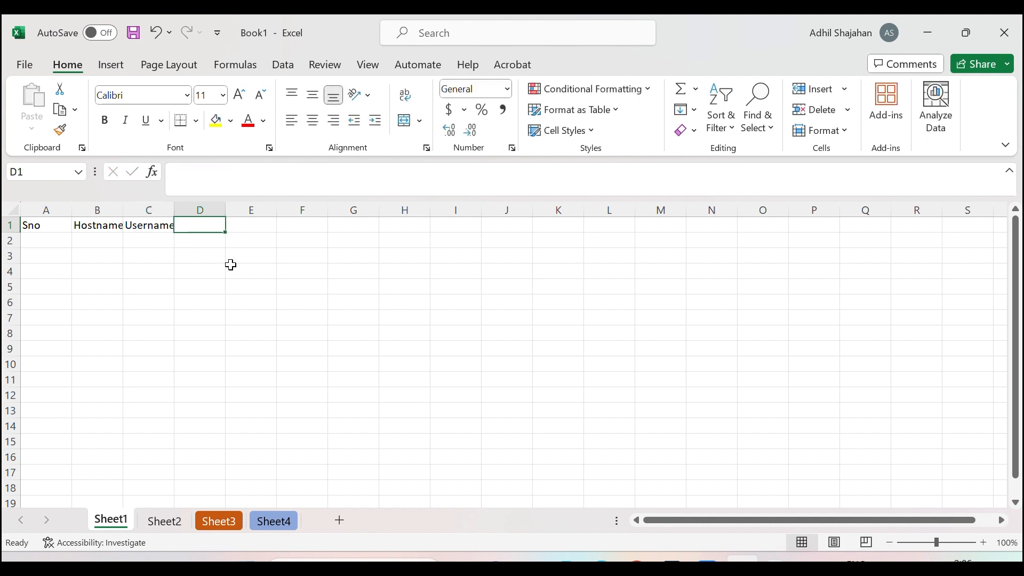
{"action": "type", "text": "Loca"}
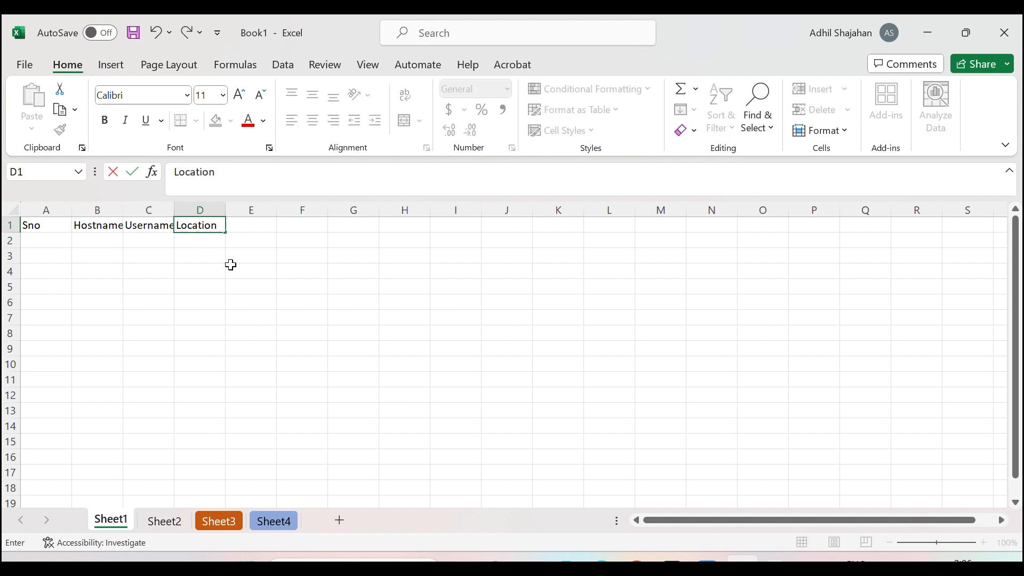
{"action": "type", "text": "tion"}
{"action": "key", "text": "Return"}
- Enter ABC1234 in A2 and autofill the serial number series down to A11
{"action": "key", "text": "Left"}
{"action": "key", "text": "Left"}
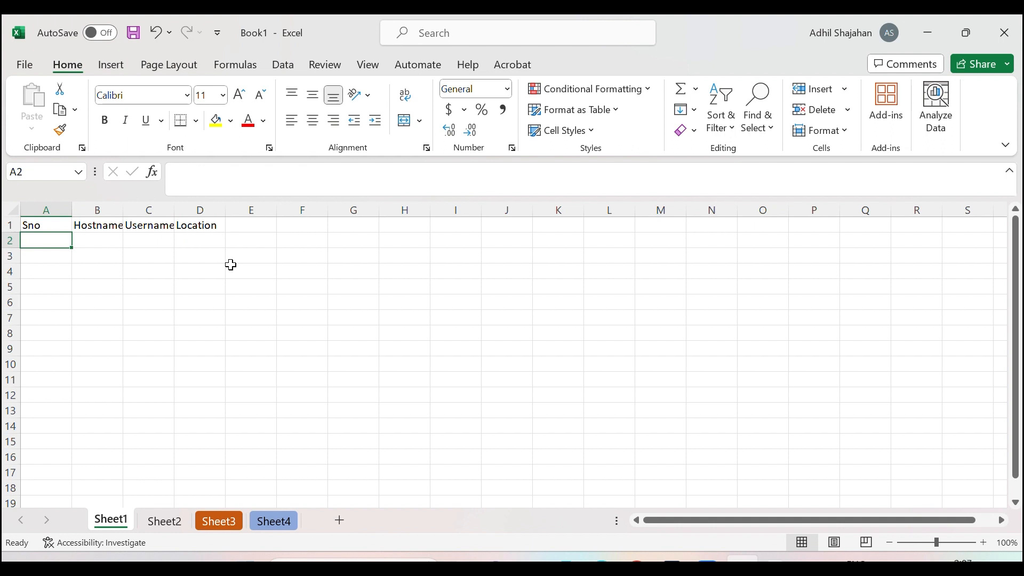
{"action": "type", "text": "ABC1234"}
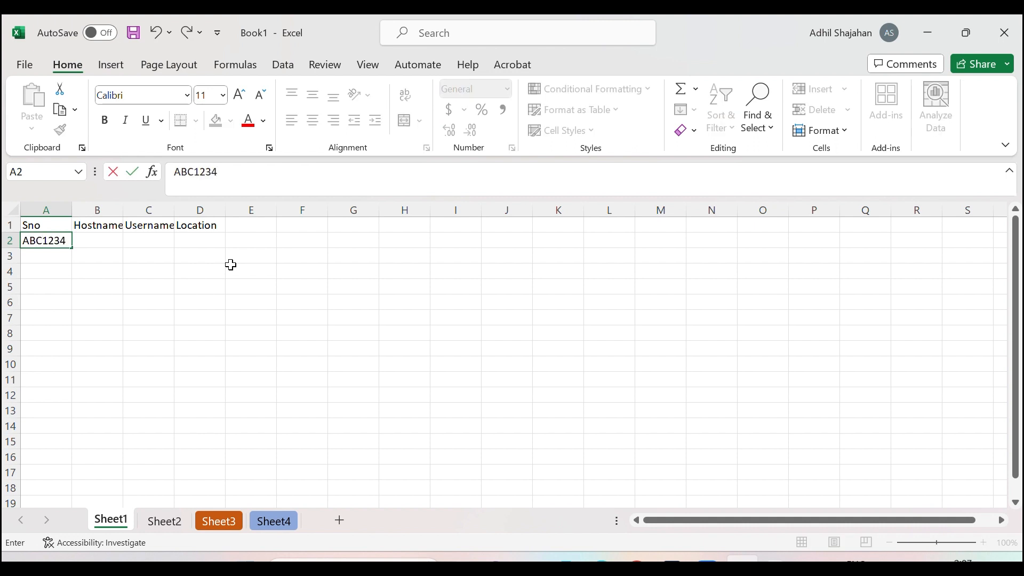
{"action": "left_click_drag", "start_coordinate": [165, 285], "coordinate": [124, 284]}
{"action": "left_click", "coordinate": [68, 234]}
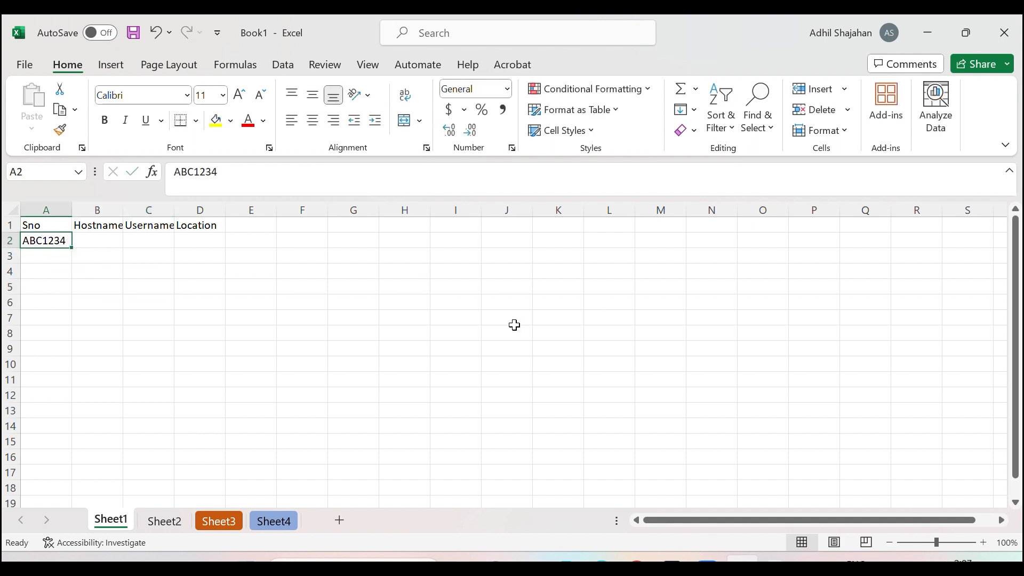
{"action": "left_click_drag", "start_coordinate": [71, 247], "coordinate": [66, 380]}
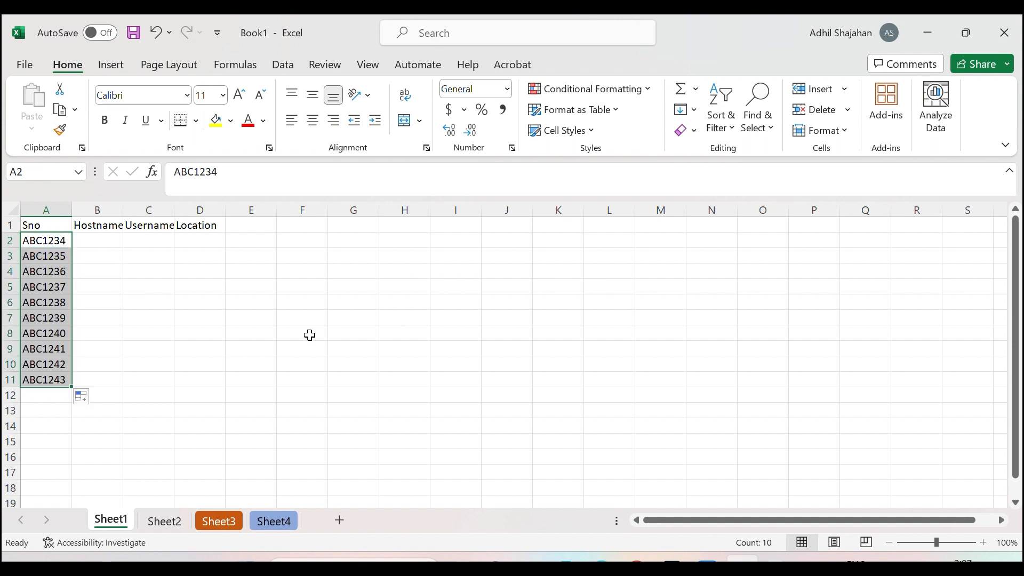
- Enter TWA-1234 in B2, autofill the hostname series down to B11, and autofit column B's width
{"action": "left_click", "coordinate": [148, 288]}
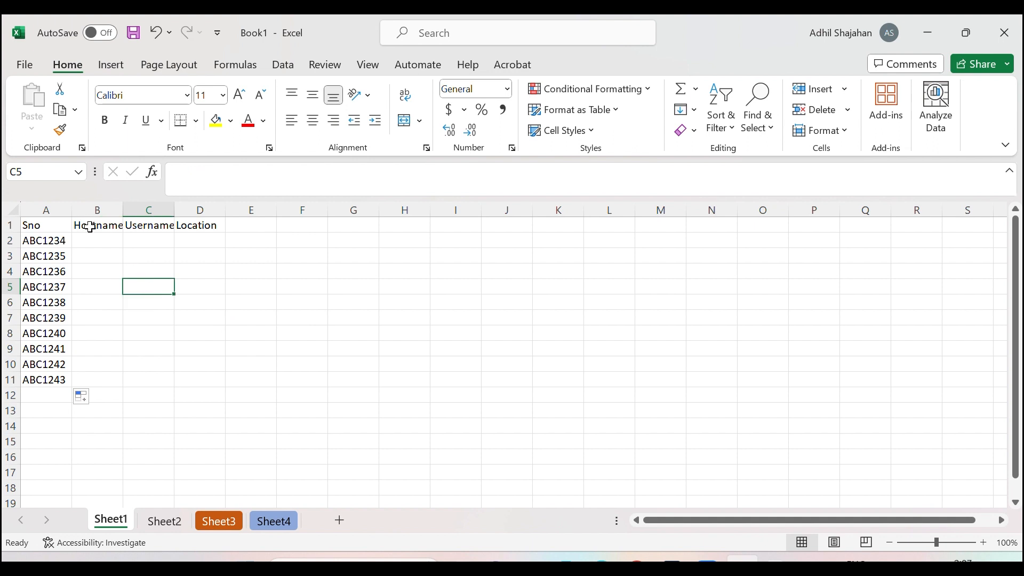
{"action": "left_click", "coordinate": [96, 243]}
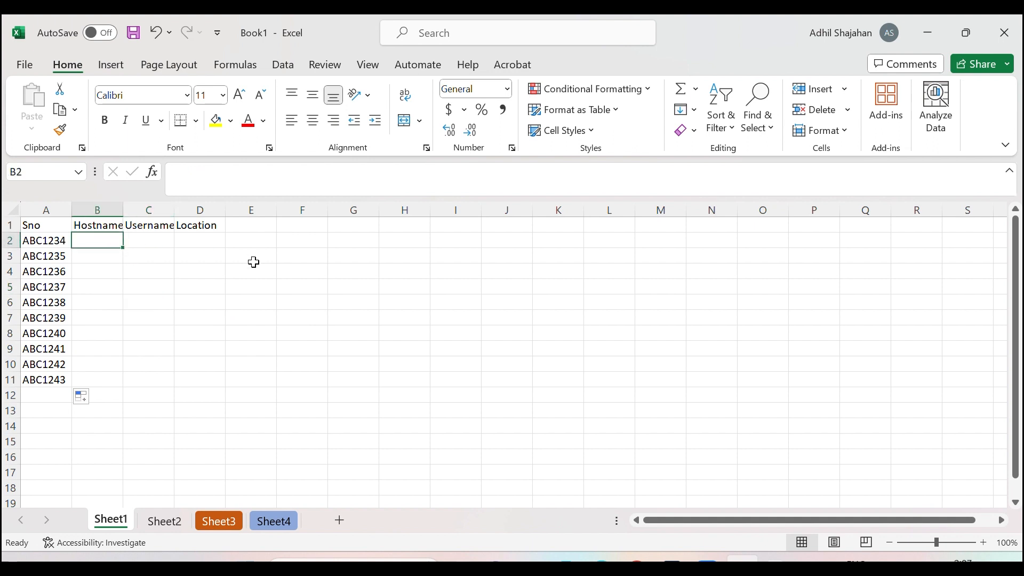
{"action": "type", "text": "TWA-"}
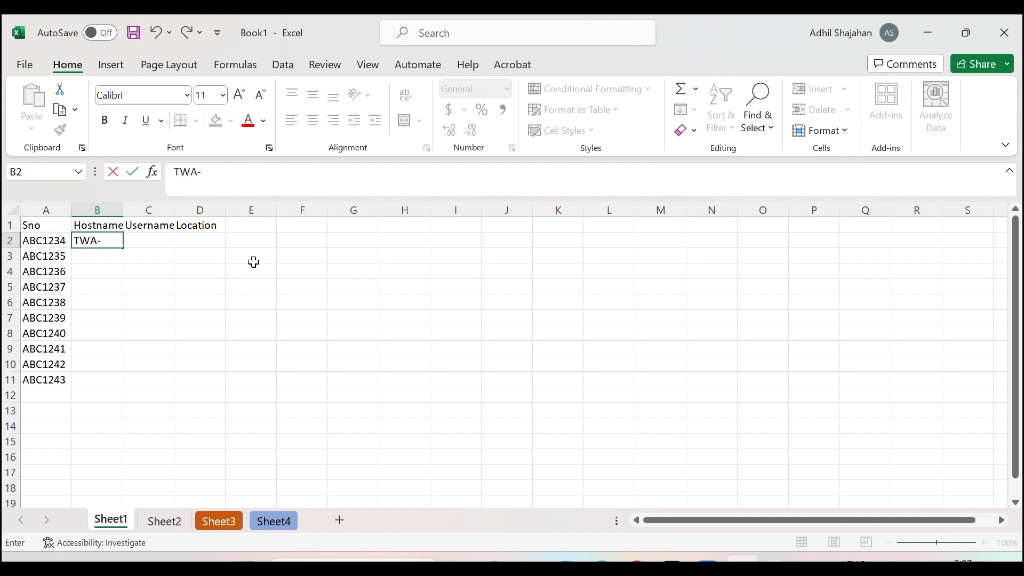
{"action": "type", "text": "1234"}
{"action": "left_click", "coordinate": [155, 336]}
{"action": "left_click", "coordinate": [107, 238]}
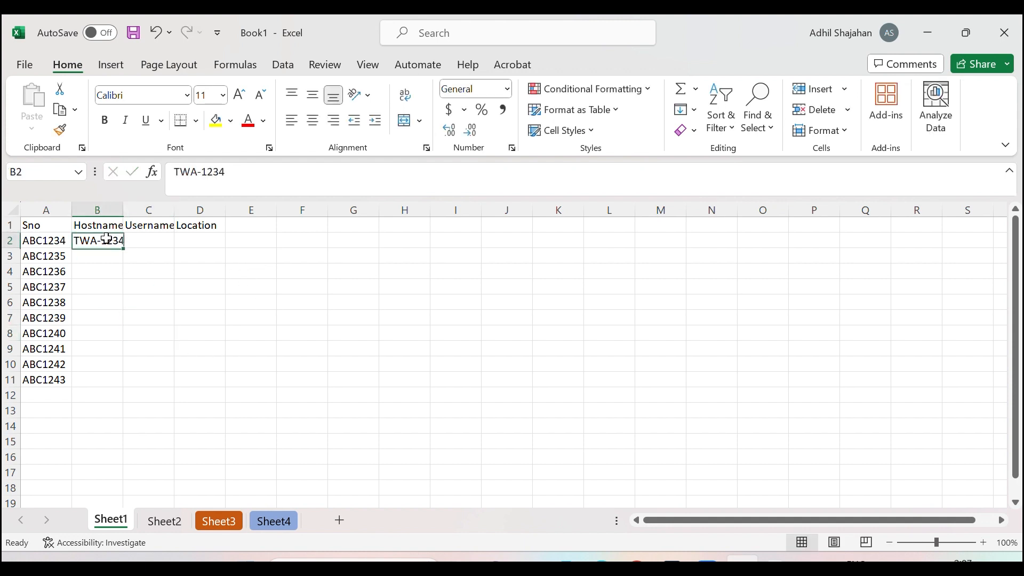
{"action": "left_click_drag", "start_coordinate": [125, 251], "coordinate": [119, 389]}
{"action": "double_click", "coordinate": [124, 210]}
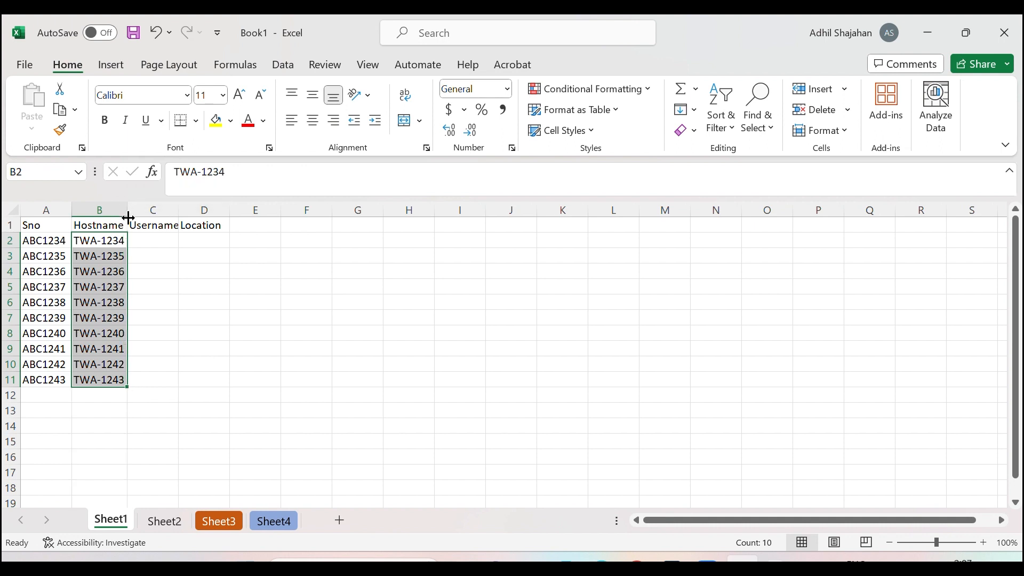
- Enter User1 in C2 as the first entry of the Username column
{"action": "left_click", "coordinate": [297, 337]}
{"action": "left_click", "coordinate": [176, 239]}
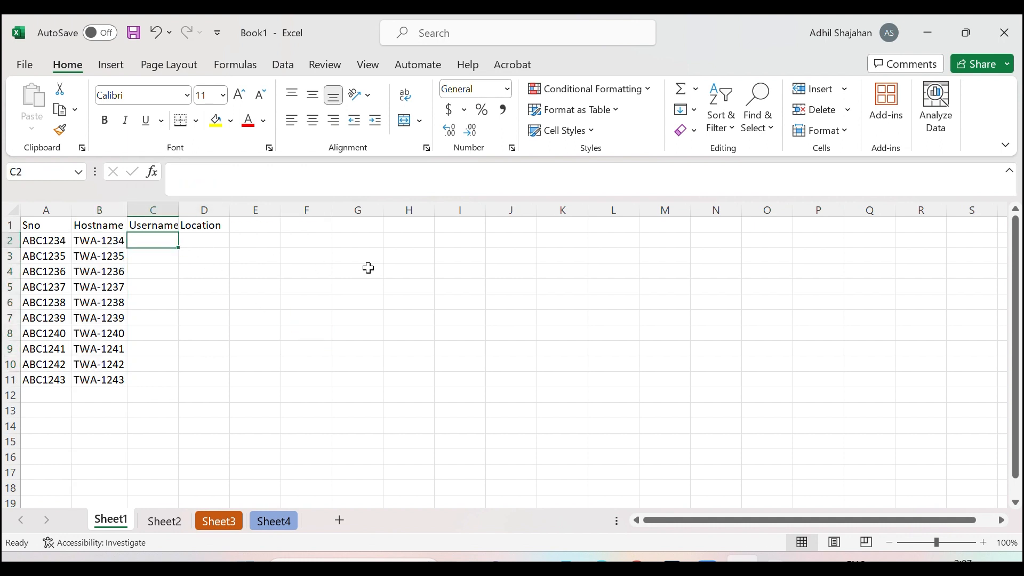
{"action": "type", "text": "User1"}
{"action": "key", "text": "Return"}
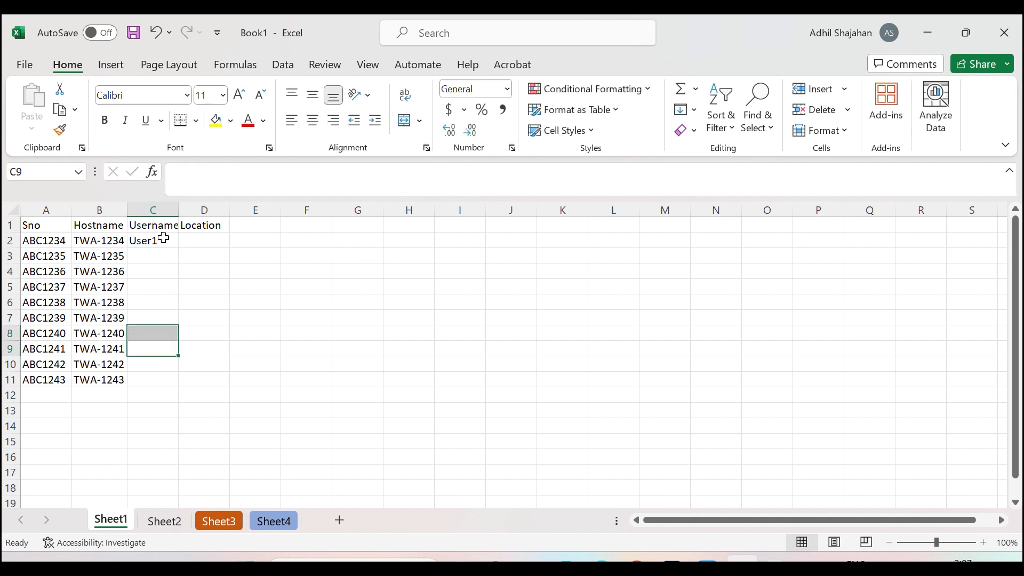
- Autofill the username series from C2 down to C11 and autofit column C's width
{"action": "left_click", "coordinate": [164, 240]}
{"action": "double_click", "coordinate": [178, 248]}
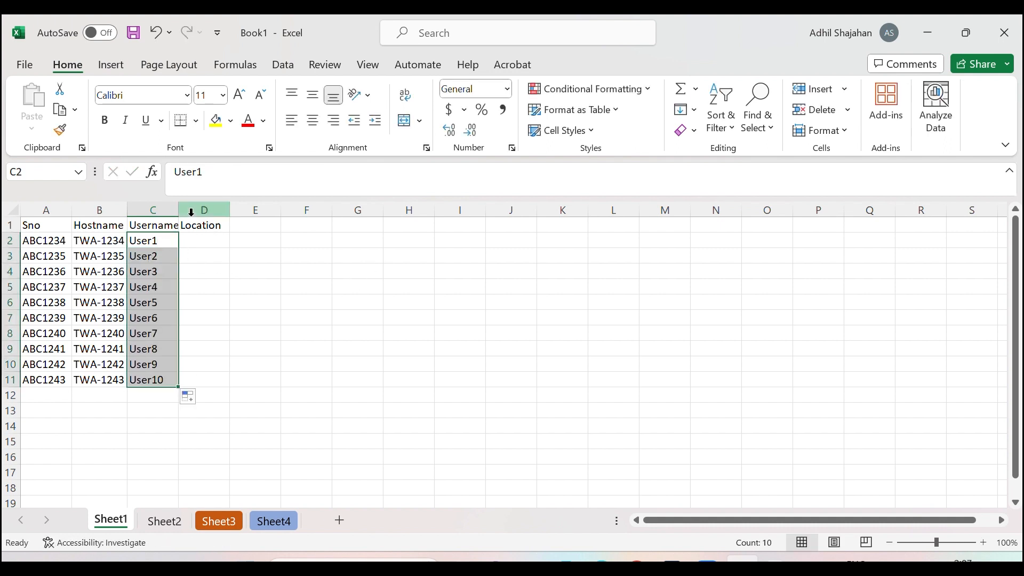
{"action": "double_click", "coordinate": [177, 206]}
- Enter Novena as the location in cells D2, D3 and D4
{"action": "left_click", "coordinate": [221, 237]}
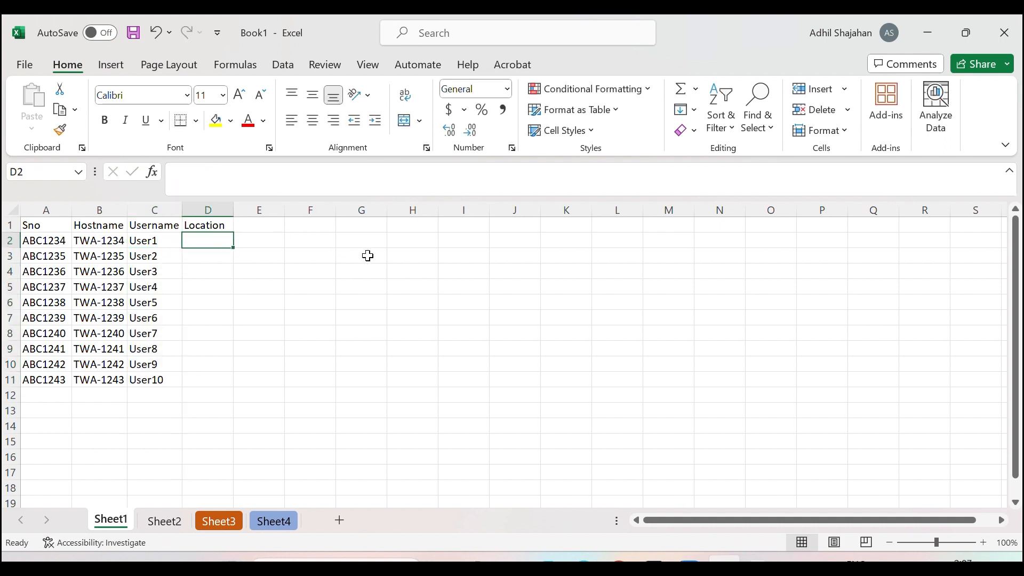
{"action": "type", "text": "Novena"}
{"action": "key", "text": "Return"}
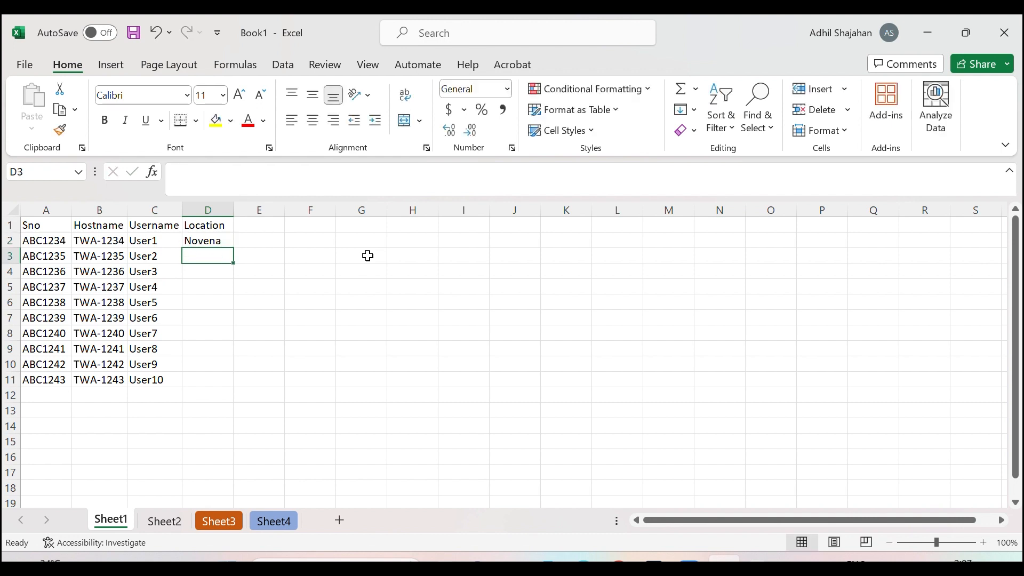
{"action": "type", "text": "Nove"}
{"action": "key", "text": "Return"}
{"action": "type", "text": "Nove"}
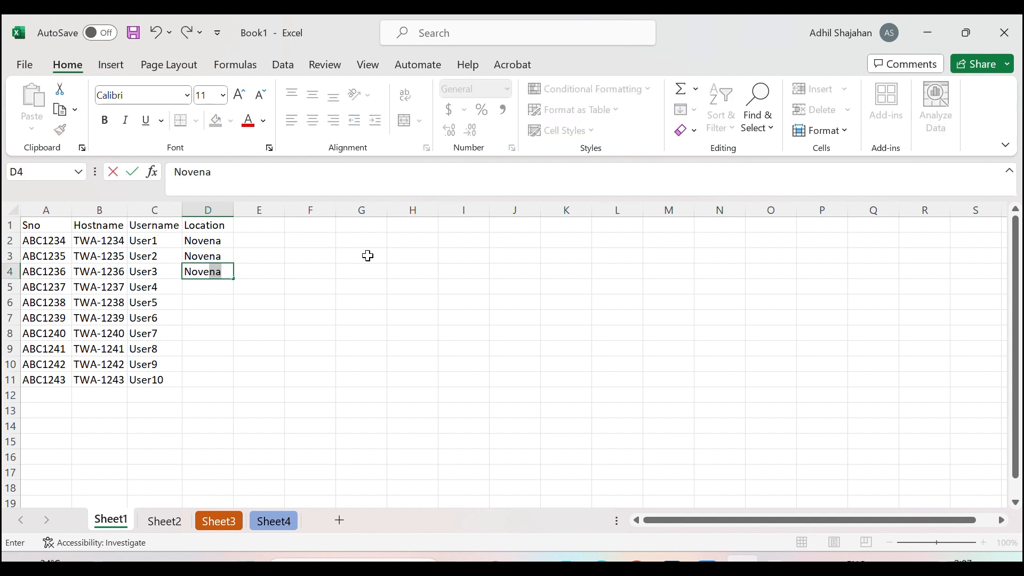
{"action": "key", "text": "Return"}
- Enter Hougang in D5 and fill it down to D8
{"action": "type", "text": "Hougang"}
{"action": "key", "text": "Return"}
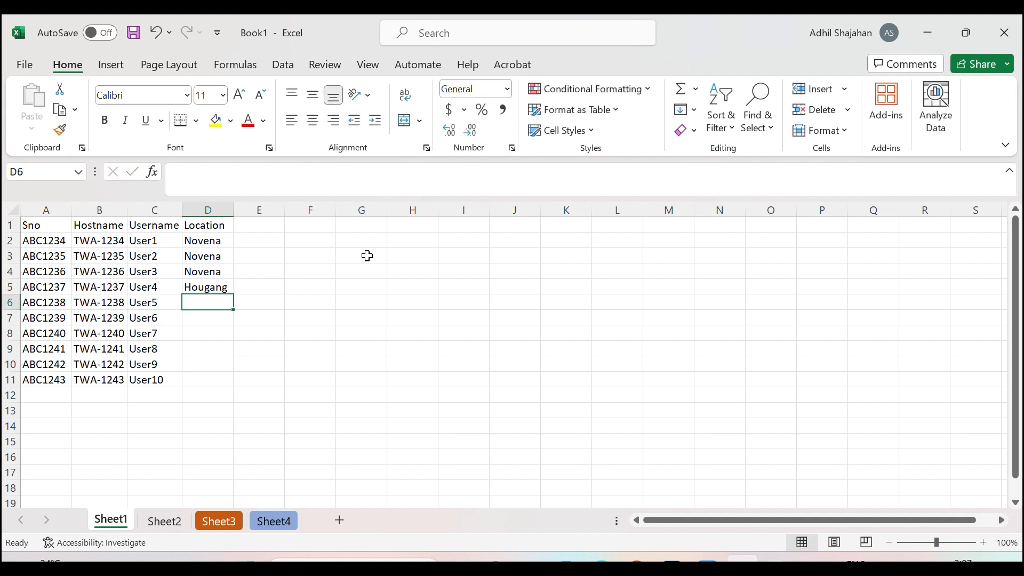
{"action": "left_click", "coordinate": [230, 291]}
{"action": "left_click_drag", "start_coordinate": [234, 295], "coordinate": [224, 337]}
- Enter Buangkok in D9 and fill it down to D11
{"action": "left_click", "coordinate": [219, 352]}
{"action": "type", "text": "B"}
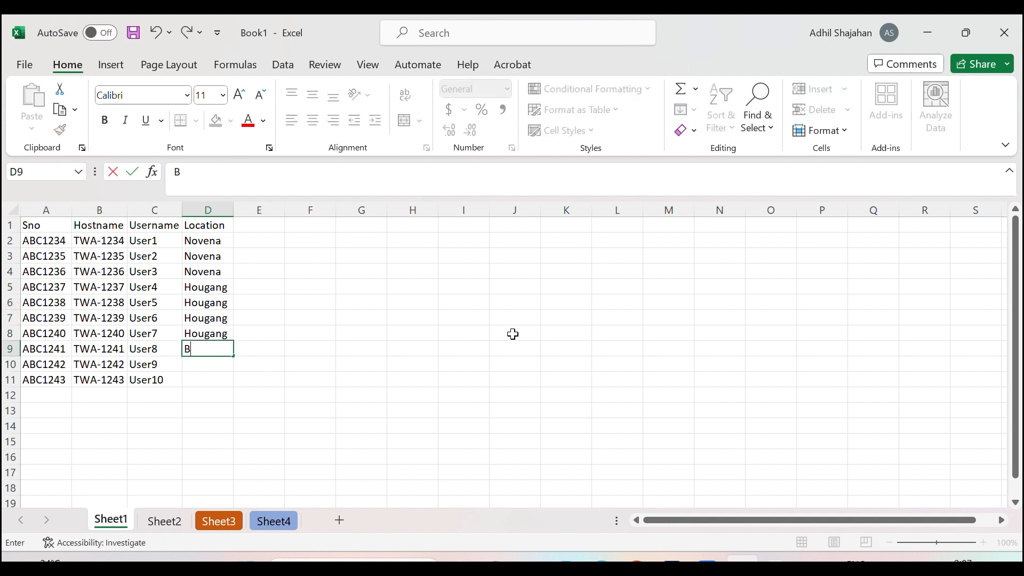
{"action": "type", "text": "uangkok"}
{"action": "key", "text": "Return"}
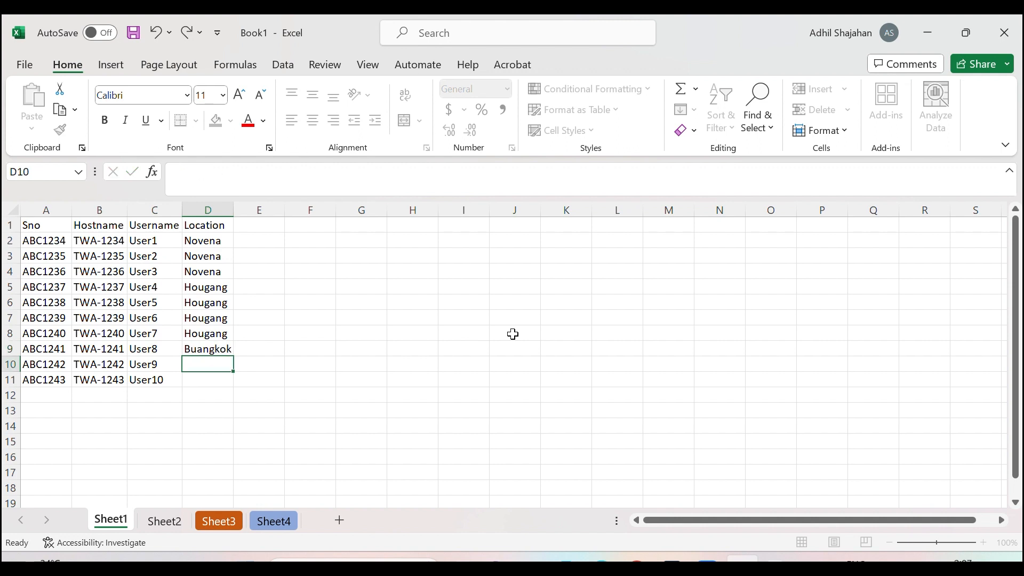
{"action": "left_click", "coordinate": [213, 349]}
{"action": "left_click_drag", "start_coordinate": [233, 356], "coordinate": [231, 383]}
{"action": "left_click", "coordinate": [427, 346]}
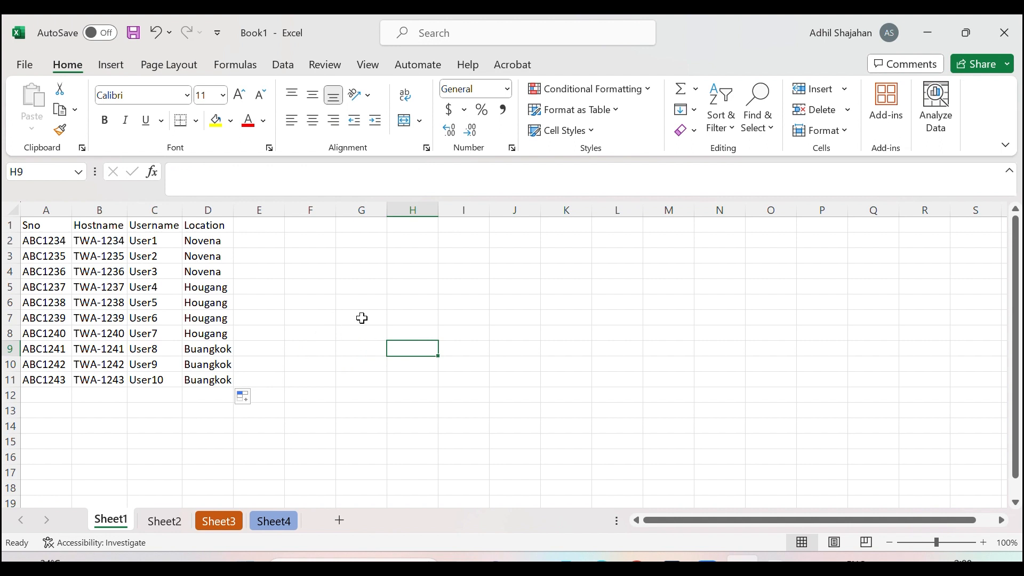
{"action": "left_click", "coordinate": [328, 398]}
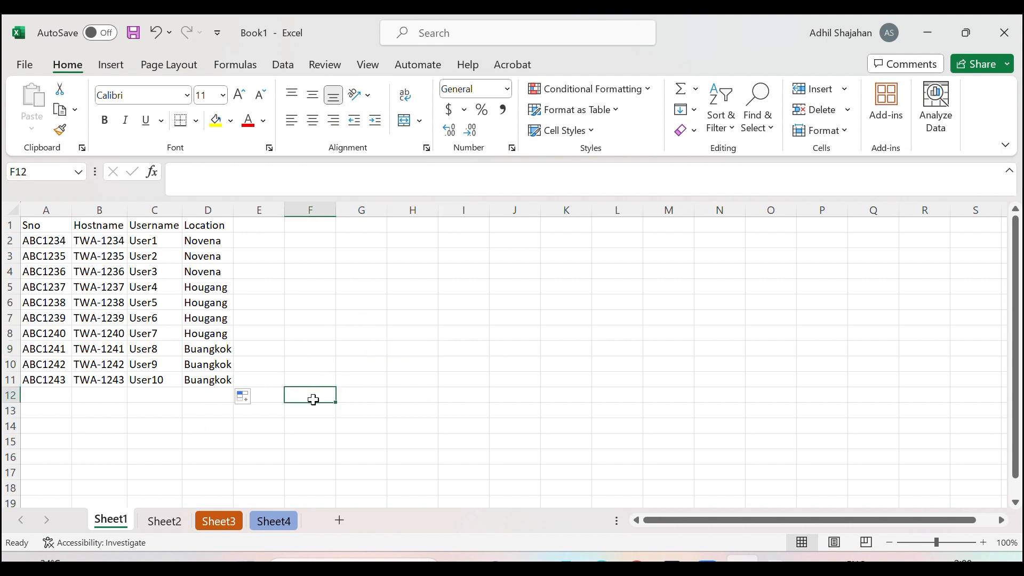
{"action": "left_click_drag", "start_coordinate": [29, 226], "coordinate": [216, 379]}
{"action": "left_click", "coordinate": [463, 377]}
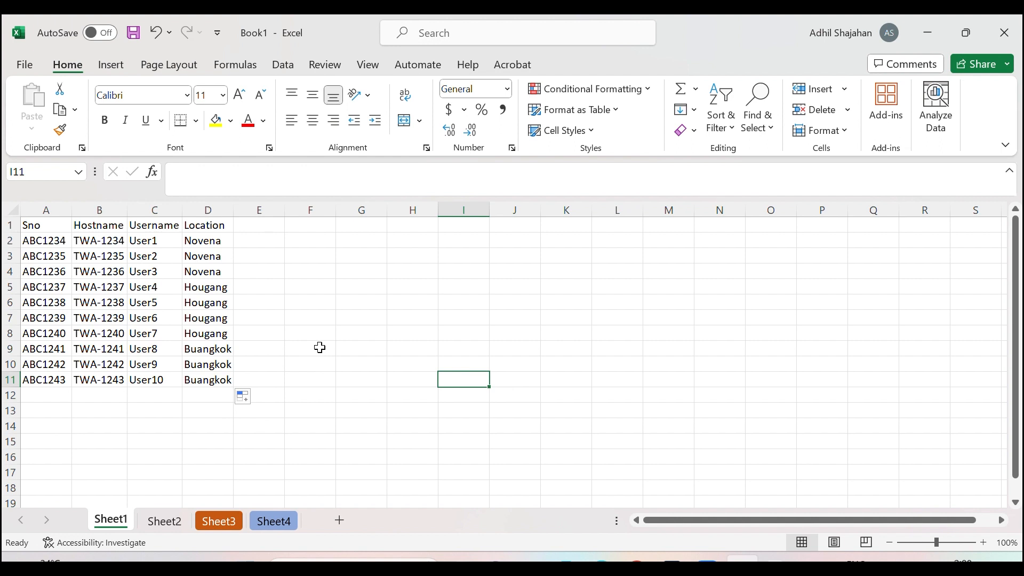
{"action": "left_click", "coordinate": [24, 66]}
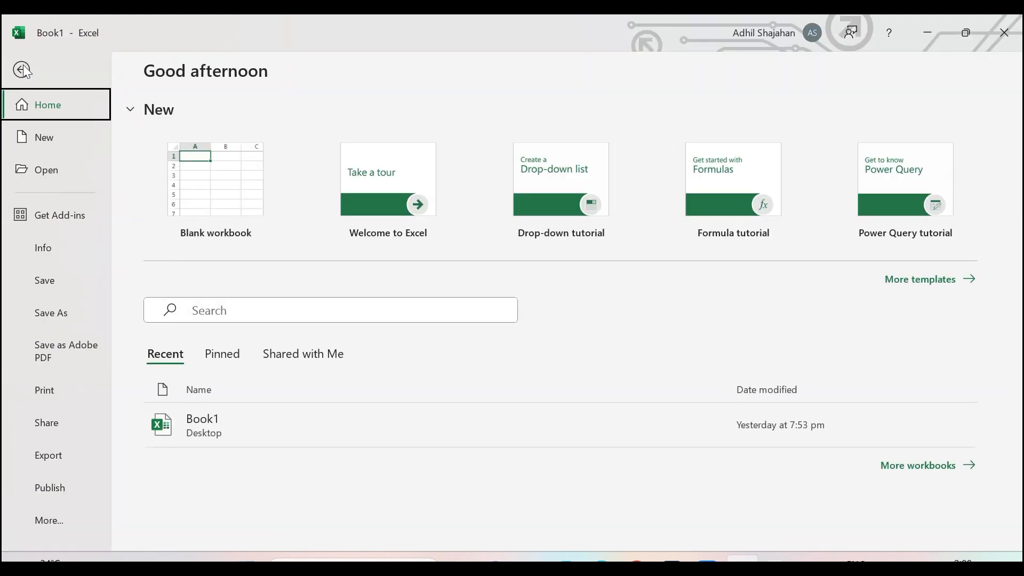
{"action": "left_click", "coordinate": [48, 520]}
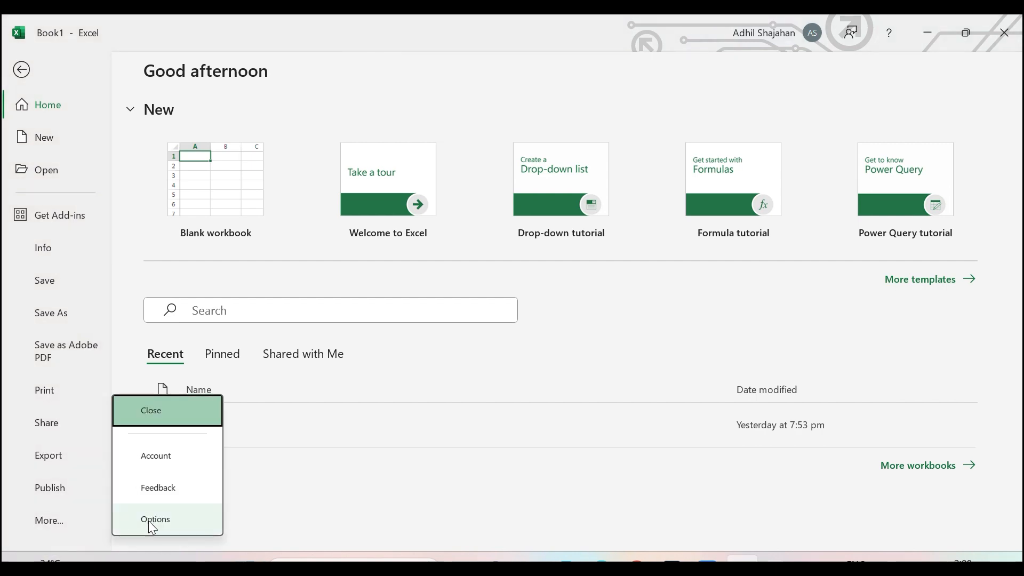
{"action": "left_click", "coordinate": [152, 520]}
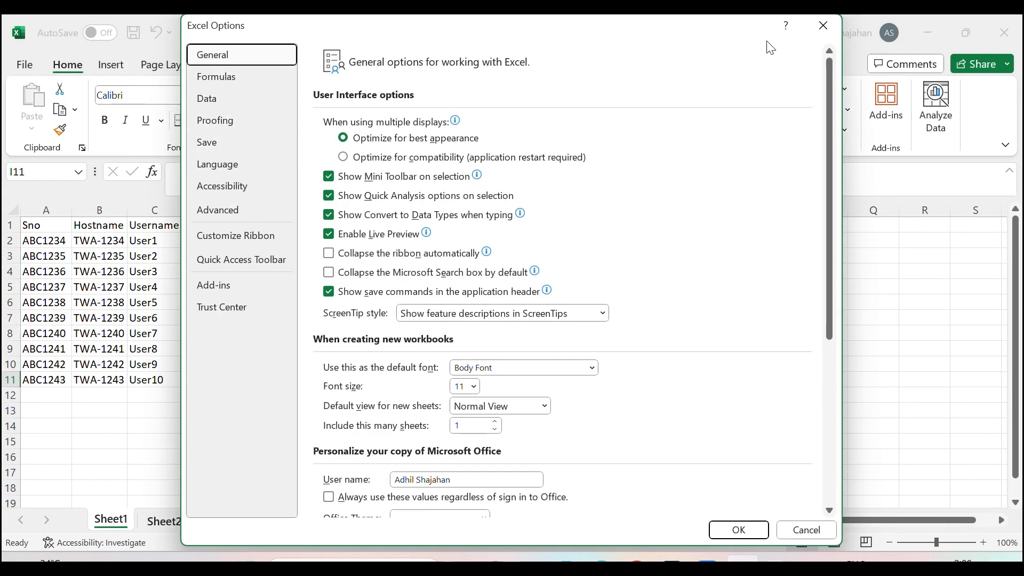
{"action": "left_click", "coordinate": [823, 27]}
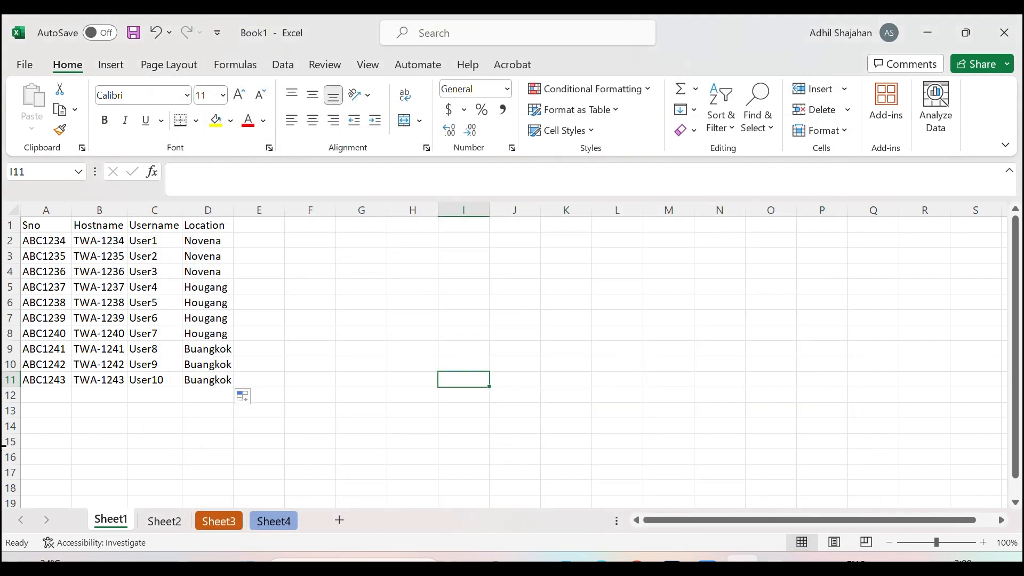
- Open the Excel Options dialog
{"action": "left_click", "coordinate": [25, 71]}
{"action": "left_click", "coordinate": [40, 523]}
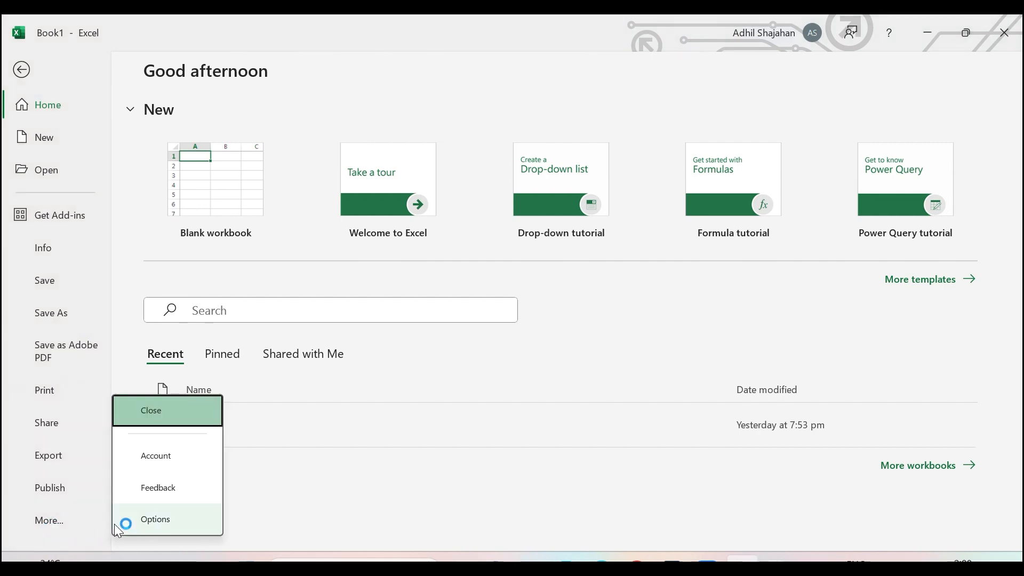
{"action": "left_click", "coordinate": [170, 520]}
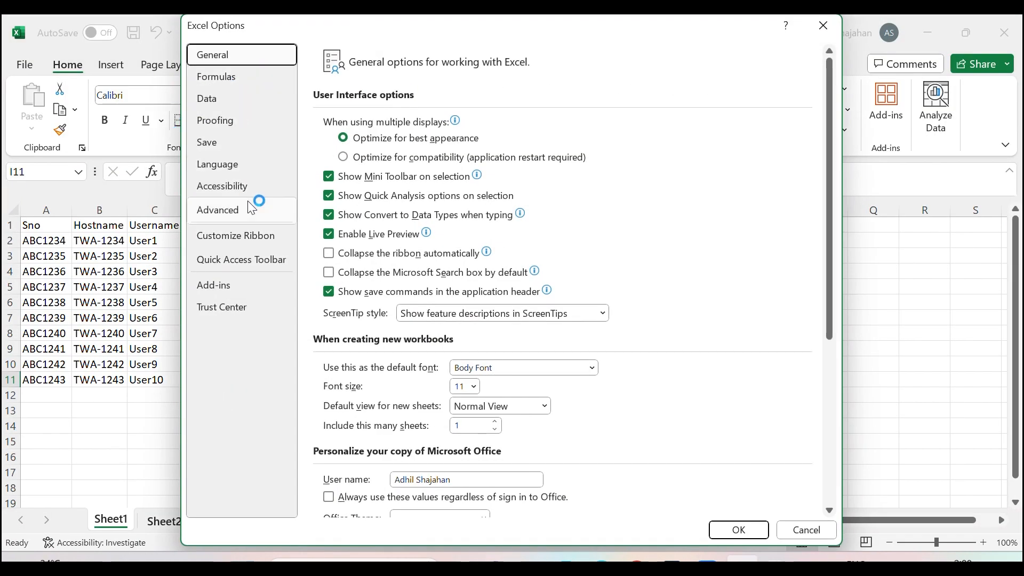
- Look through the list of all commands available for customizing the ribbon
{"action": "left_click", "coordinate": [243, 236]}
{"action": "left_click", "coordinate": [429, 110]}
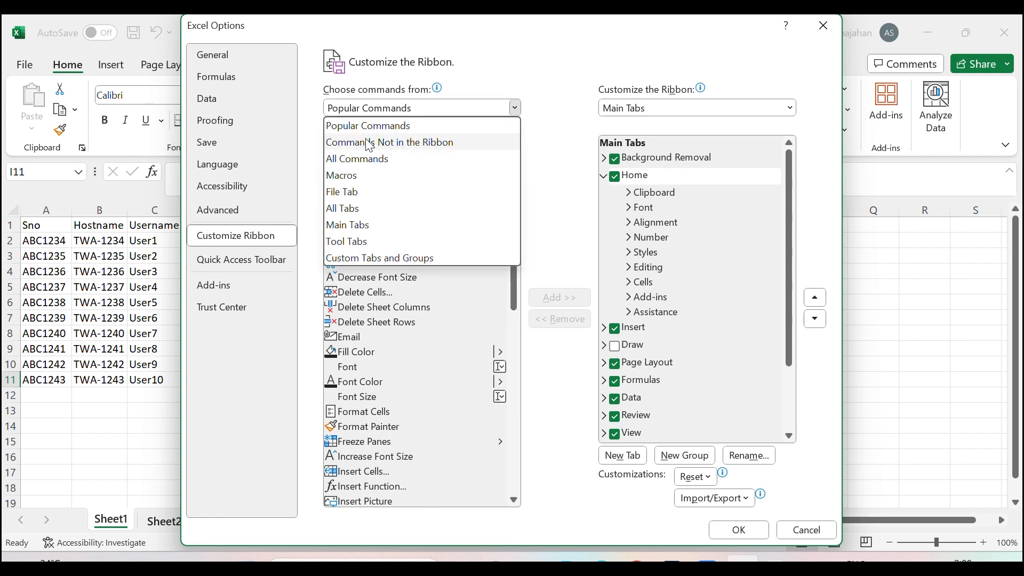
{"action": "left_click", "coordinate": [369, 160]}
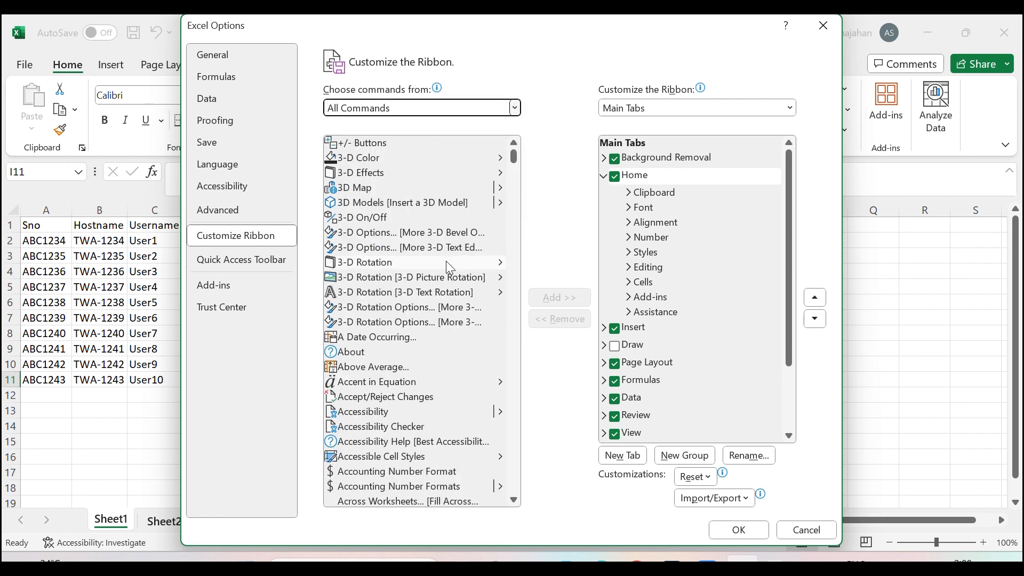
{"action": "scroll", "coordinate": [446, 261], "scroll_direction": "down", "scroll_amount": 8}
{"action": "scroll", "coordinate": [456, 331], "scroll_direction": "down", "scroll_amount": 10}
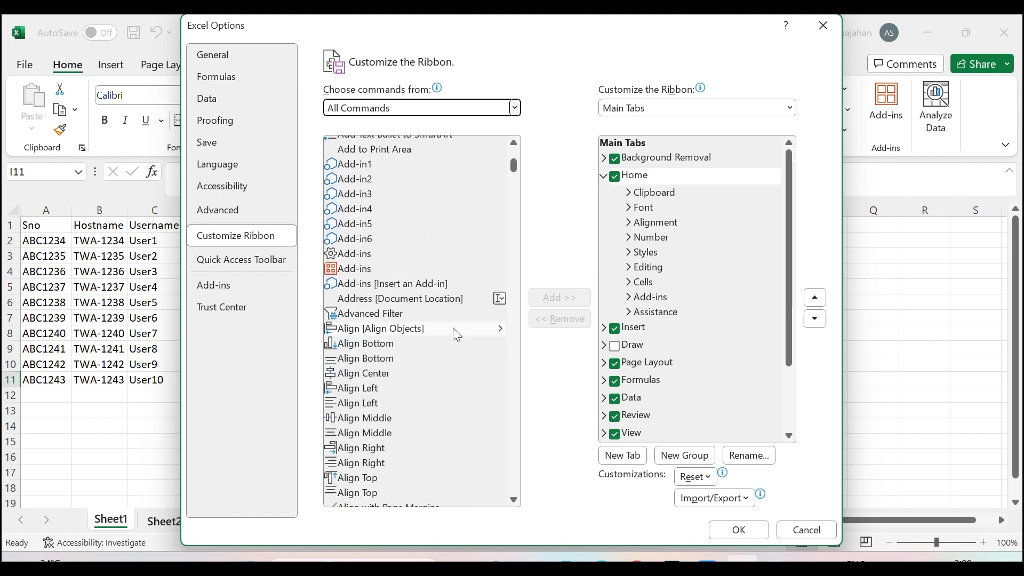
{"action": "scroll", "coordinate": [449, 337], "scroll_direction": "up", "scroll_amount": 3}
{"action": "scroll", "coordinate": [445, 333], "scroll_direction": "up", "scroll_amount": 2}
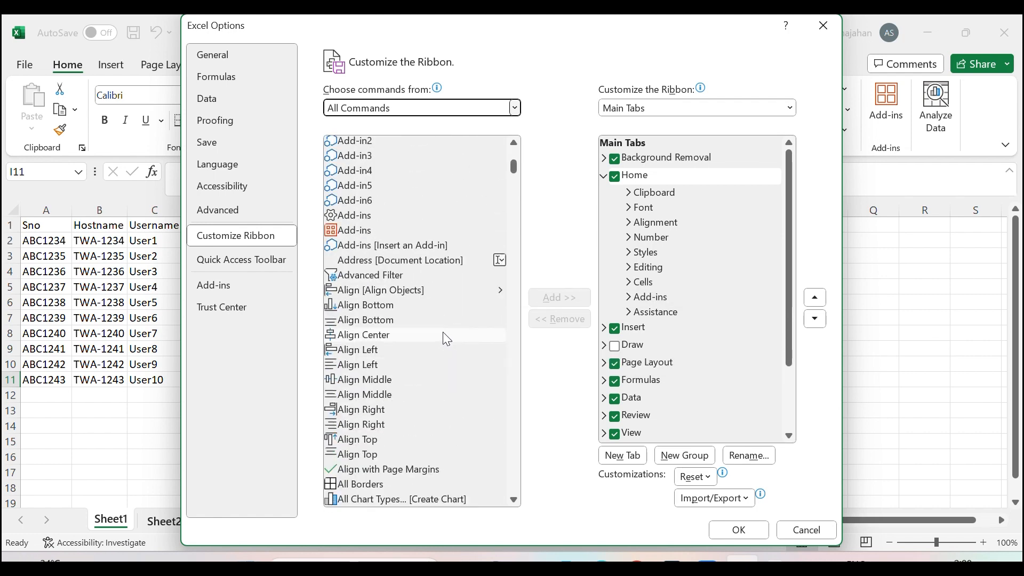
- Add the Camera command from the full command list to the Quick Access Toolbar and apply the options
{"action": "left_click", "coordinate": [237, 260]}
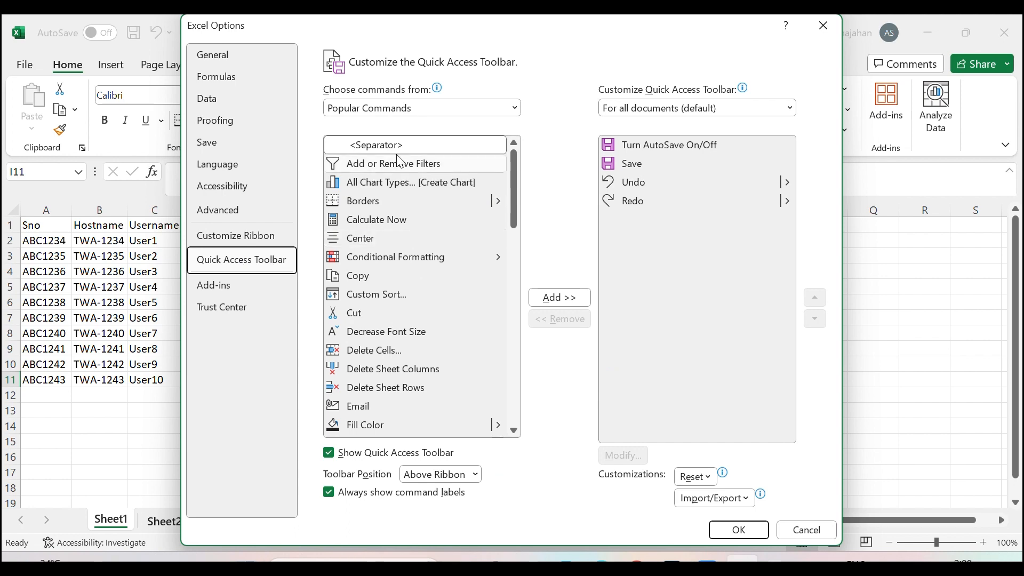
{"action": "left_click", "coordinate": [397, 109]}
{"action": "left_click", "coordinate": [382, 158]}
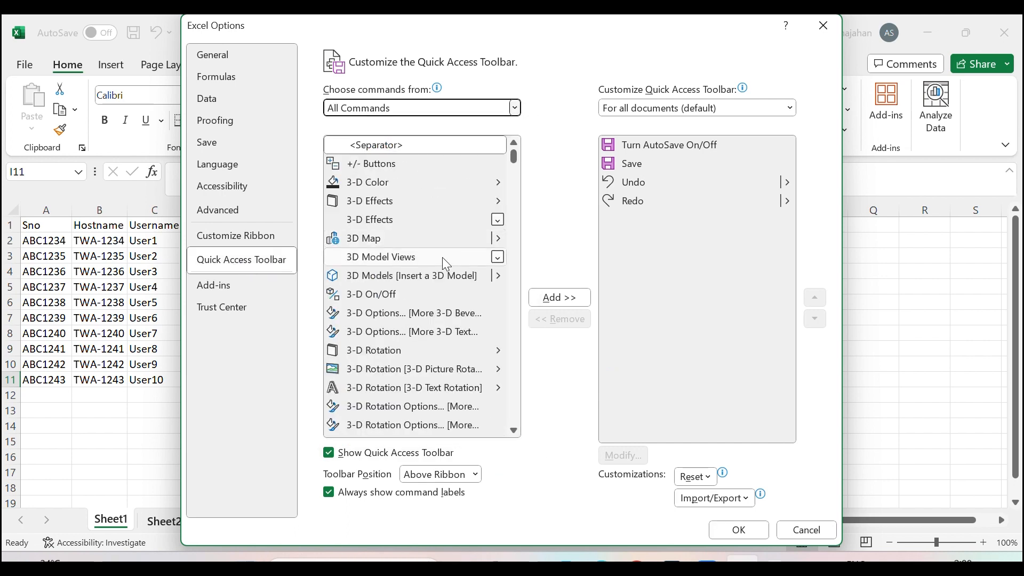
{"action": "scroll", "coordinate": [440, 266], "scroll_direction": "down", "scroll_amount": 4}
{"action": "scroll", "coordinate": [436, 275], "scroll_direction": "down", "scroll_amount": 14}
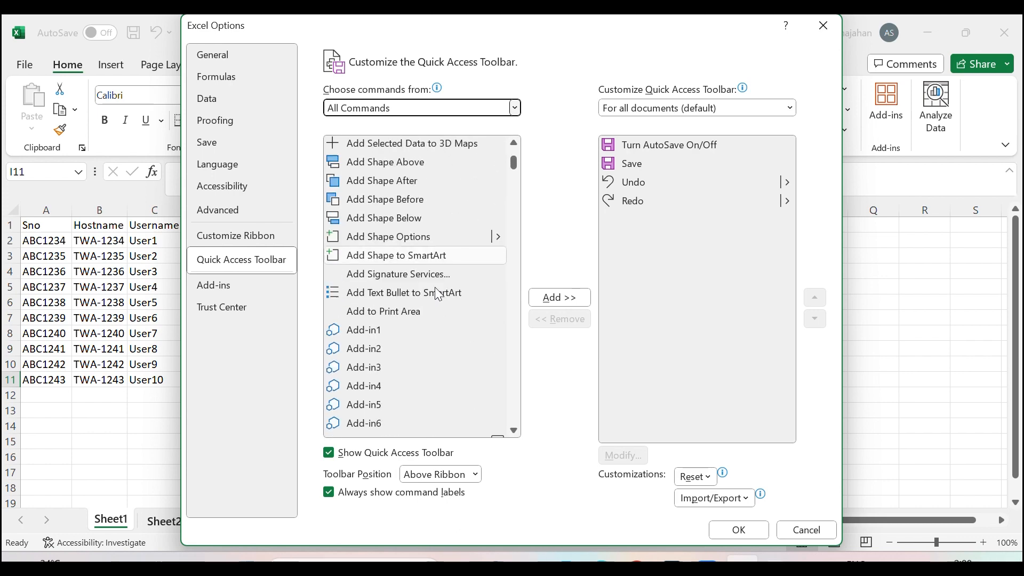
{"action": "scroll", "coordinate": [436, 301], "scroll_direction": "down", "scroll_amount": 15}
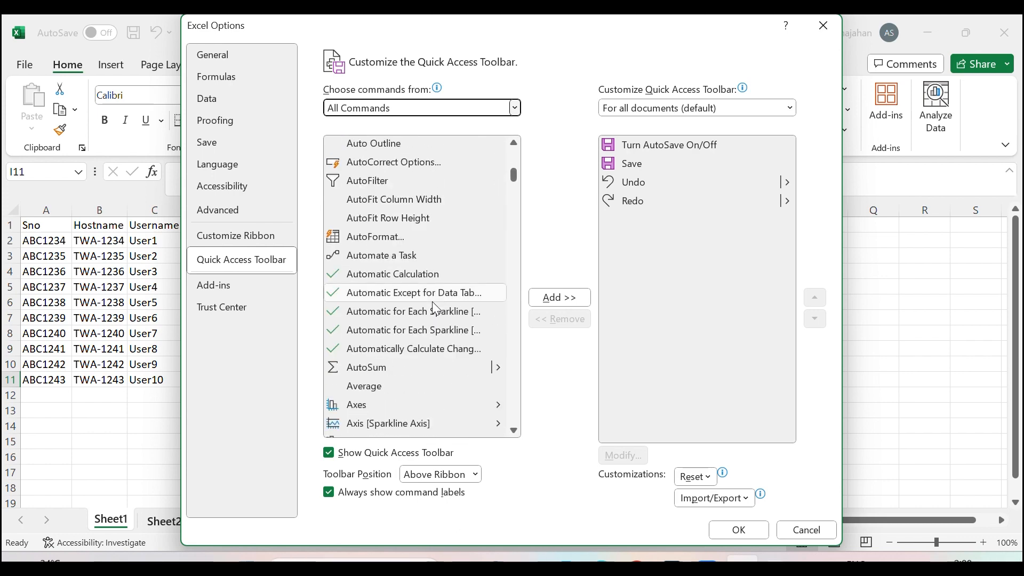
{"action": "scroll", "coordinate": [424, 315], "scroll_direction": "down", "scroll_amount": 5}
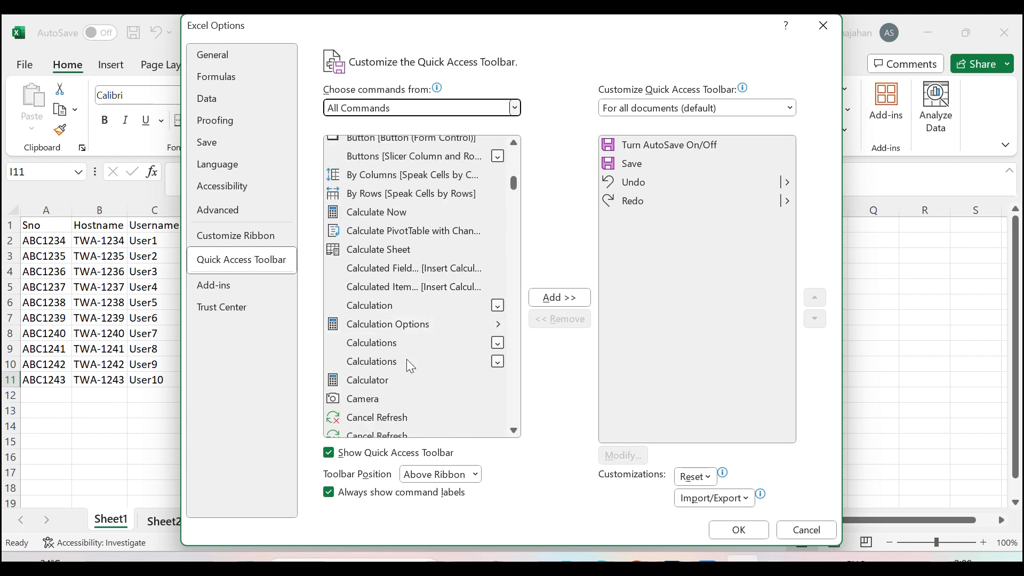
{"action": "left_click", "coordinate": [360, 417]}
{"action": "left_click", "coordinate": [395, 399]}
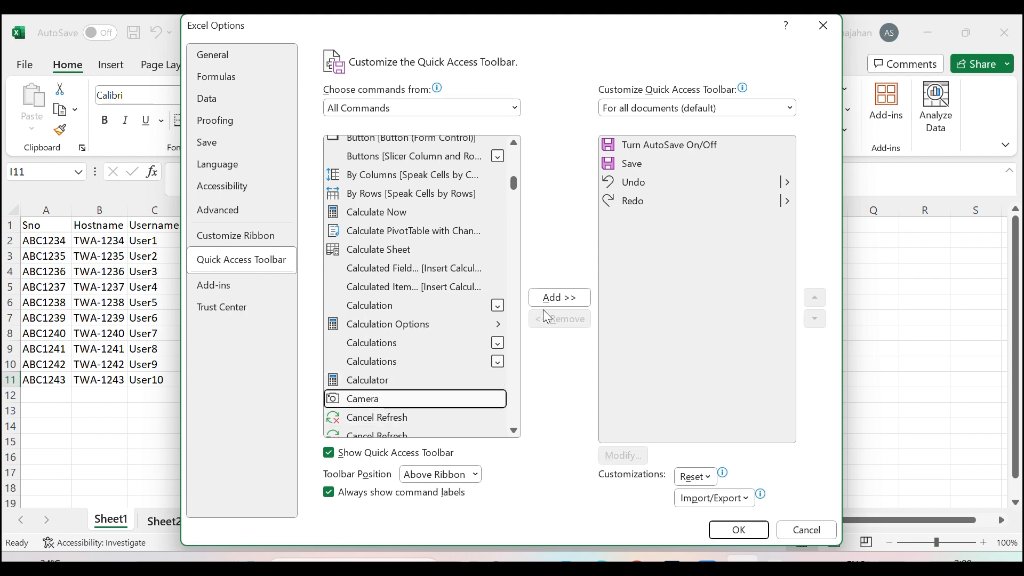
{"action": "left_click", "coordinate": [560, 298]}
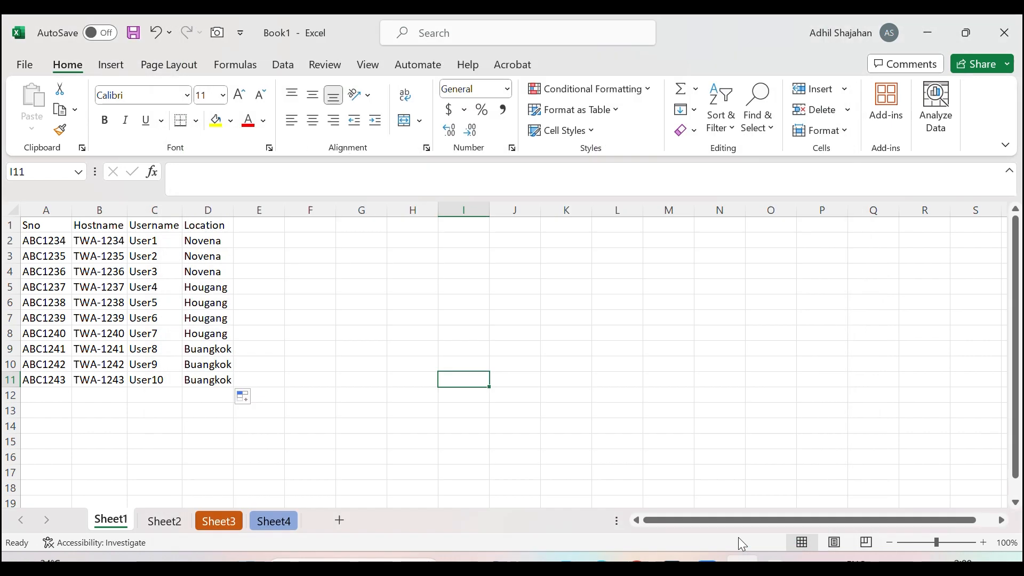
{"action": "left_click", "coordinate": [737, 530]}
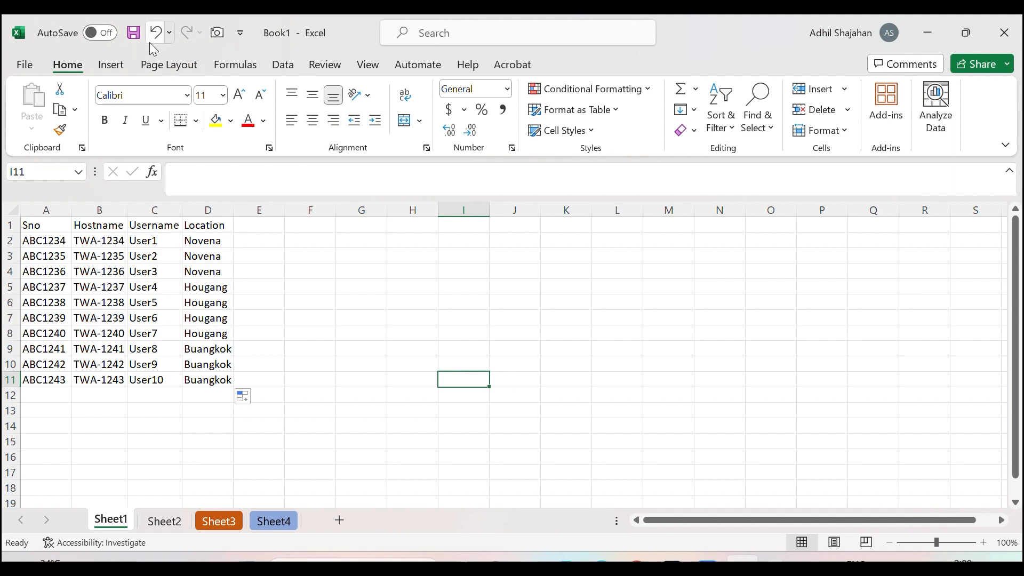
{"action": "left_click", "coordinate": [25, 69]}
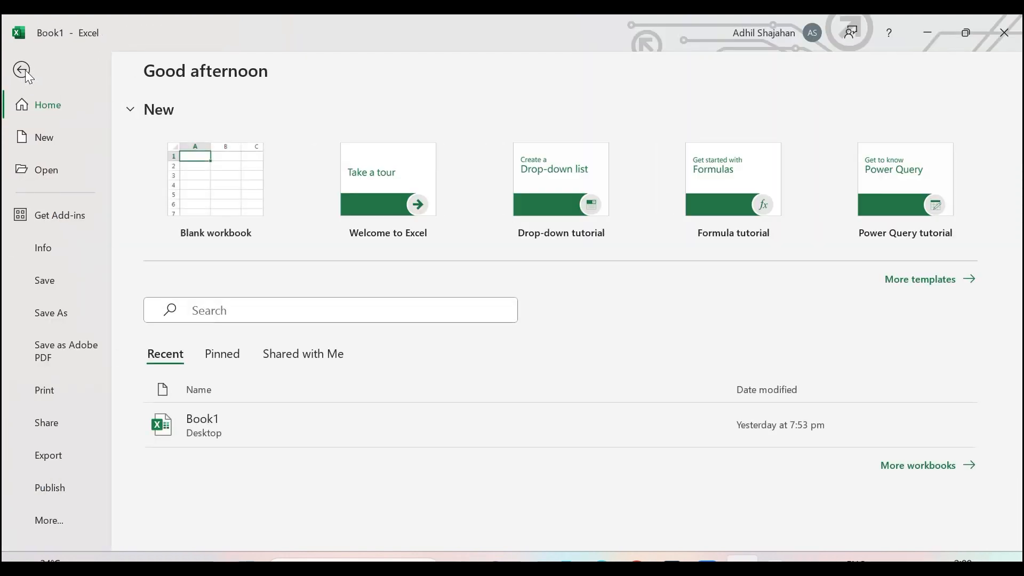
{"action": "left_click", "coordinate": [25, 69]}
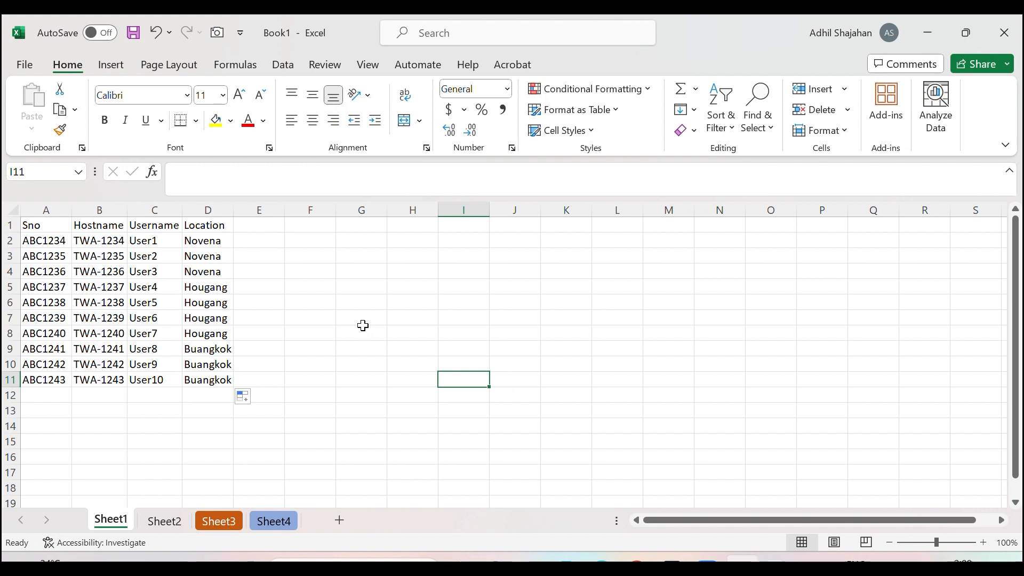
{"action": "left_click", "coordinate": [325, 65]}
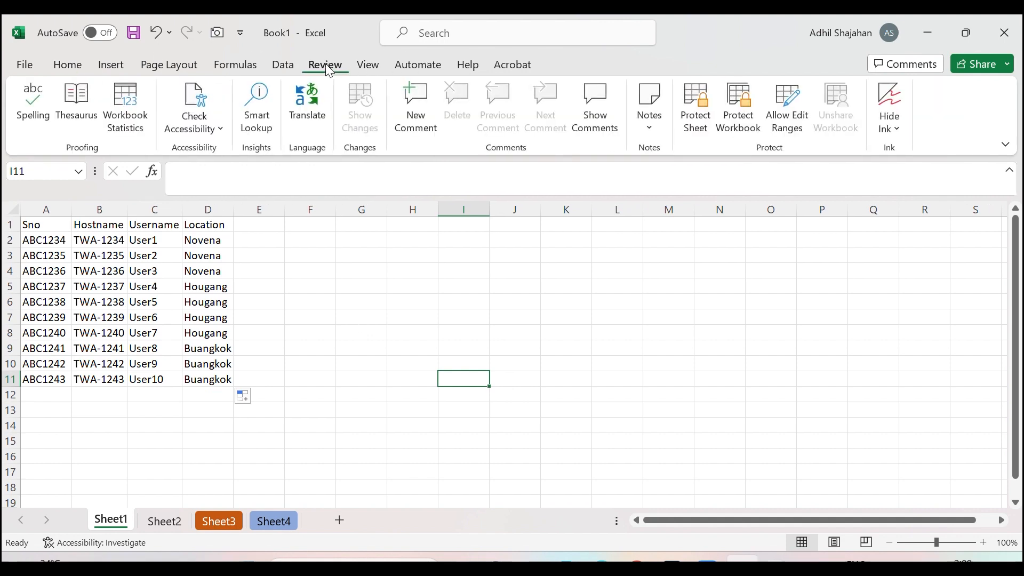
{"action": "left_click", "coordinate": [369, 65]}
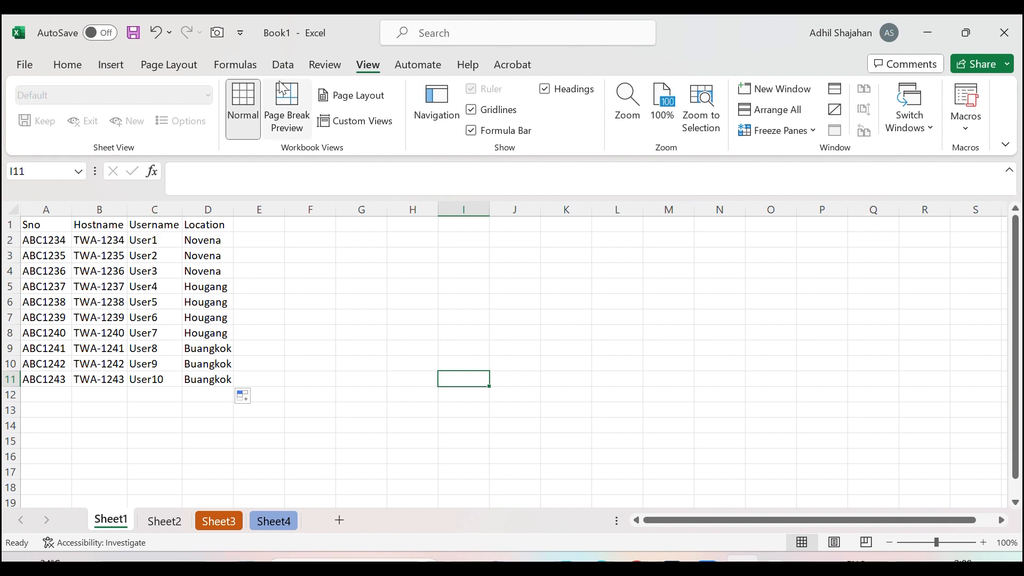
{"action": "left_click", "coordinate": [245, 67]}
{"action": "left_click", "coordinate": [283, 65]}
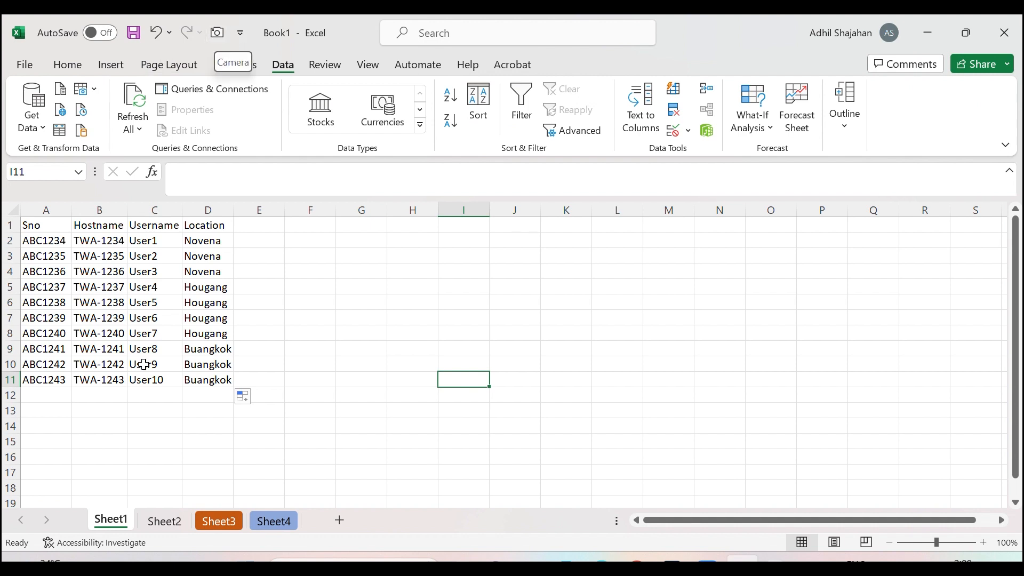
- Capture the table in A1:D11 of Sheet1 with the Camera tool and place the picture on Sheet4
{"action": "left_click_drag", "start_coordinate": [30, 224], "coordinate": [210, 375]}
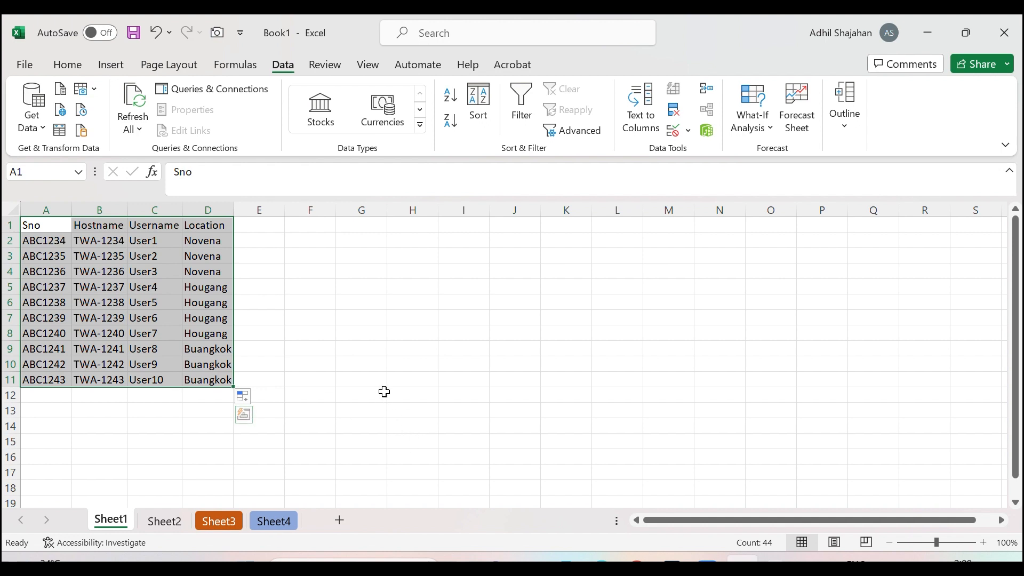
{"action": "left_click", "coordinate": [217, 33]}
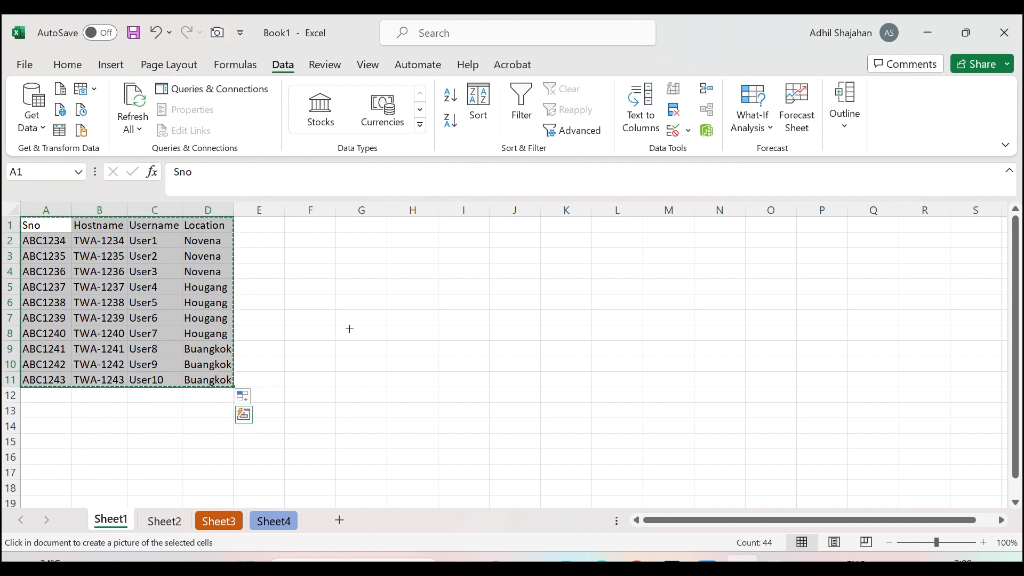
{"action": "left_click", "coordinate": [273, 521]}
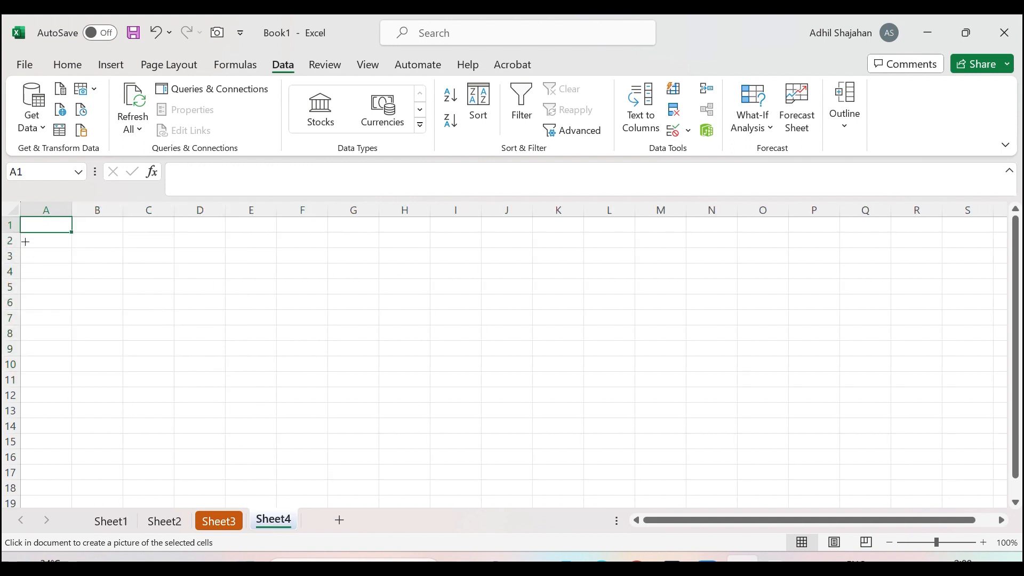
{"action": "left_click", "coordinate": [45, 251]}
- Move the table picture around Sheet4, leaving it over about D2 to H12
{"action": "left_click_drag", "start_coordinate": [170, 326], "coordinate": [667, 296]}
{"action": "left_click_drag", "start_coordinate": [615, 374], "coordinate": [90, 451]}
{"action": "left_click_drag", "start_coordinate": [22, 442], "coordinate": [199, 375]}
{"action": "left_click_drag", "start_coordinate": [147, 363], "coordinate": [142, 353]}
{"action": "left_click", "coordinate": [245, 342]}
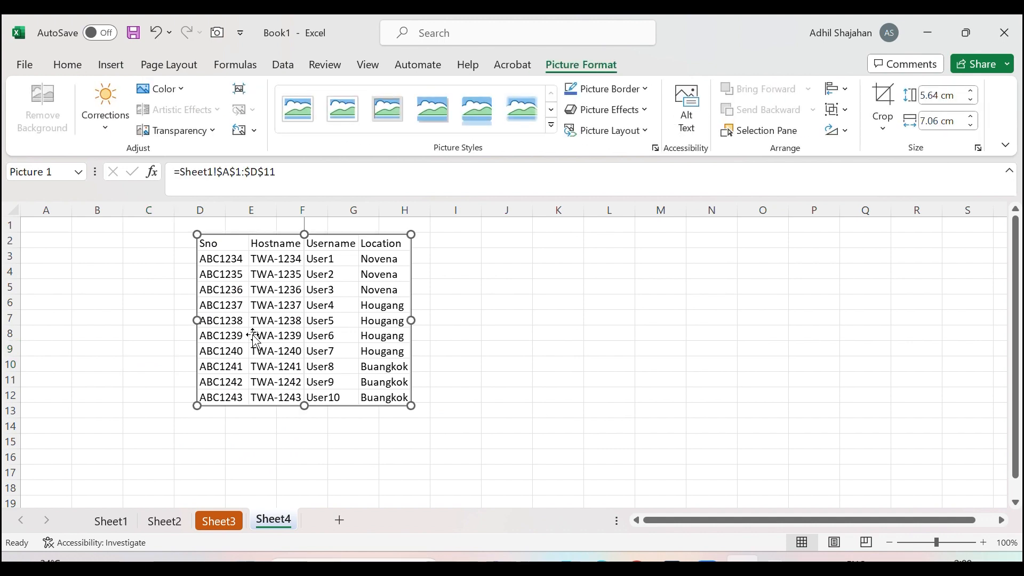
- Return to Sheet1 and review the Customize Ribbon and Quick Access Toolbar pages of Excel Options against the visible ribbon
{"action": "left_click", "coordinate": [110, 520]}
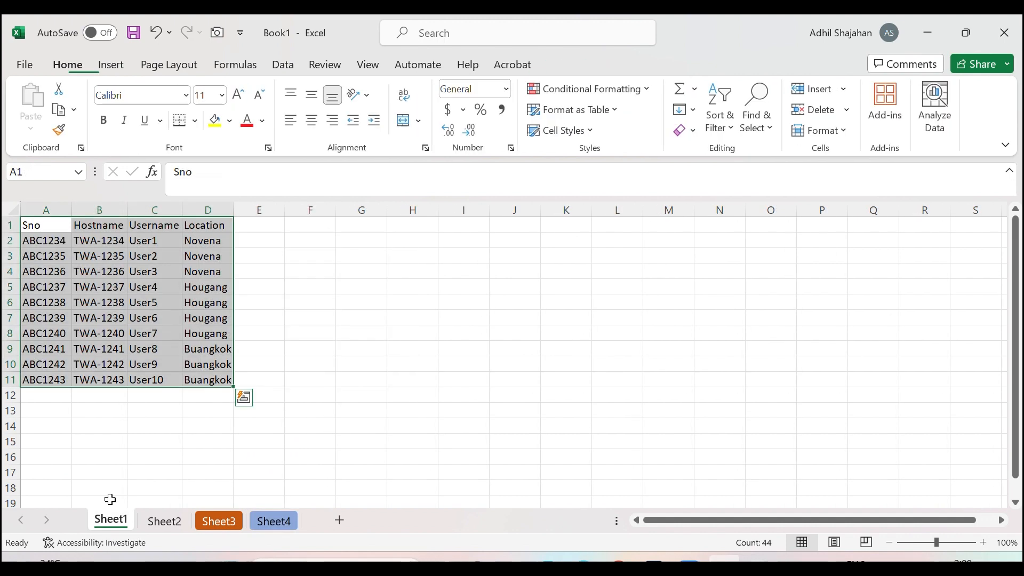
{"action": "left_click", "coordinate": [170, 468]}
{"action": "left_click", "coordinate": [24, 65]}
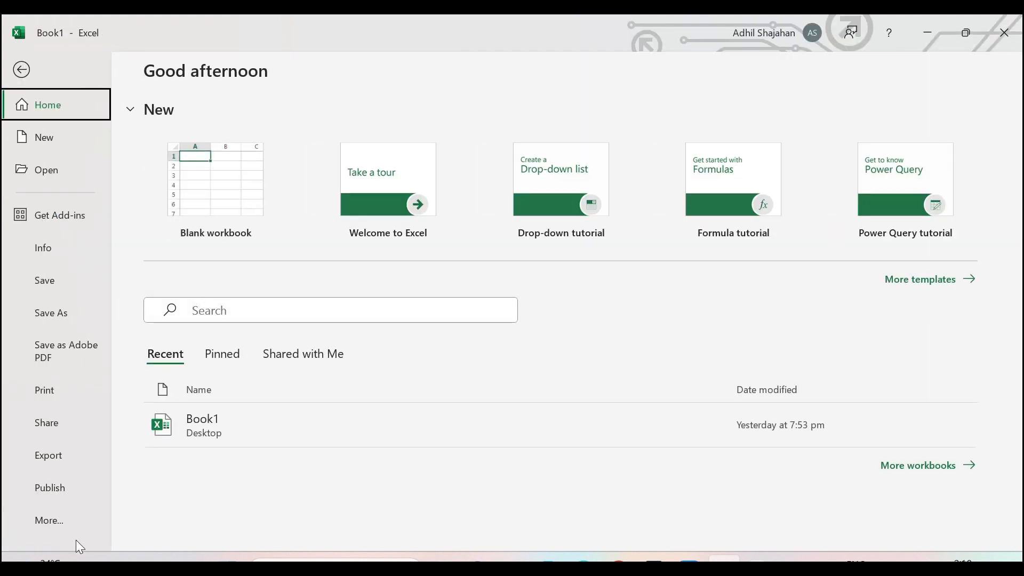
{"action": "left_click", "coordinate": [49, 520]}
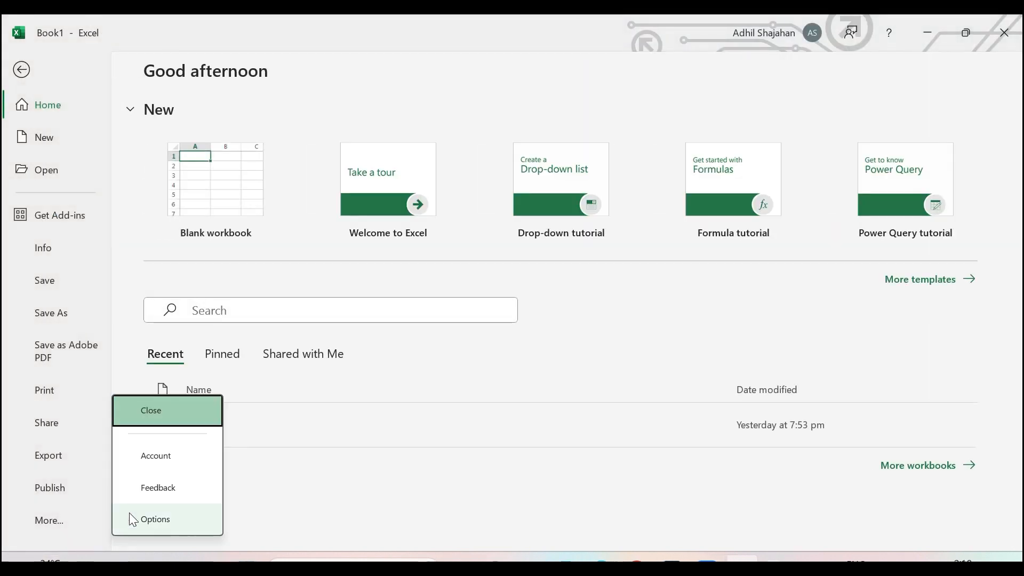
{"action": "left_click", "coordinate": [165, 517]}
{"action": "left_click", "coordinate": [243, 237]}
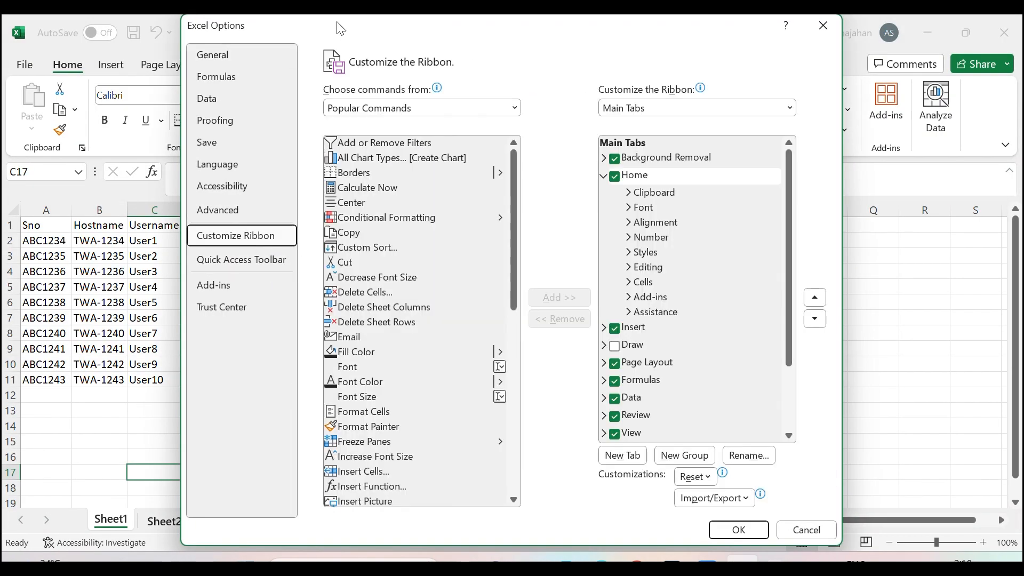
{"action": "left_click", "coordinate": [241, 267]}
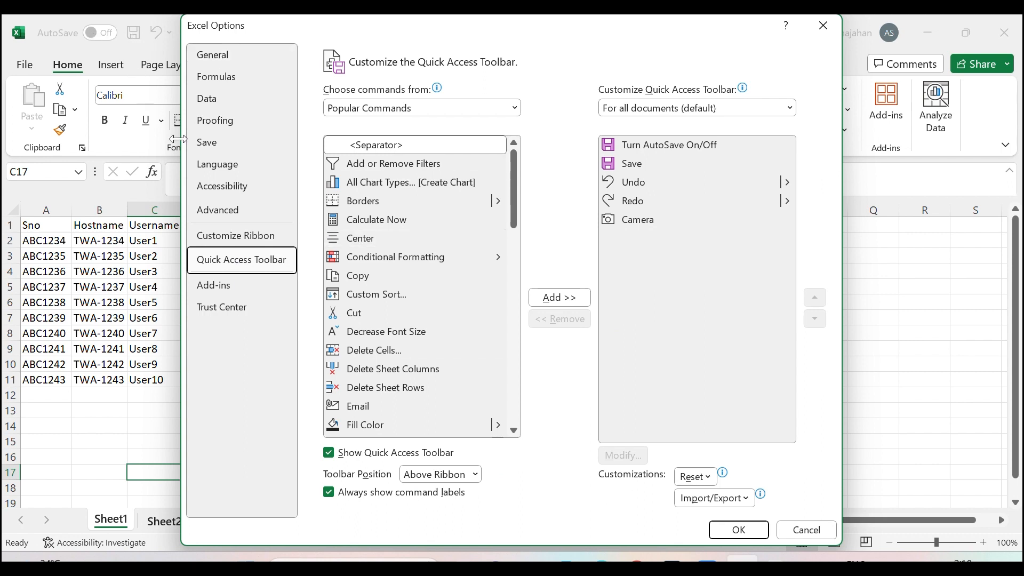
{"action": "left_click", "coordinate": [216, 238]}
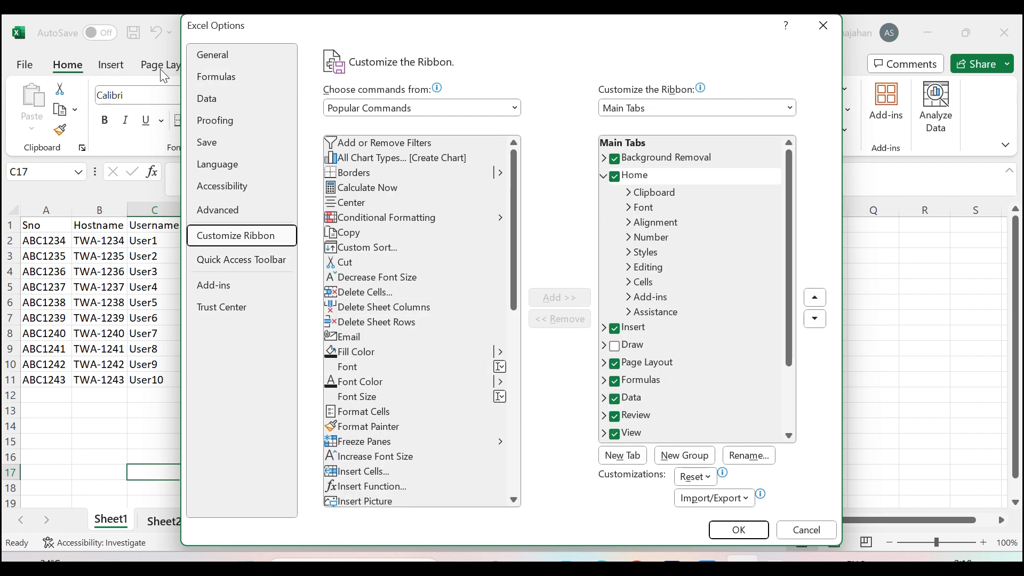
{"action": "left_click_drag", "start_coordinate": [315, 36], "coordinate": [311, 119]}
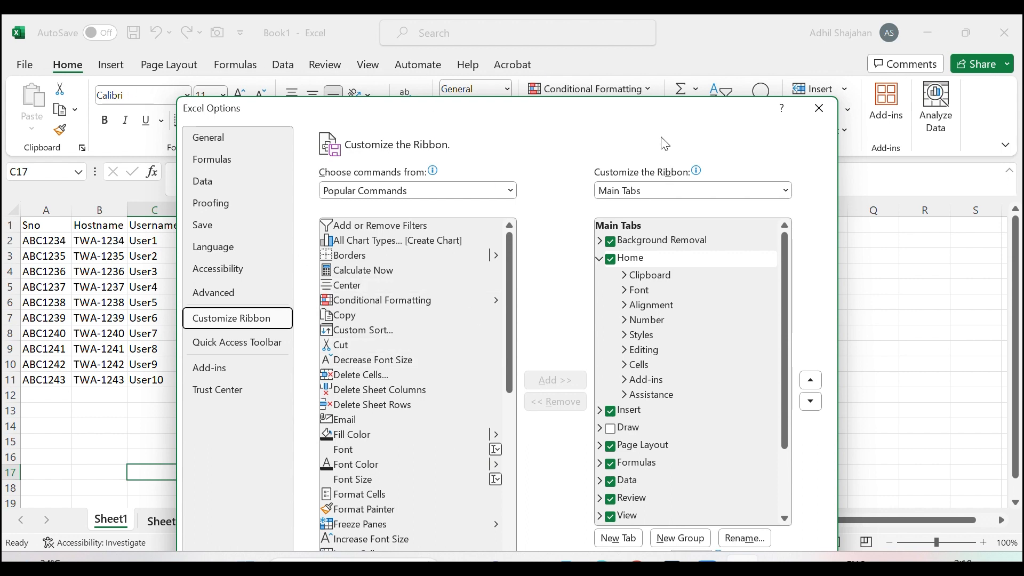
{"action": "left_click_drag", "start_coordinate": [656, 109], "coordinate": [633, 180]}
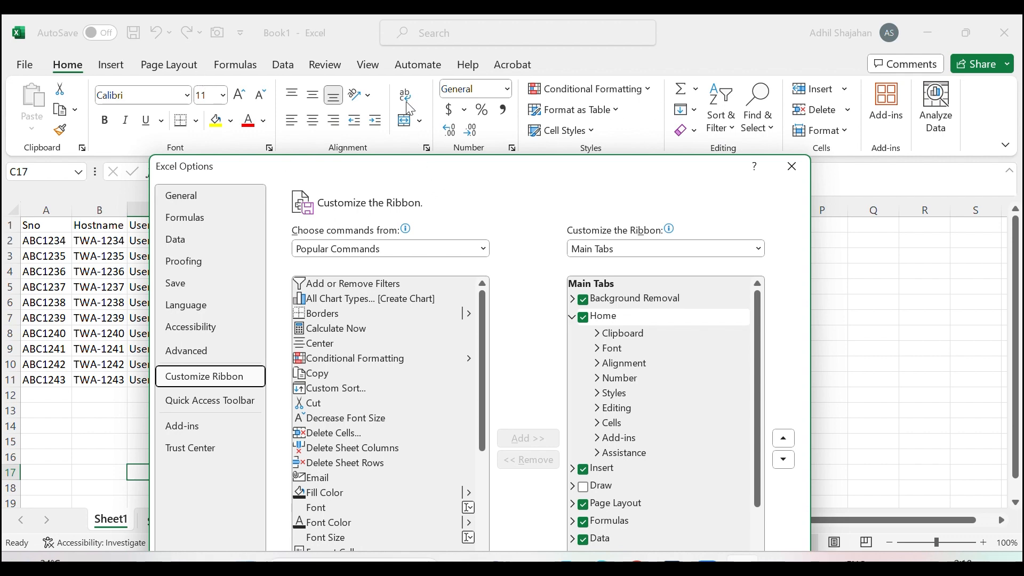
{"action": "left_click_drag", "start_coordinate": [466, 169], "coordinate": [435, 38]}
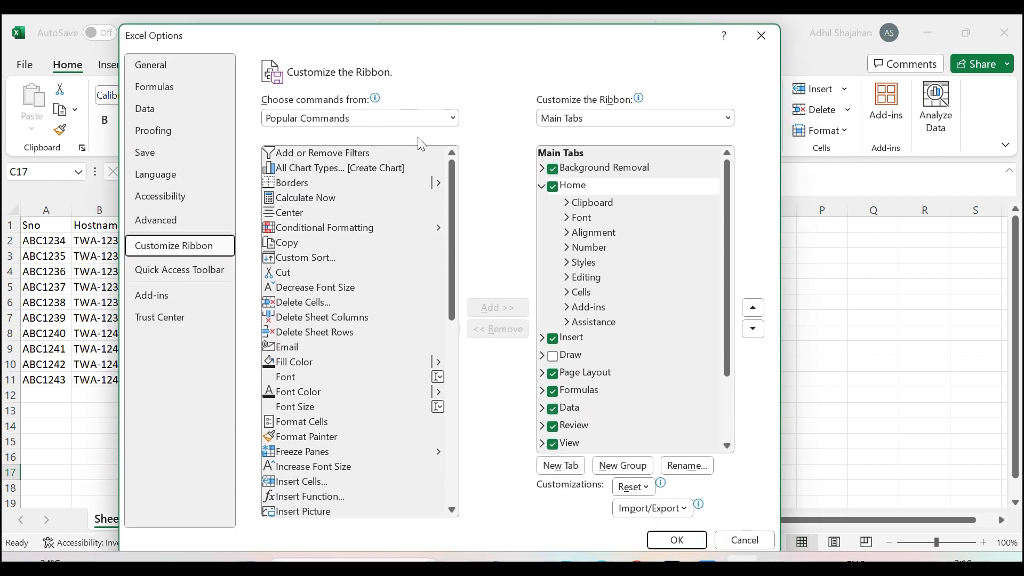
- Move the Editing group from the Home tab into the Insert tab between Charts and Tours, apply it, and check its commands there
{"action": "left_click", "coordinate": [454, 118]}
{"action": "left_click", "coordinate": [327, 167]}
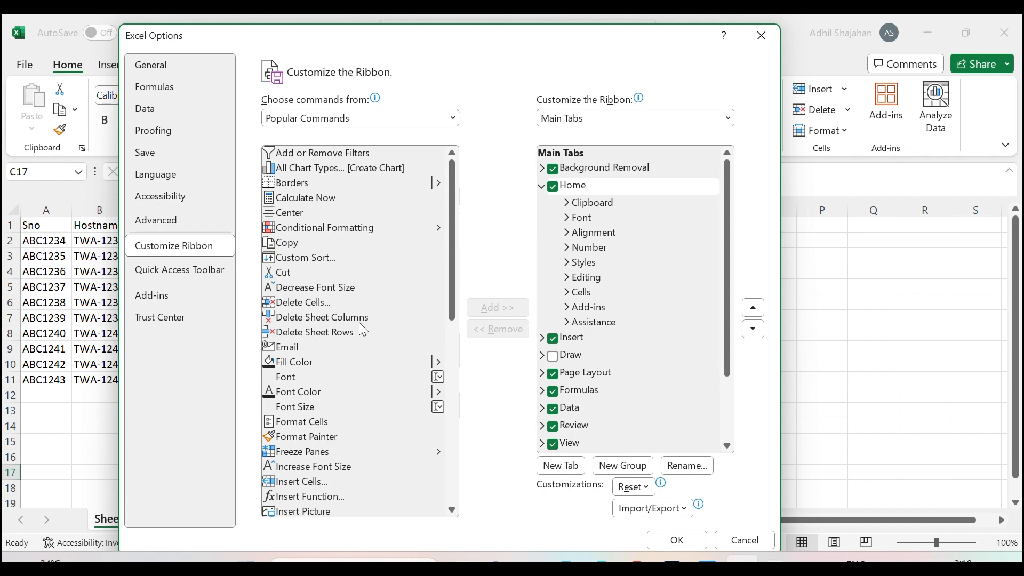
{"action": "scroll", "coordinate": [373, 400], "scroll_direction": "down", "scroll_amount": 10}
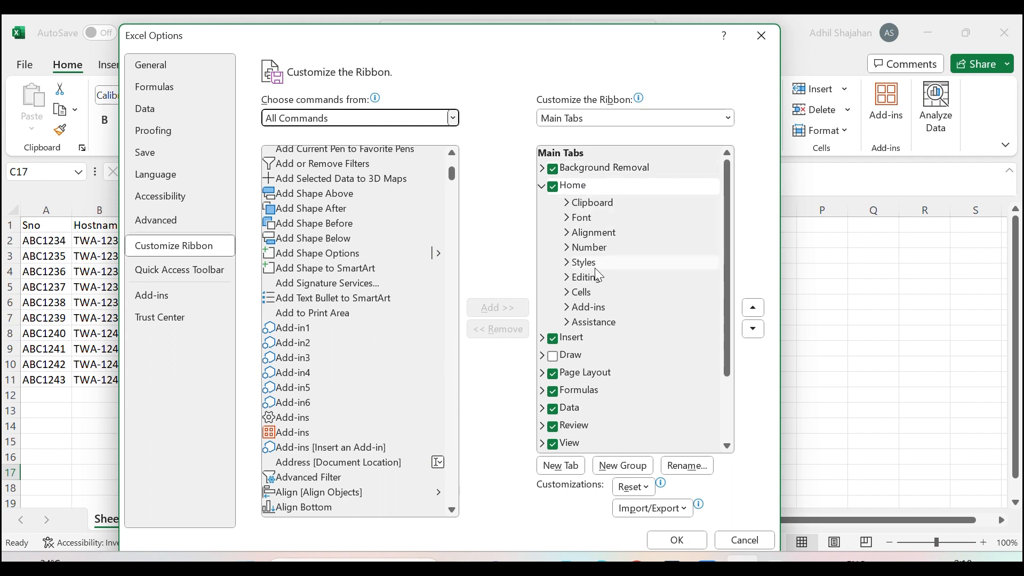
{"action": "left_click", "coordinate": [566, 277]}
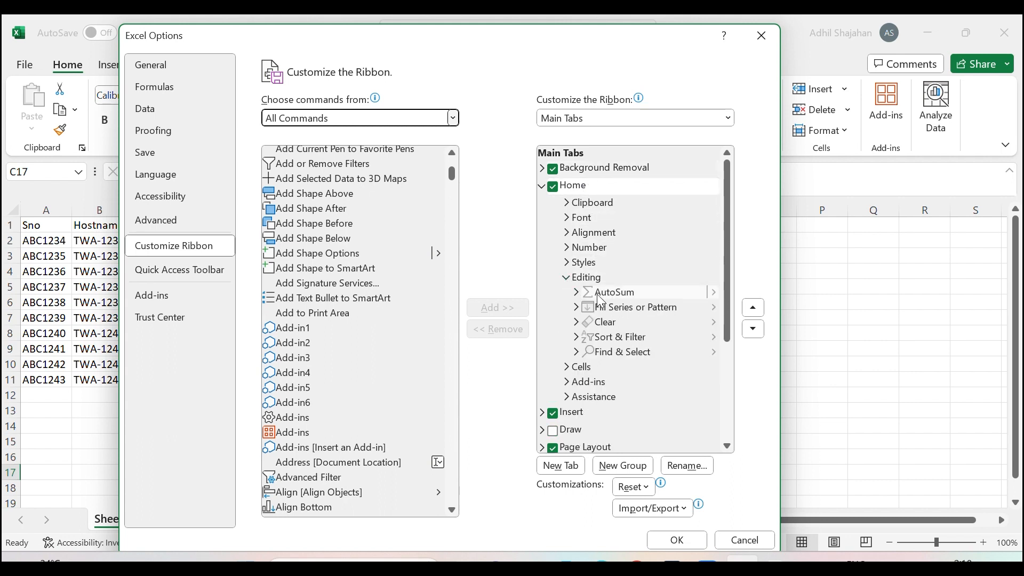
{"action": "left_click", "coordinate": [566, 278]}
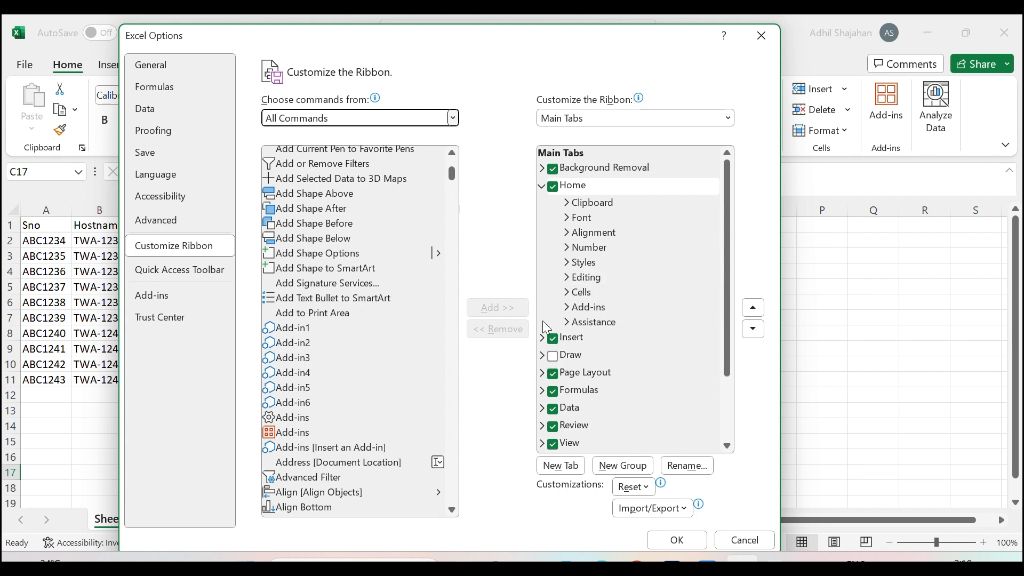
{"action": "left_click", "coordinate": [542, 338]}
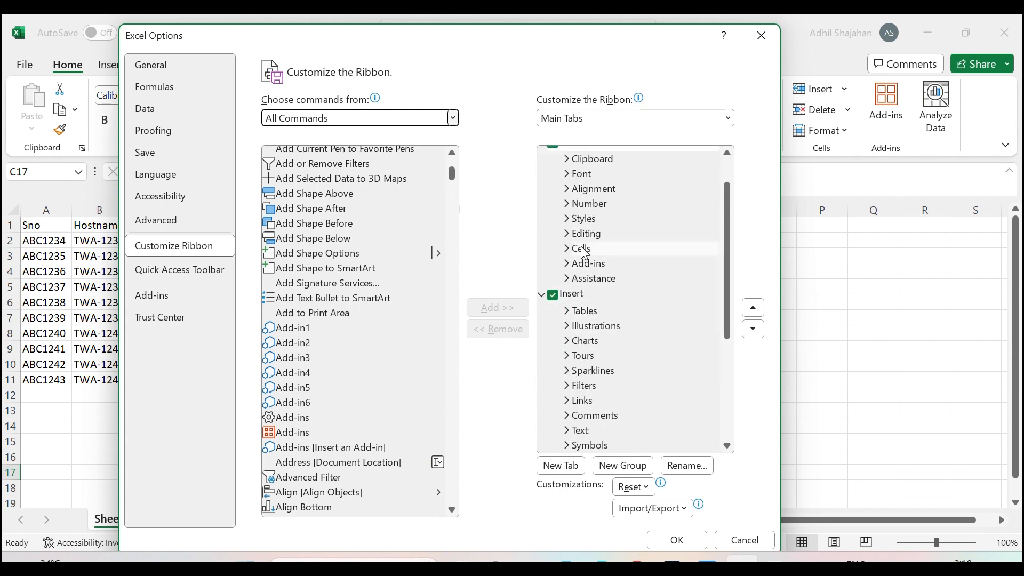
{"action": "left_click_drag", "start_coordinate": [587, 233], "coordinate": [608, 350]}
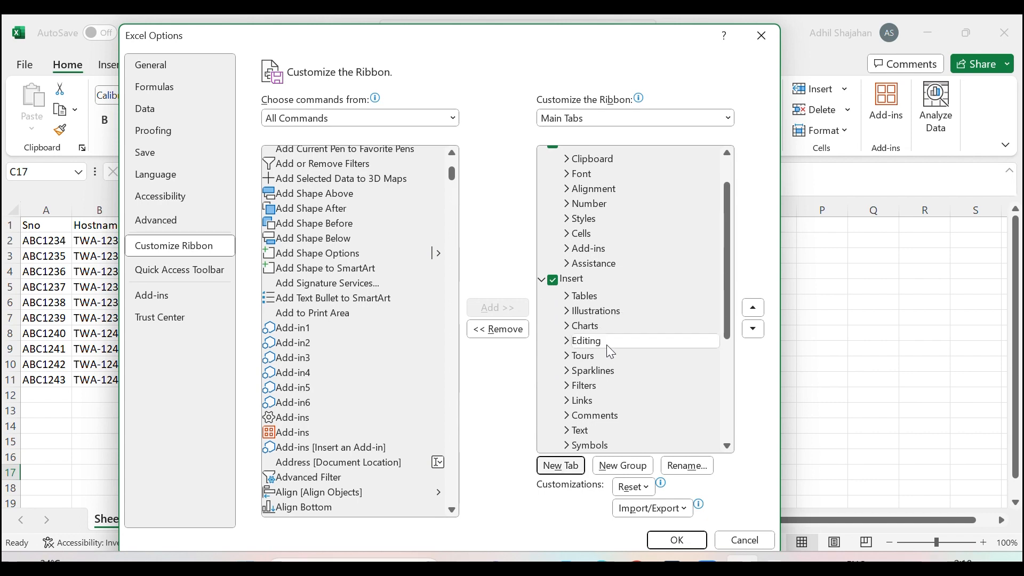
{"action": "left_click", "coordinate": [675, 540]}
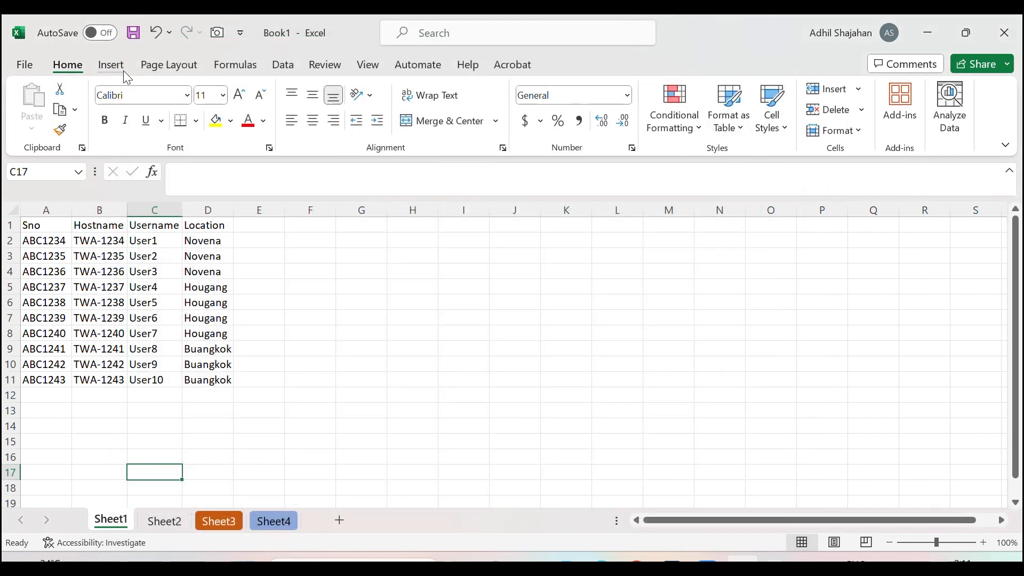
{"action": "left_click", "coordinate": [111, 65]}
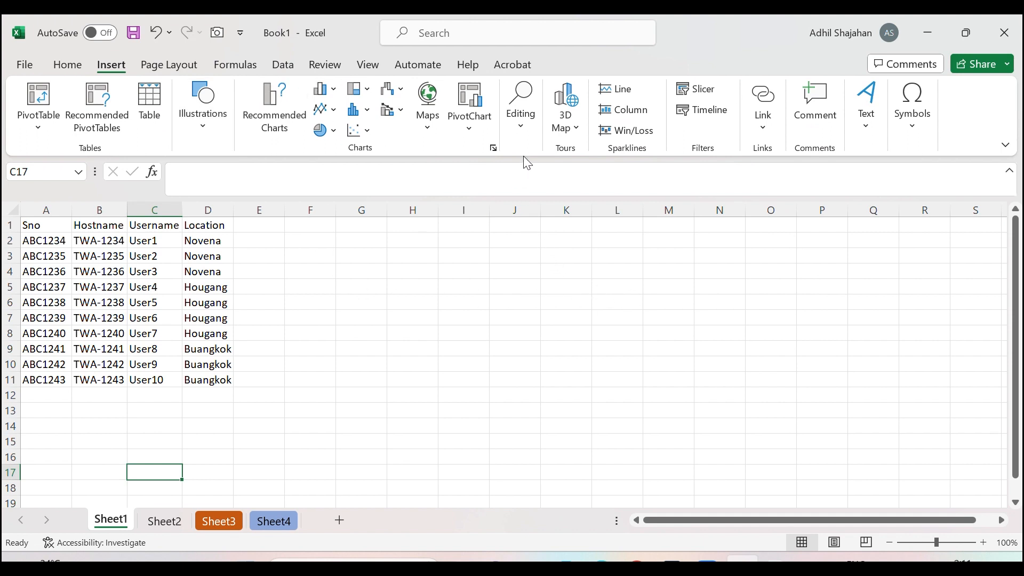
{"action": "left_click", "coordinate": [521, 114]}
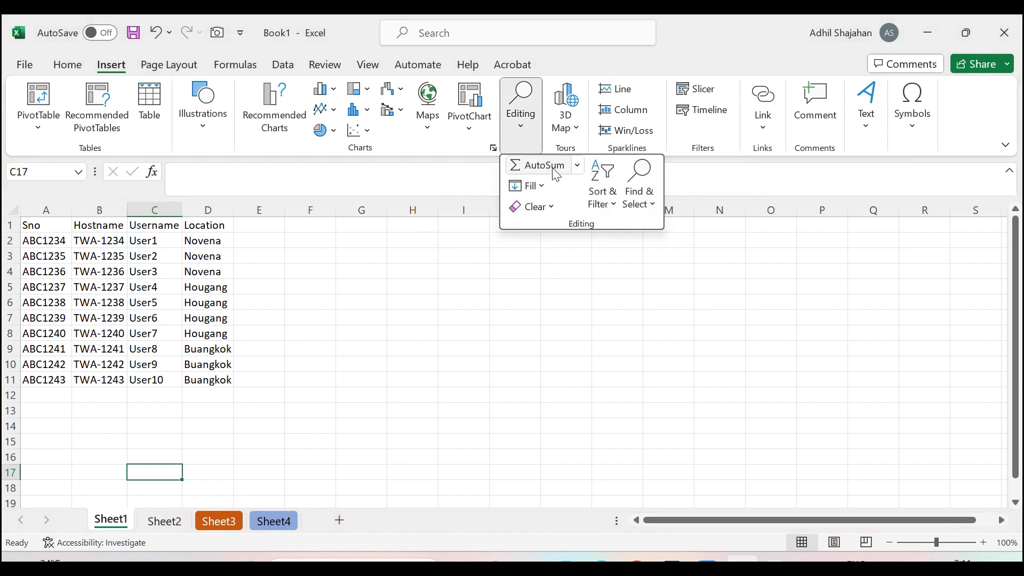
{"action": "left_click", "coordinate": [441, 364]}
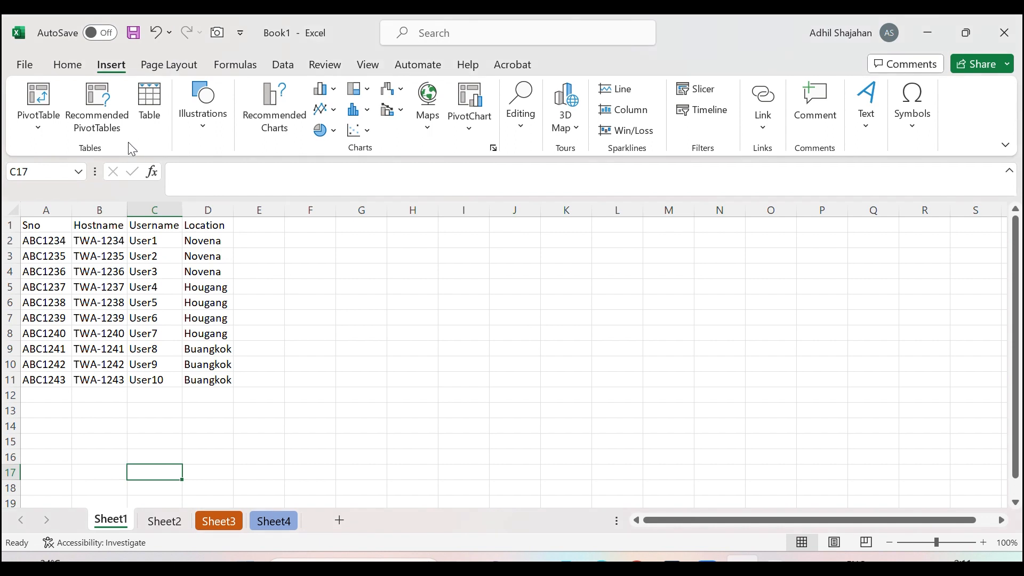
- Reopen the ribbon customization settings in Excel Options
{"action": "left_click", "coordinate": [65, 67]}
{"action": "left_click", "coordinate": [27, 65]}
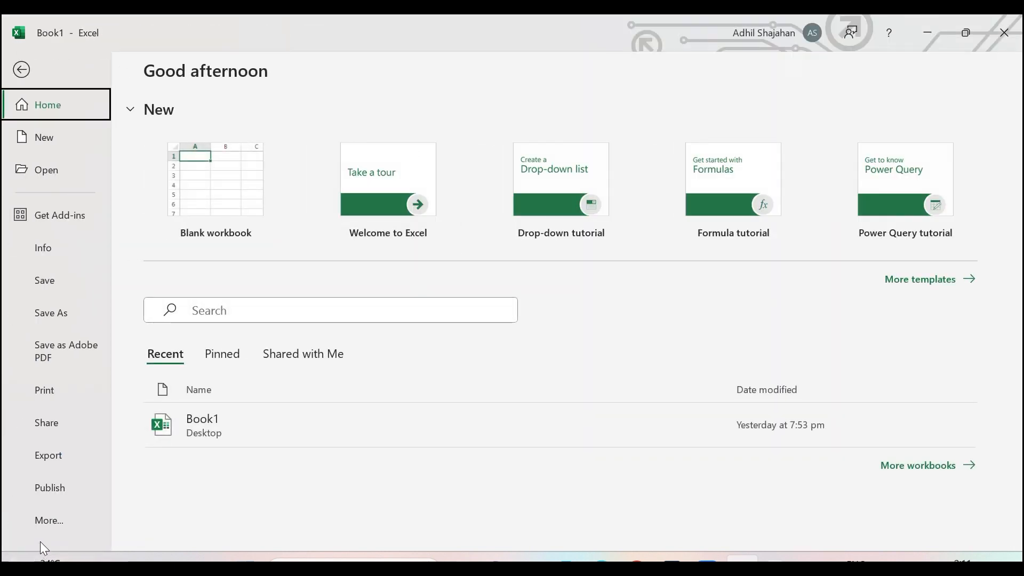
{"action": "left_click", "coordinate": [48, 520]}
{"action": "left_click", "coordinate": [179, 517]}
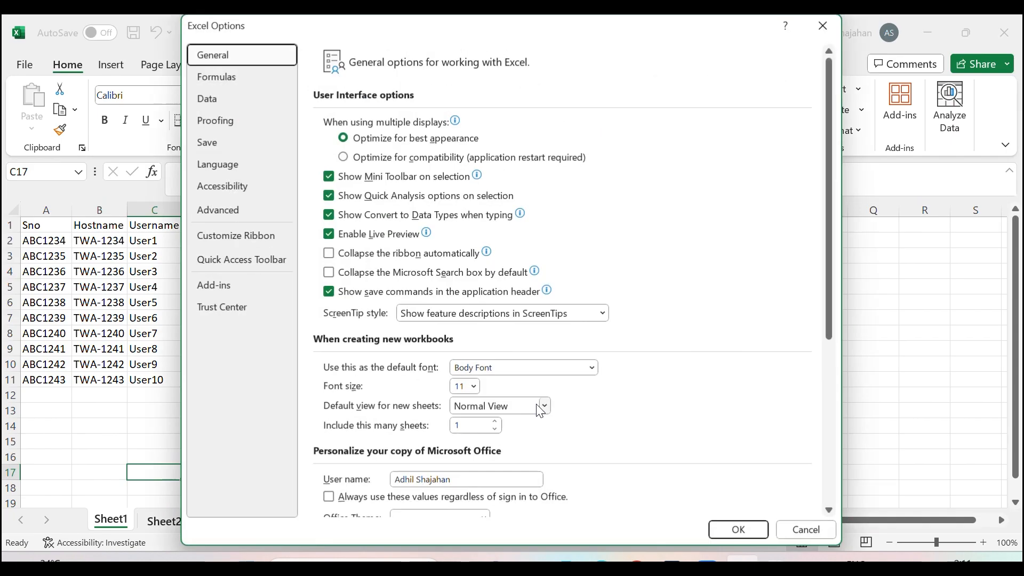
{"action": "left_click", "coordinate": [267, 259]}
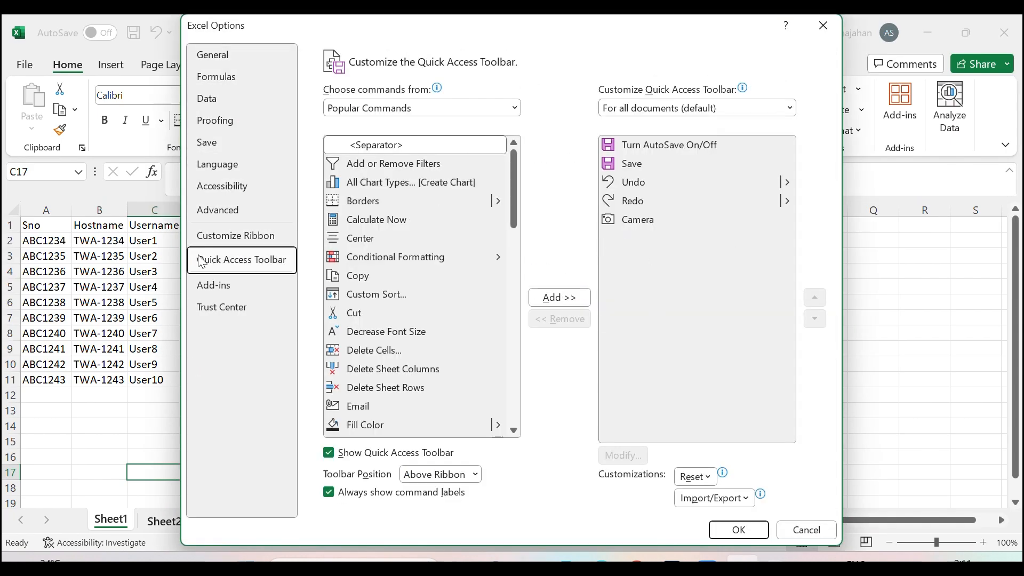
{"action": "left_click", "coordinate": [220, 239]}
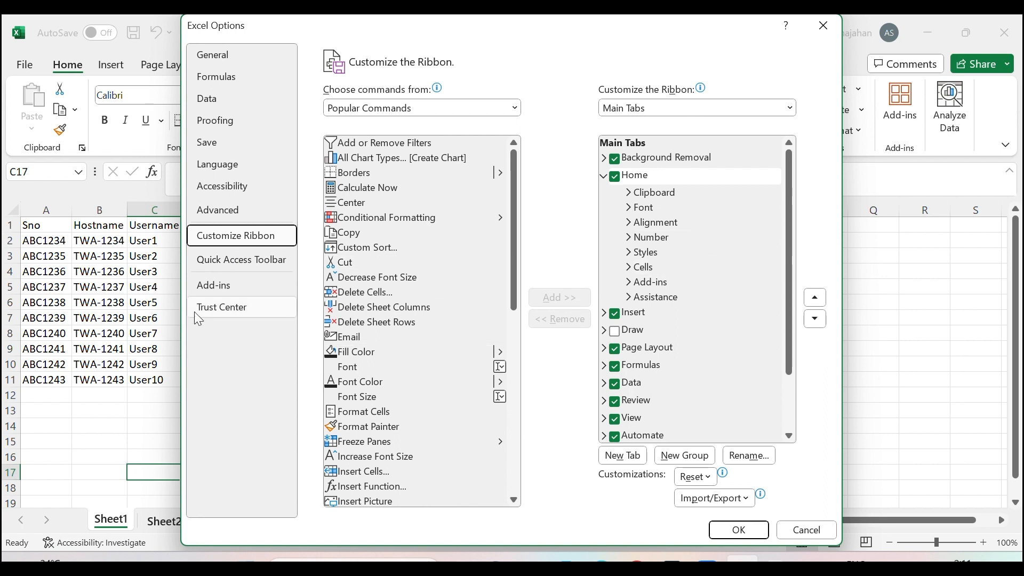
- Move the Editing group from the Insert tab back into the Home tab between Styles and Cells and apply the options
{"action": "left_click", "coordinate": [404, 248]}
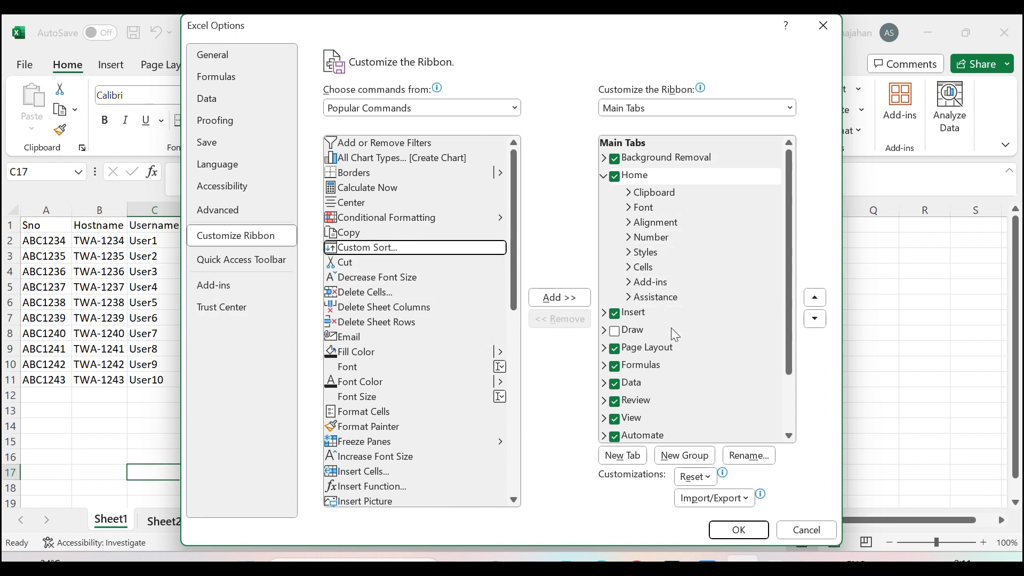
{"action": "scroll", "coordinate": [677, 354], "scroll_direction": "down", "scroll_amount": 3}
{"action": "left_click", "coordinate": [614, 329]}
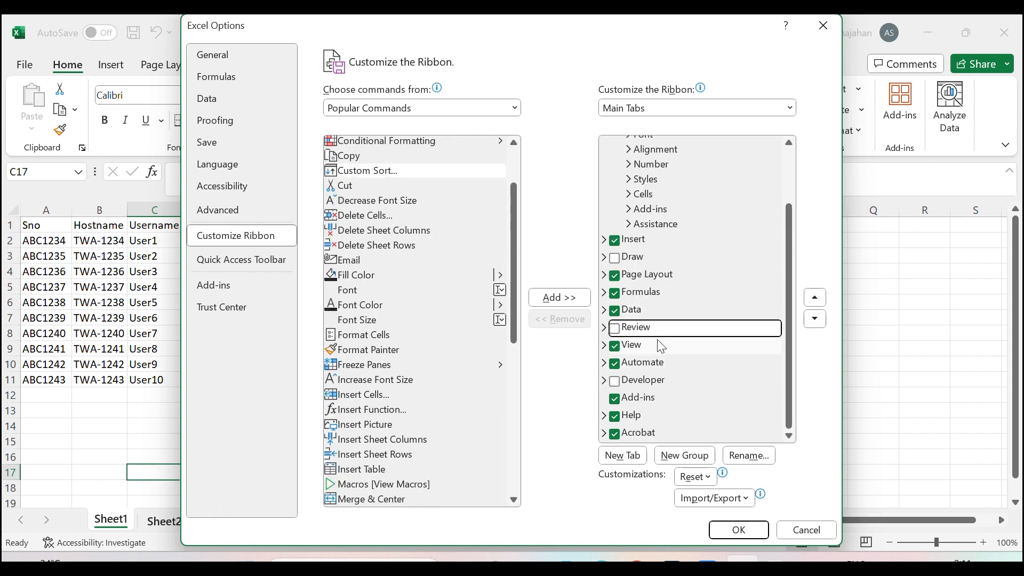
{"action": "left_click", "coordinate": [614, 328]}
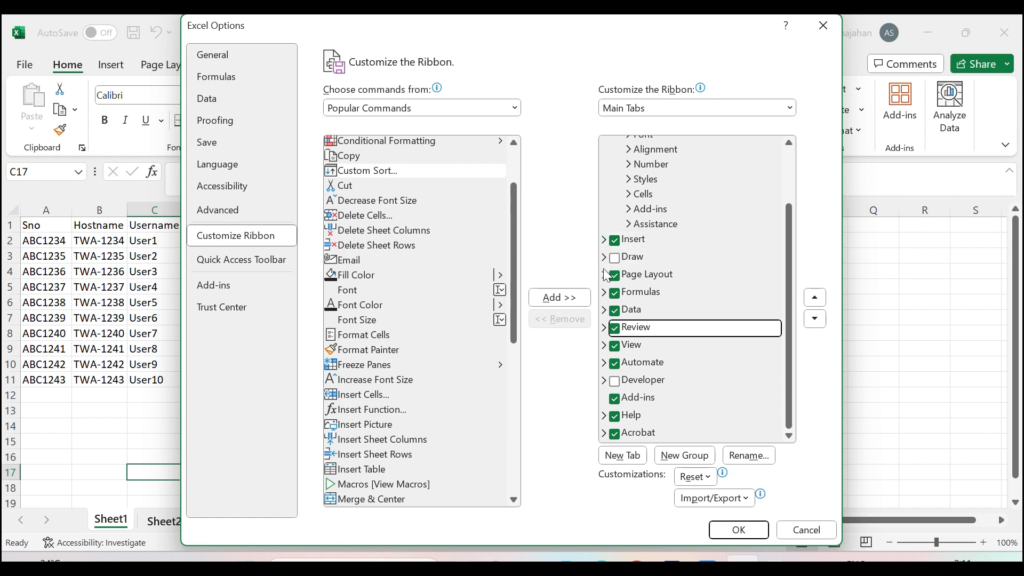
{"action": "left_click", "coordinate": [604, 240]}
{"action": "left_click", "coordinate": [672, 304]}
{"action": "left_click_drag", "start_coordinate": [674, 307], "coordinate": [676, 261]}
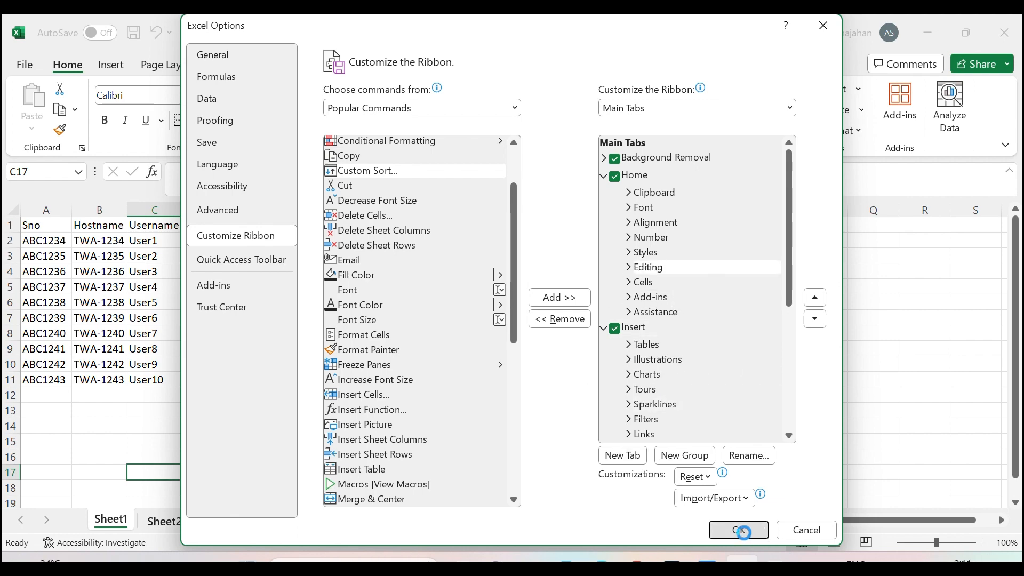
{"action": "left_click", "coordinate": [740, 530]}
{"action": "left_click", "coordinate": [581, 438]}
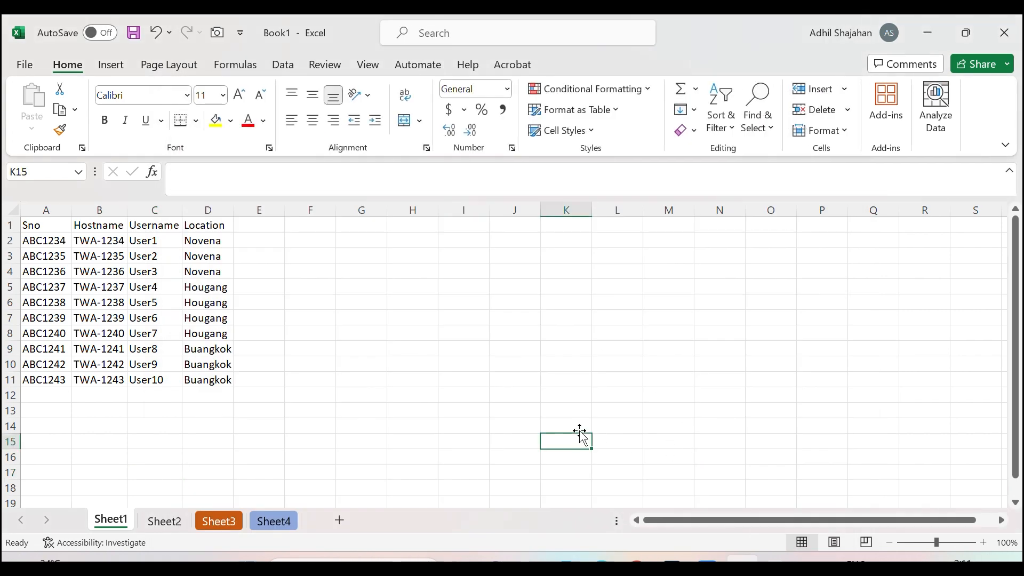
{"action": "left_click", "coordinate": [395, 333]}
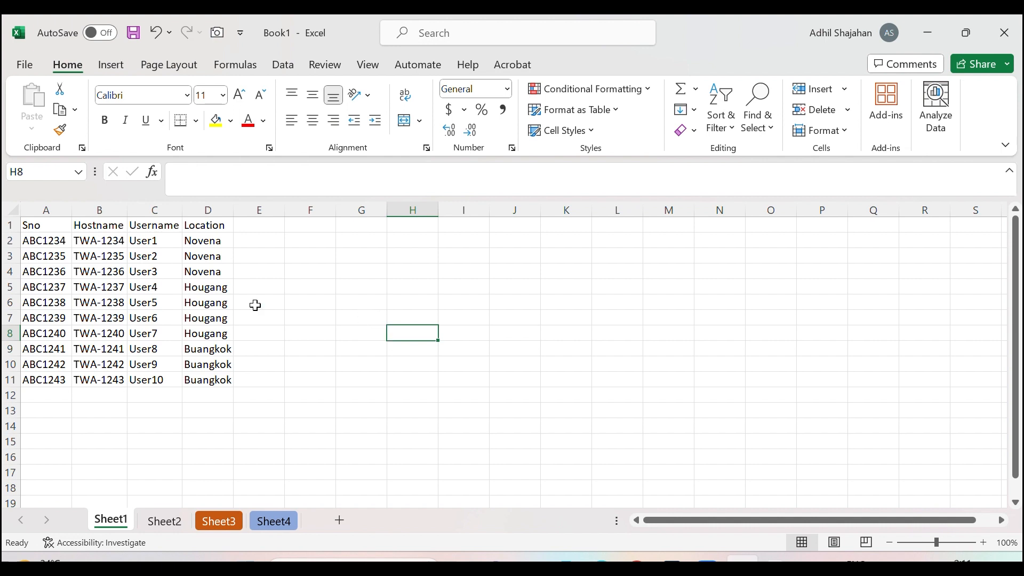
{"action": "left_click", "coordinate": [10, 225]}
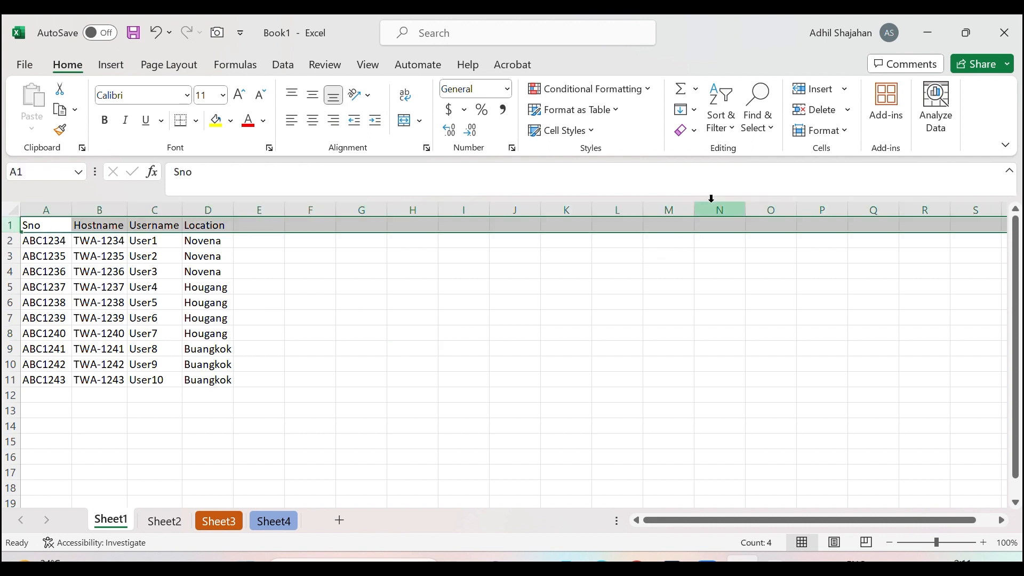
{"action": "left_click", "coordinate": [412, 365]}
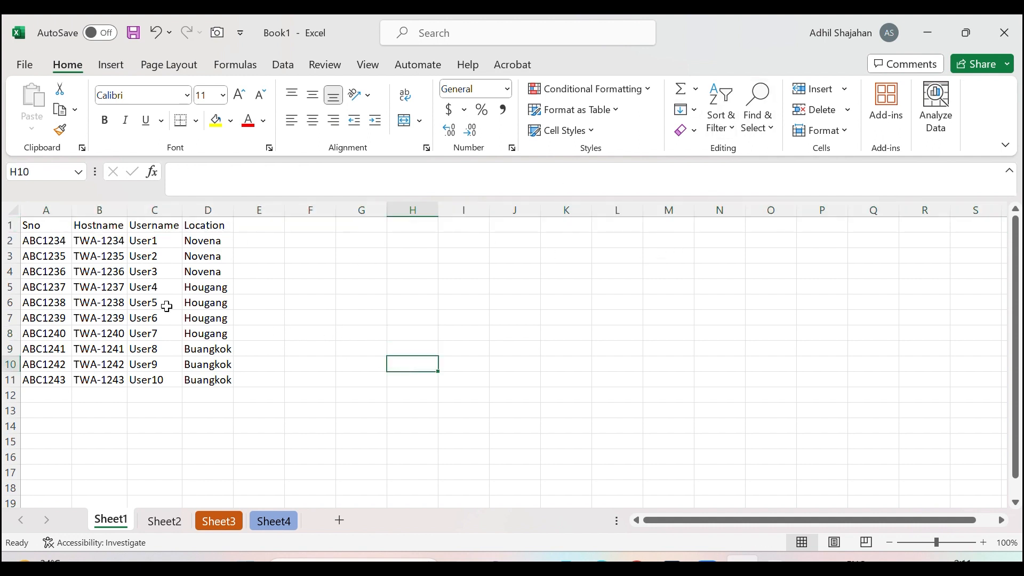
- Turn on filtering for the header row of the Sheet1 table
{"action": "left_click", "coordinate": [9, 229]}
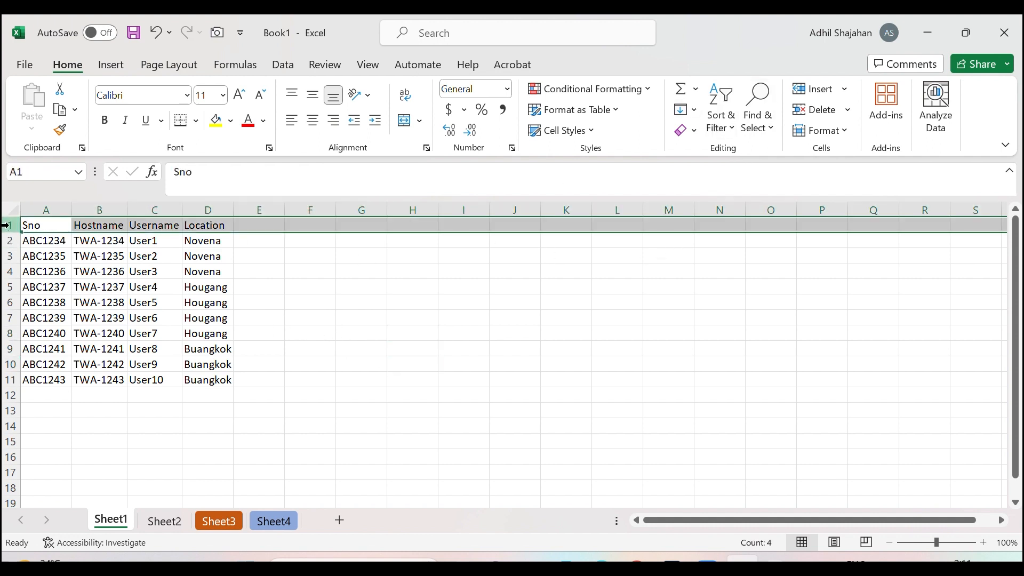
{"action": "left_click", "coordinate": [721, 127]}
{"action": "left_click", "coordinate": [748, 235]}
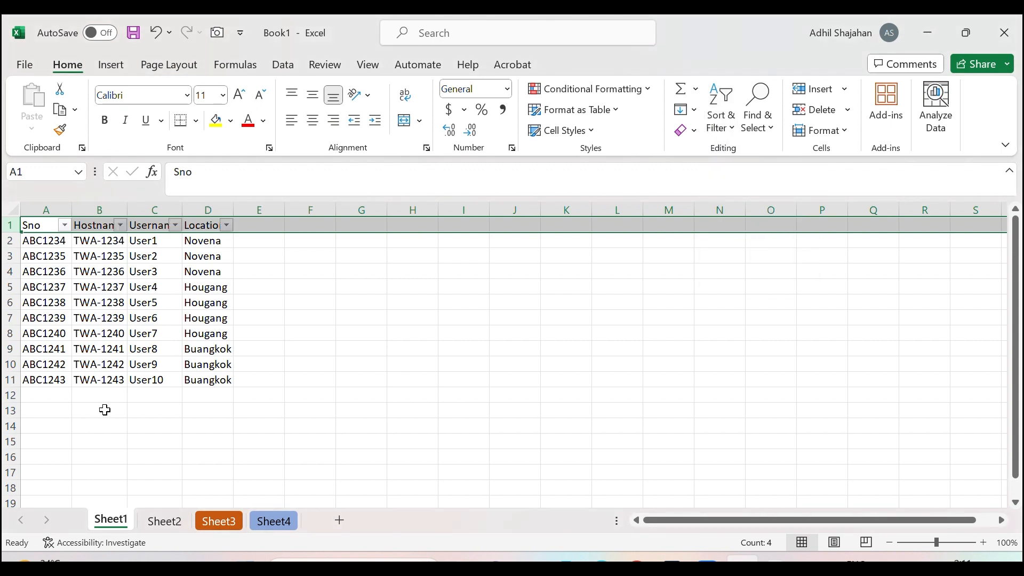
{"action": "left_click", "coordinate": [310, 322]}
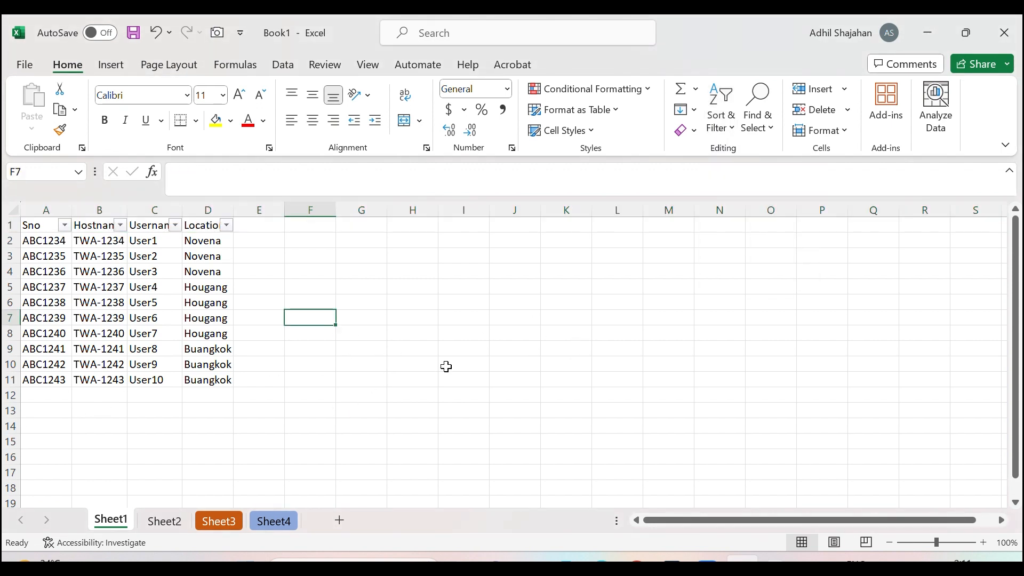
- Filter the Location column to show only Hougang
{"action": "left_click", "coordinate": [226, 225]}
{"action": "left_click", "coordinate": [80, 379]}
{"action": "left_click", "coordinate": [79, 408]}
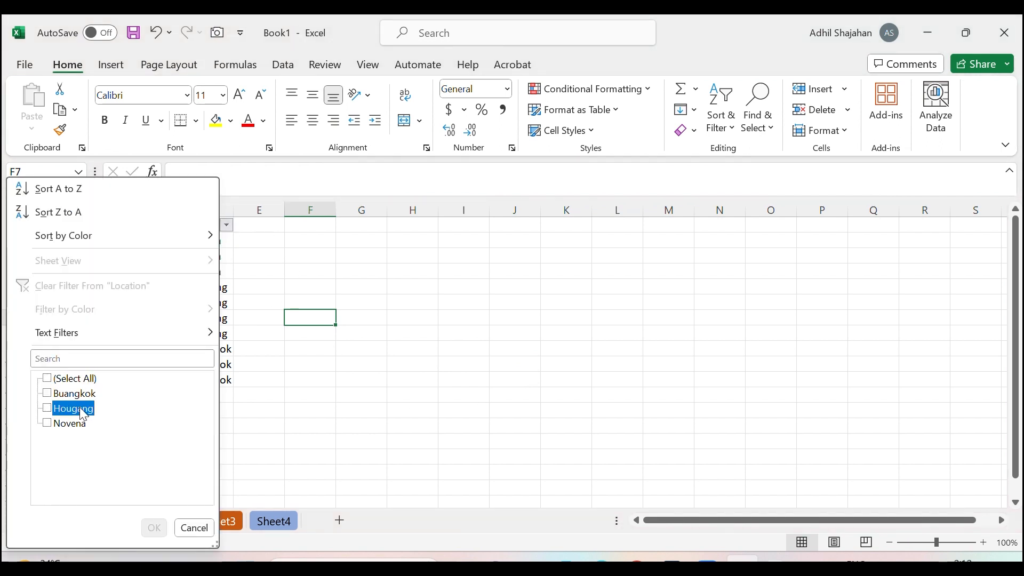
{"action": "left_click", "coordinate": [155, 528]}
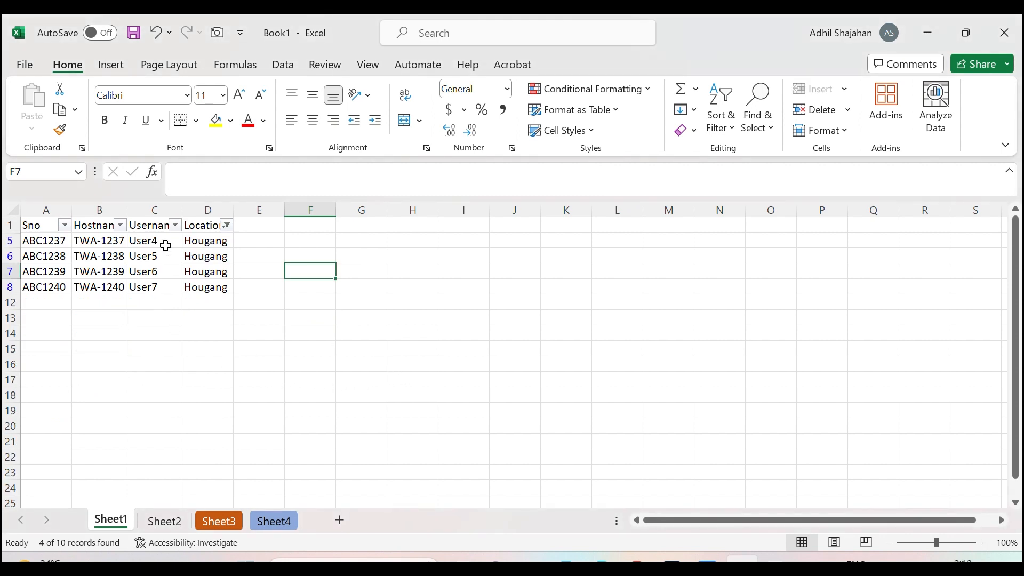
- Change the Location column filter to show only Buangkok instead of Hougang
{"action": "left_click", "coordinate": [227, 225]}
{"action": "left_click", "coordinate": [72, 409]}
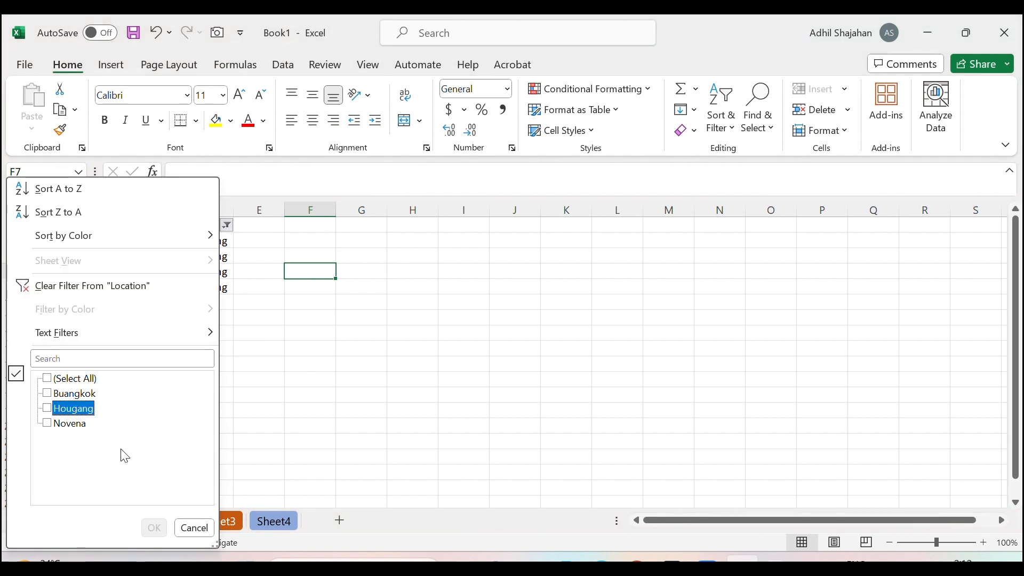
{"action": "left_click", "coordinate": [54, 395]}
{"action": "left_click", "coordinate": [154, 528]}
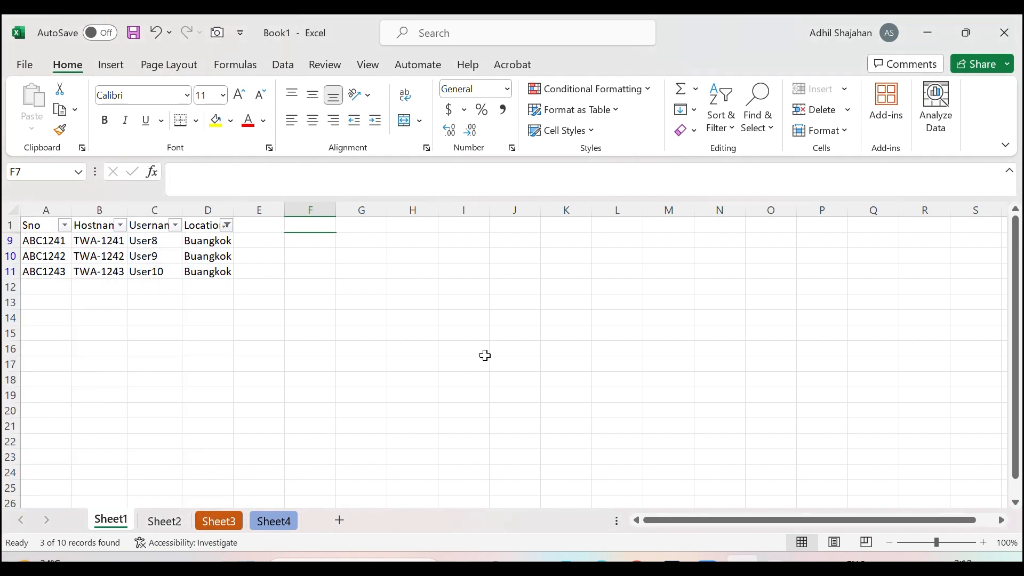
- Include Hougang alongside Buangkok in the Location filter and check the filter's selected values
{"action": "left_click", "coordinate": [228, 225]}
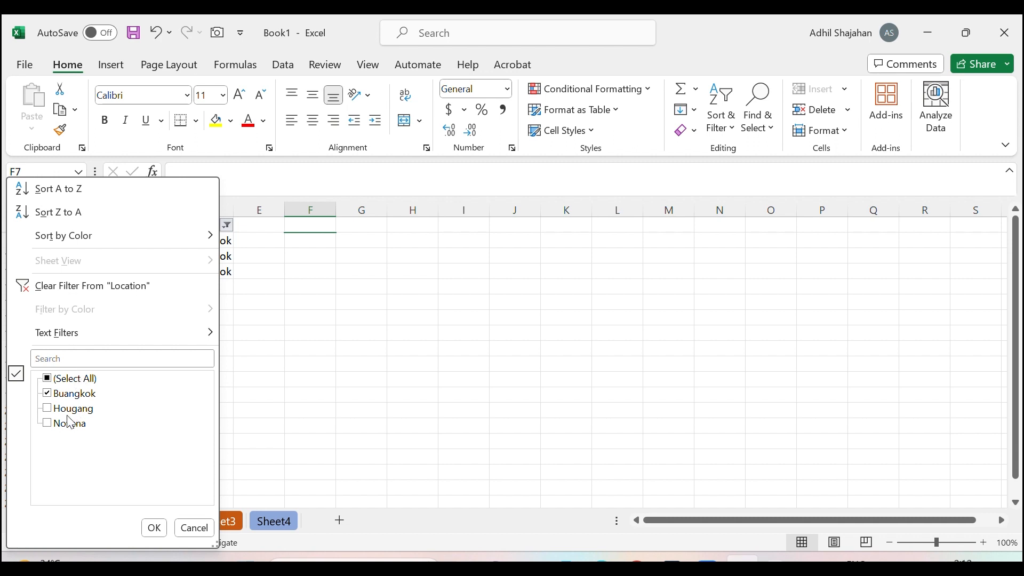
{"action": "left_click", "coordinate": [51, 412]}
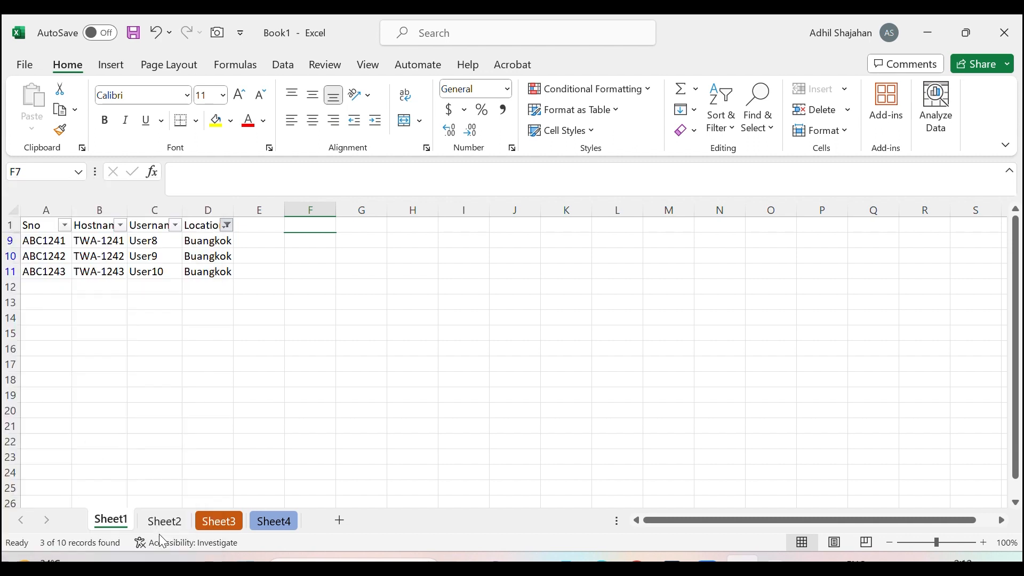
{"action": "left_click", "coordinate": [154, 528]}
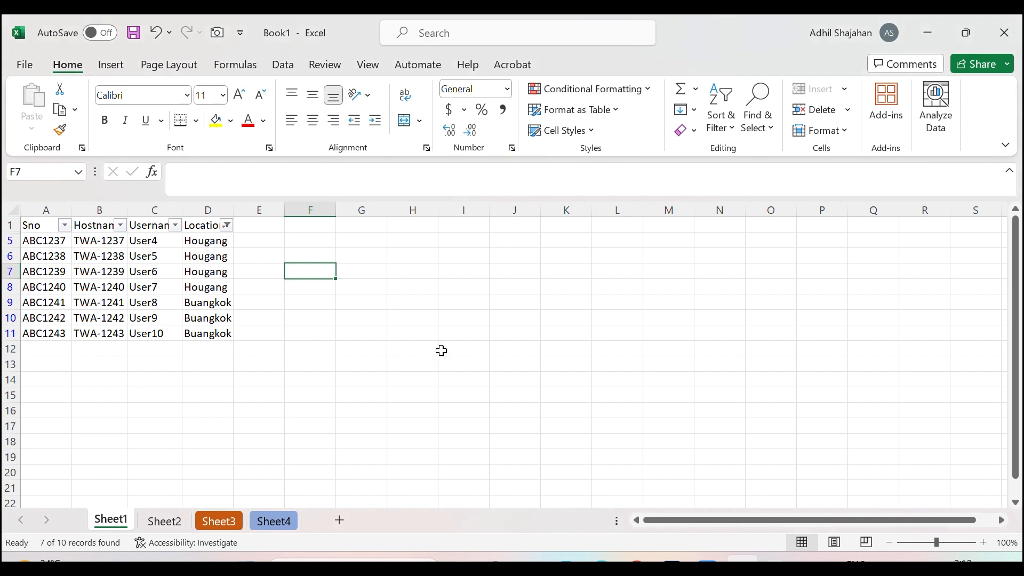
{"action": "left_click", "coordinate": [227, 225]}
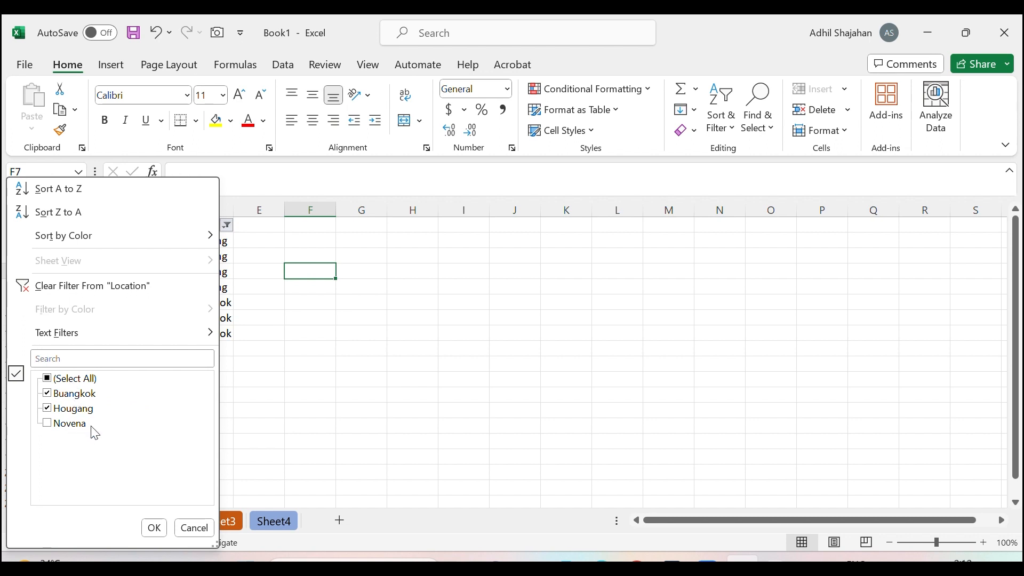
{"action": "left_click", "coordinate": [200, 532]}
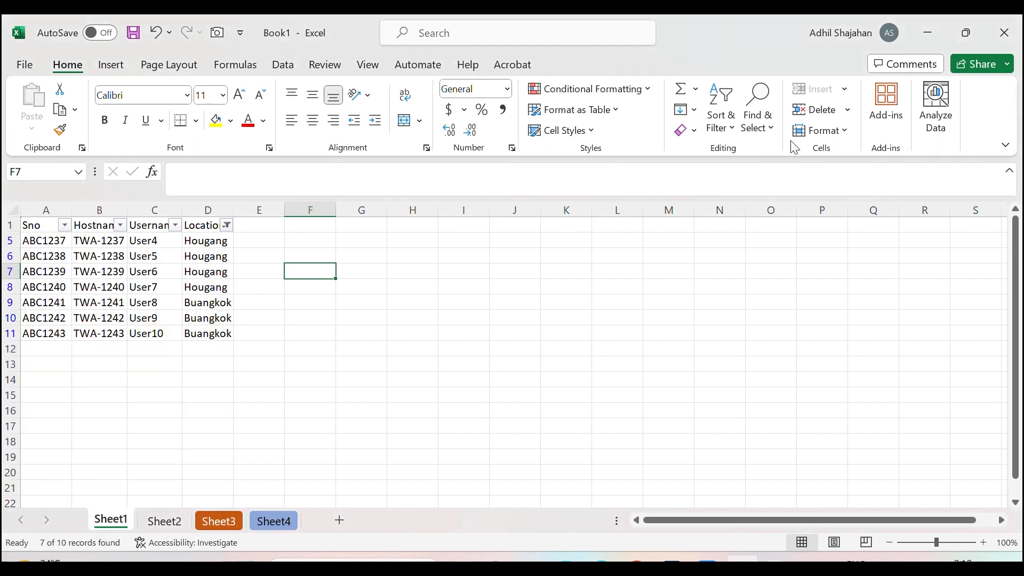
- Clear the active Location filter while keeping filtering turned on for the header row
{"action": "left_click", "coordinate": [725, 125]}
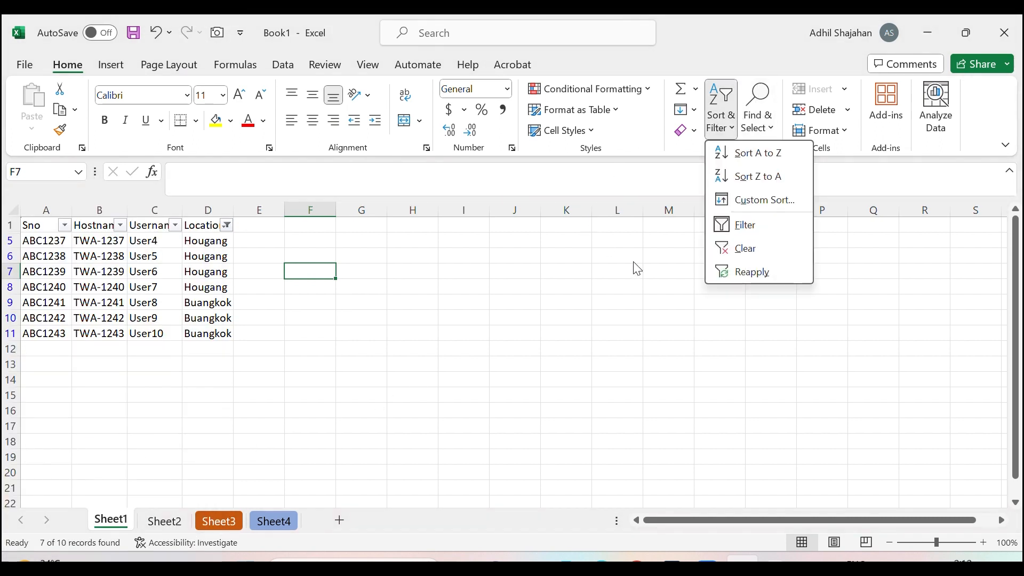
{"action": "left_click", "coordinate": [754, 248]}
{"action": "left_click", "coordinate": [408, 395]}
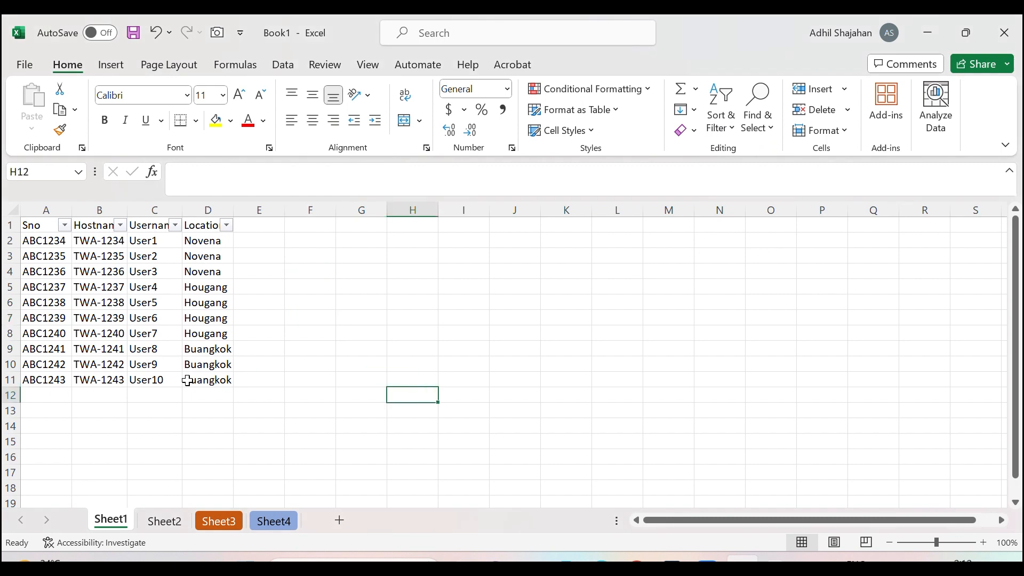
- Set the font color of User5 to User7 in cells C6:C8 to red
{"action": "left_click", "coordinate": [292, 408]}
{"action": "left_click_drag", "start_coordinate": [154, 300], "coordinate": [147, 333]}
{"action": "left_click", "coordinate": [344, 336]}
{"action": "left_click", "coordinate": [145, 304]}
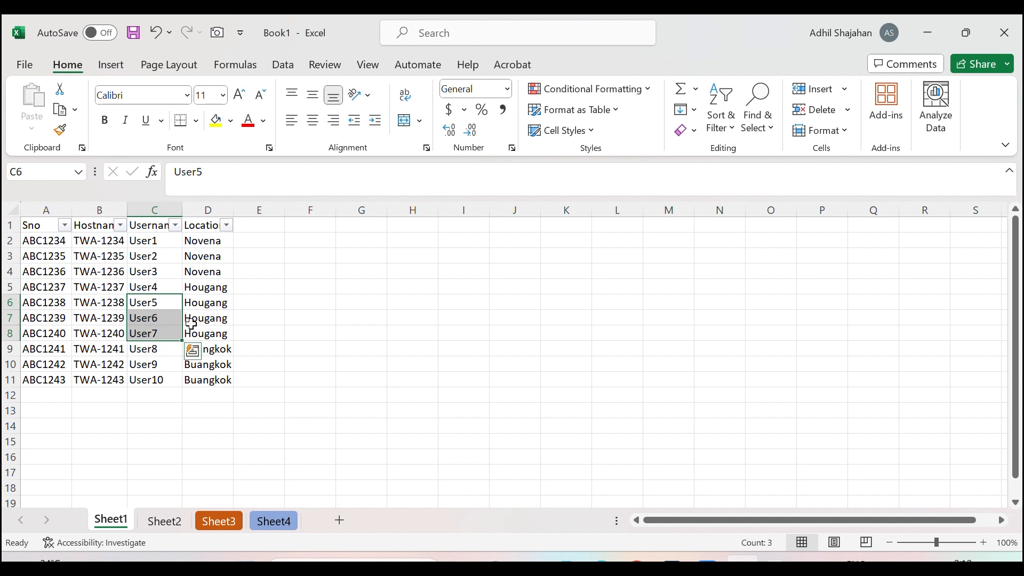
{"action": "left_click", "coordinate": [253, 124]}
{"action": "left_click", "coordinate": [399, 422]}
- Filter the Username column by red font color and clear that filter again
{"action": "left_click", "coordinate": [175, 225]}
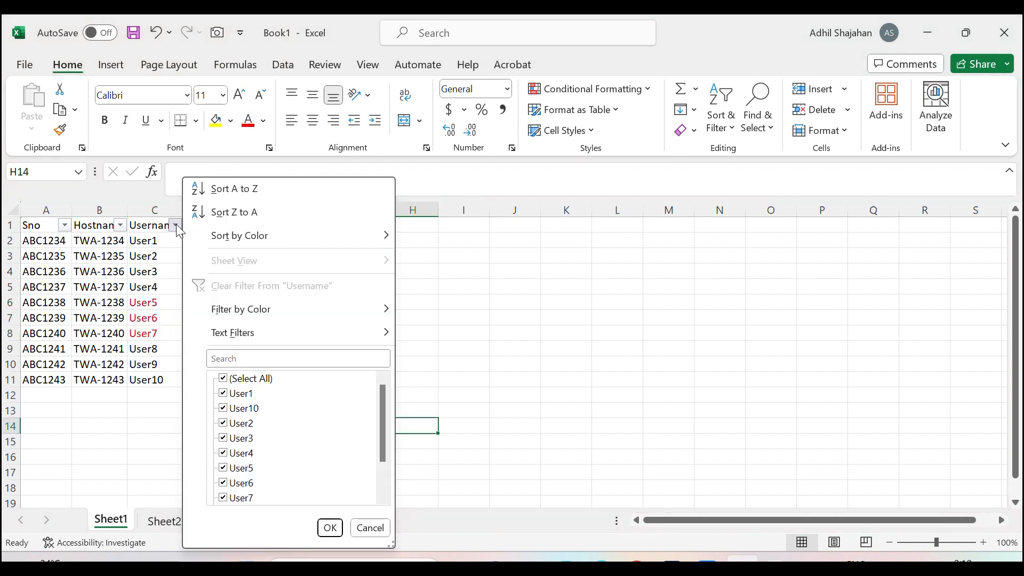
{"action": "mouse_move", "coordinate": [301, 307]}
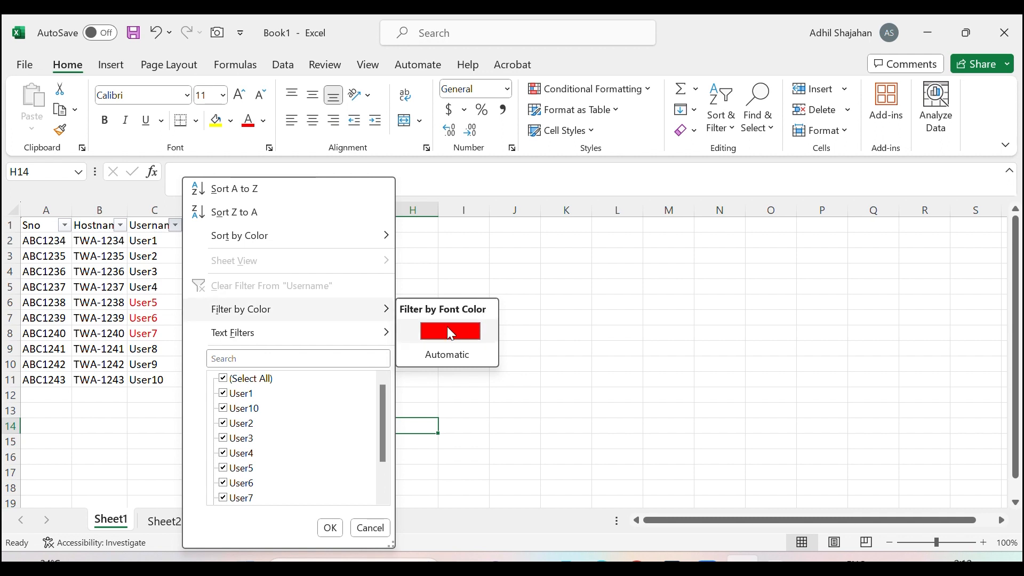
{"action": "left_click", "coordinate": [467, 336]}
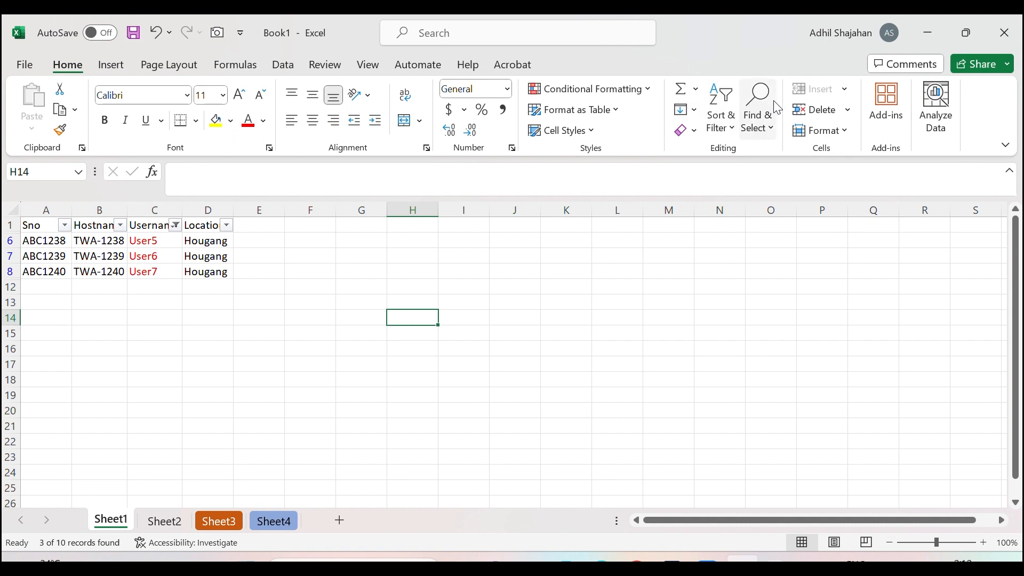
{"action": "left_click", "coordinate": [757, 107]}
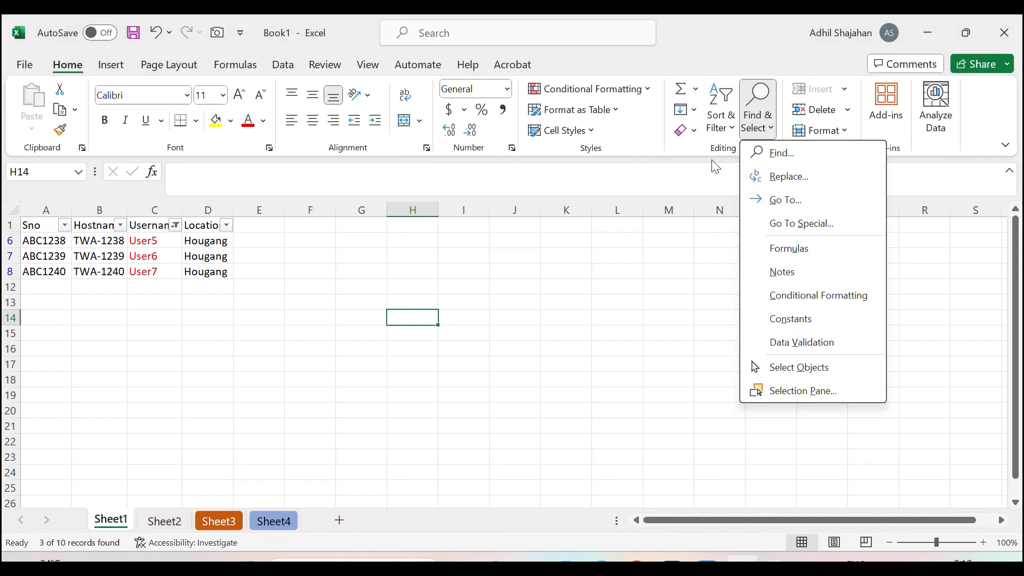
{"action": "left_click", "coordinate": [726, 128]}
{"action": "left_click", "coordinate": [744, 249]}
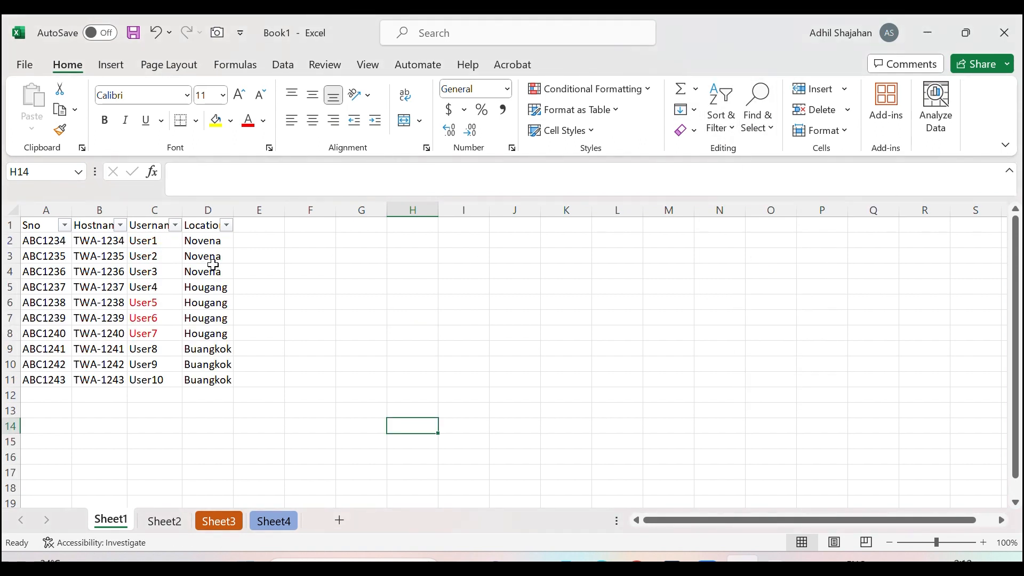
- Apply a yellow fill to User8 to User10 in cells C9:C11
{"action": "left_click_drag", "start_coordinate": [155, 347], "coordinate": [154, 378]}
{"action": "left_click", "coordinate": [215, 122]}
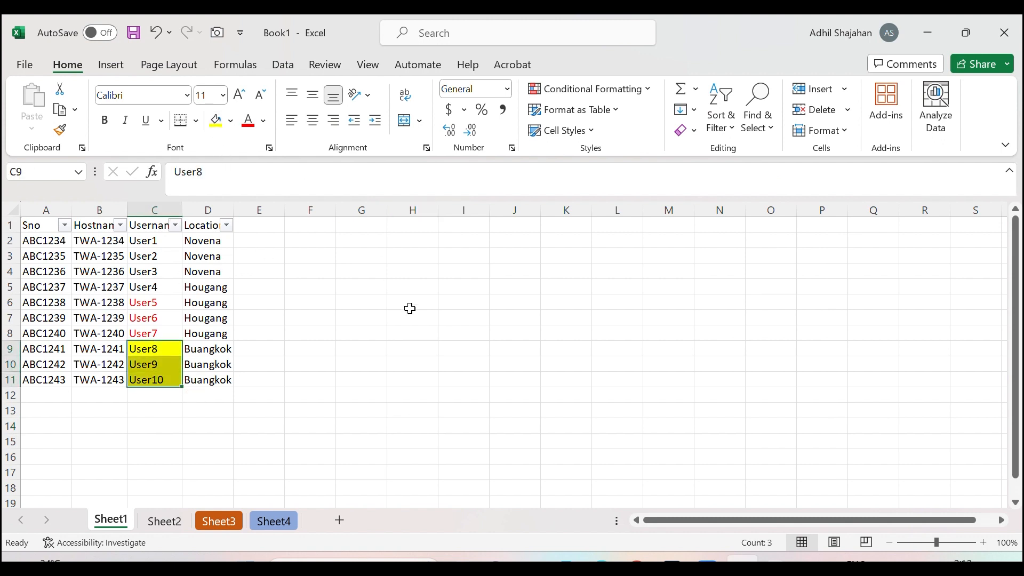
{"action": "left_click", "coordinate": [416, 333]}
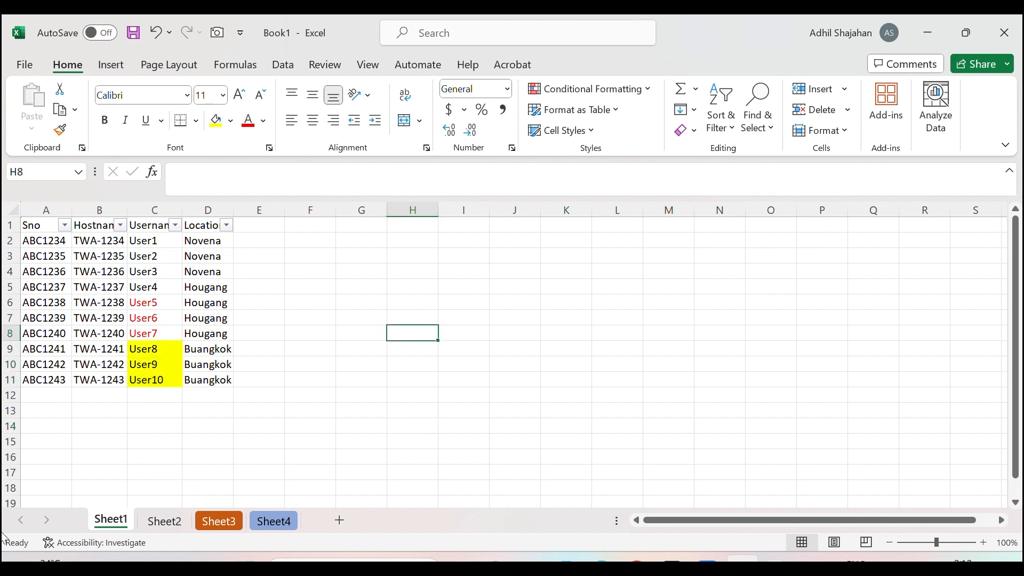
- Filter the Username column by yellow cell color and clear that filter again
{"action": "left_click", "coordinate": [175, 225]}
{"action": "mouse_move", "coordinate": [344, 319]}
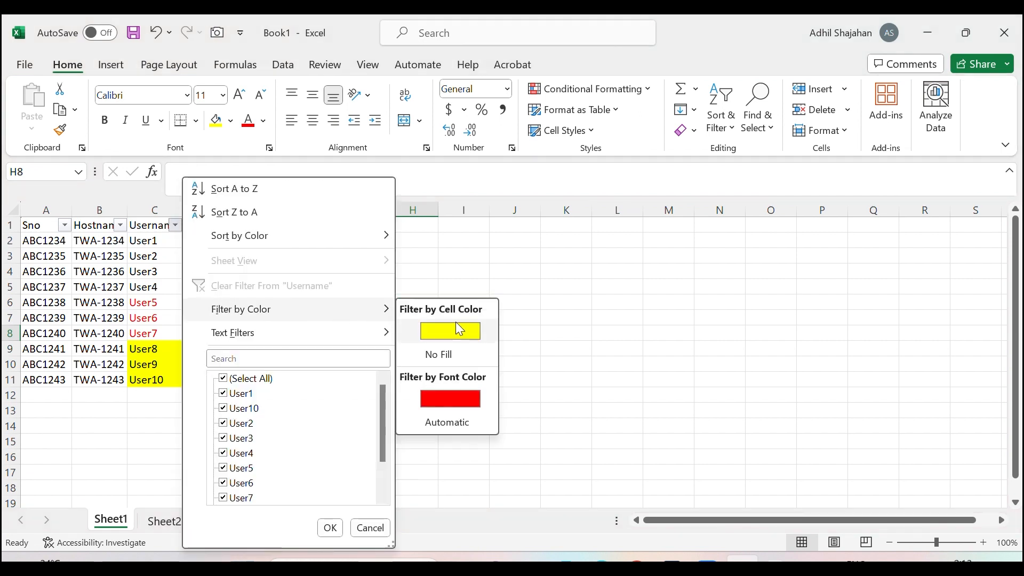
{"action": "left_click", "coordinate": [451, 332]}
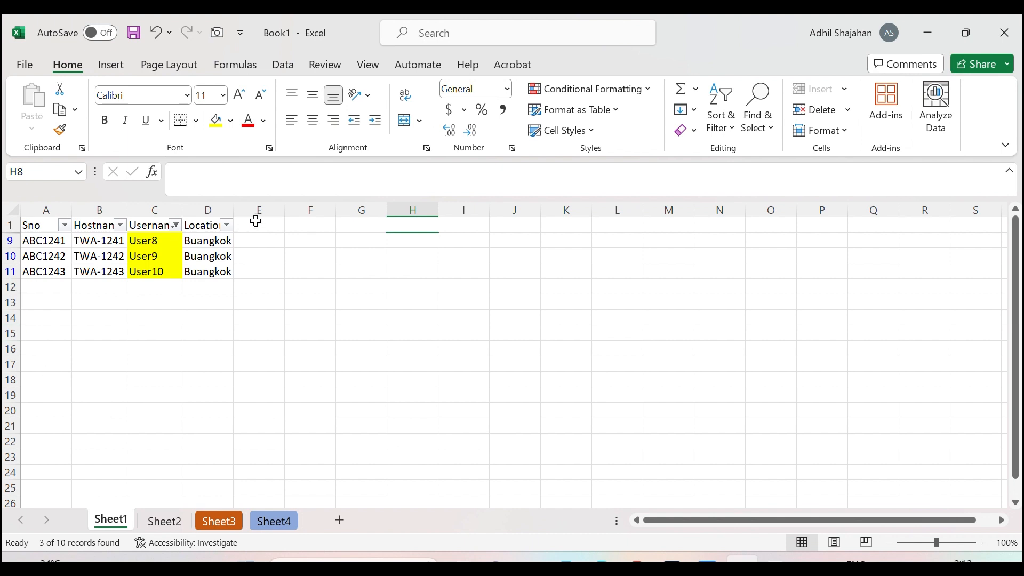
{"action": "left_click", "coordinate": [175, 225]}
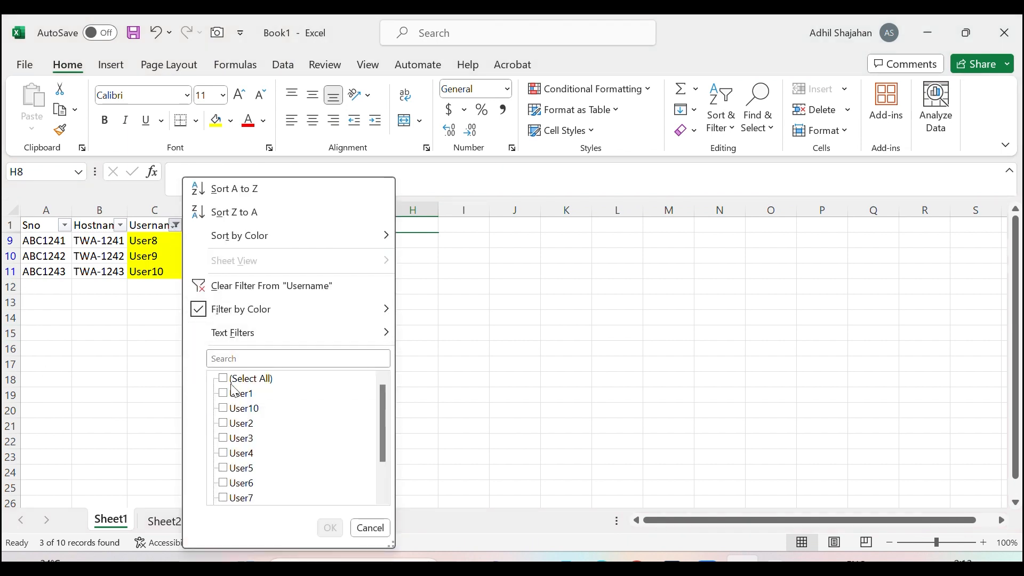
{"action": "mouse_move", "coordinate": [254, 315]}
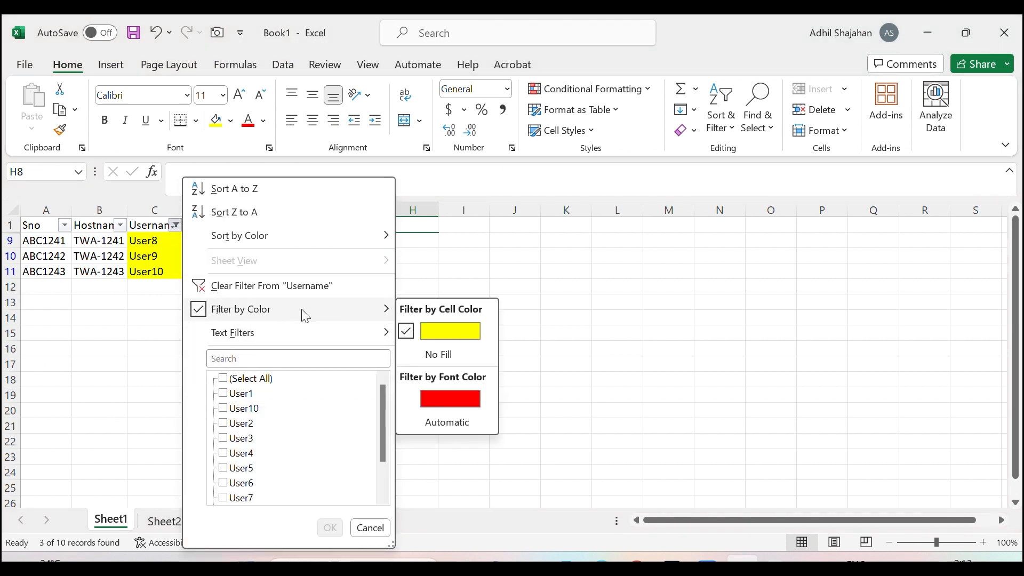
{"action": "left_click", "coordinate": [279, 288]}
{"action": "left_click", "coordinate": [139, 425]}
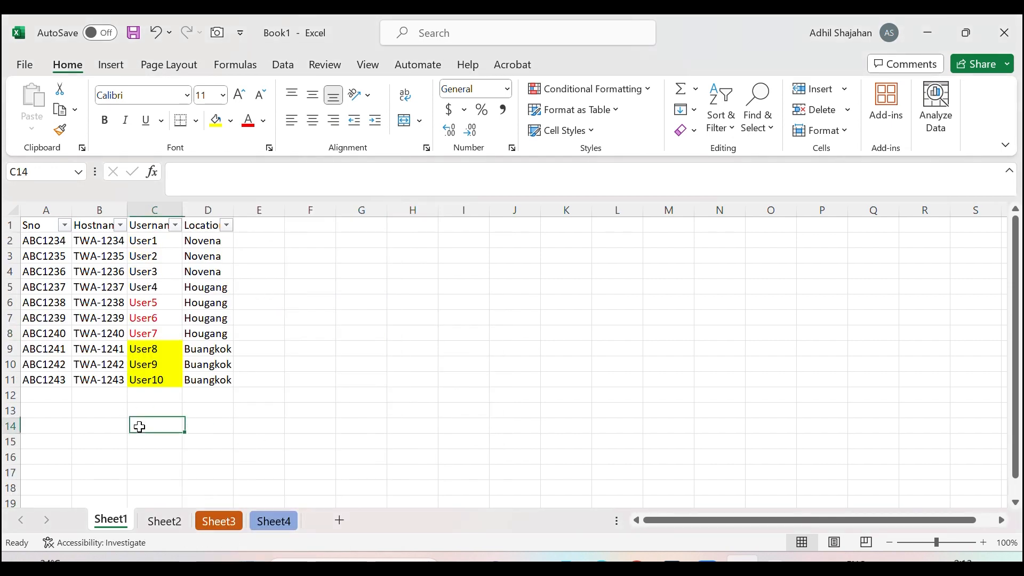
- Filter the Username column by searching its values for 6
{"action": "left_click", "coordinate": [175, 225]}
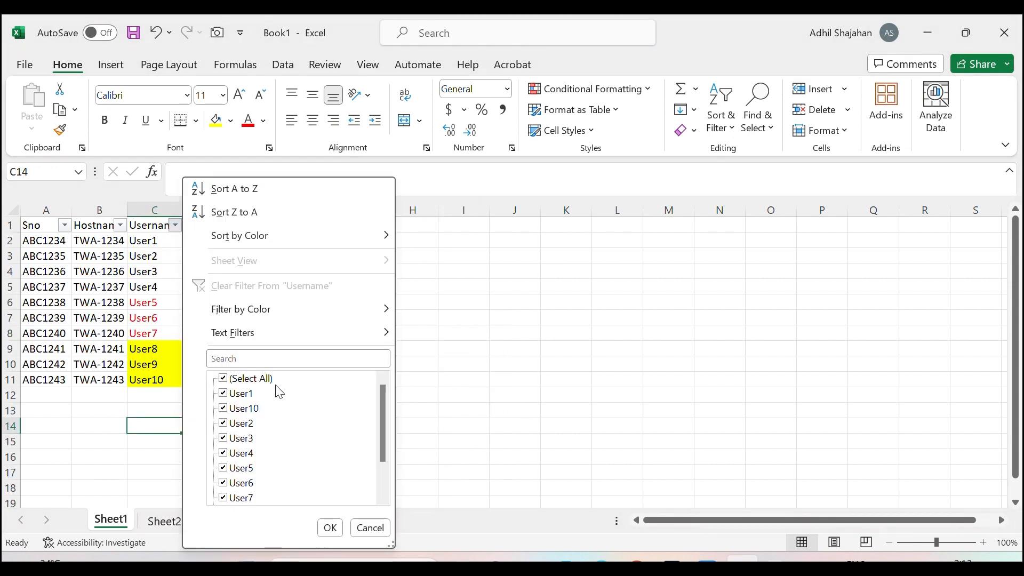
{"action": "left_click", "coordinate": [250, 359]}
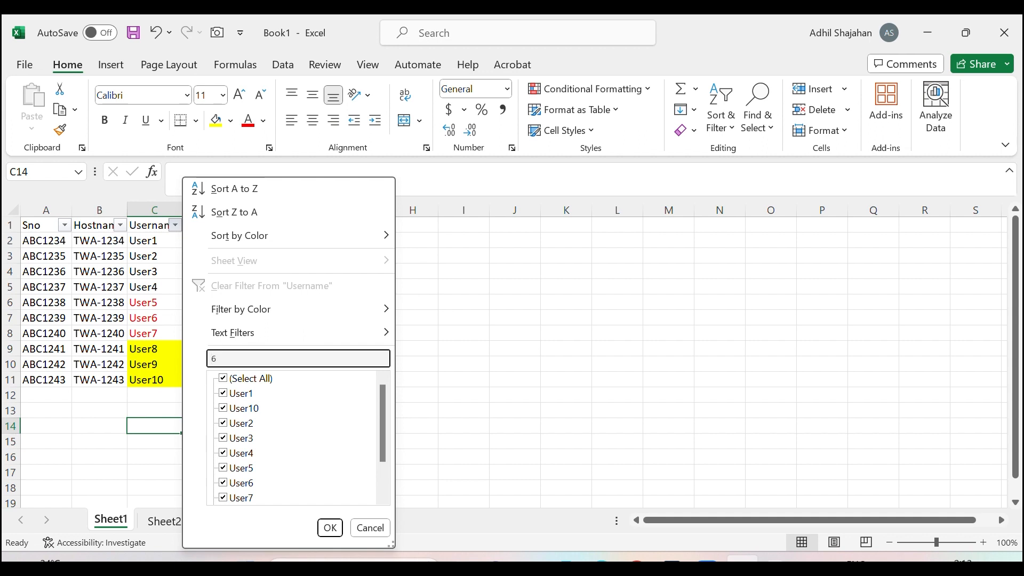
{"action": "left_click", "coordinate": [330, 527]}
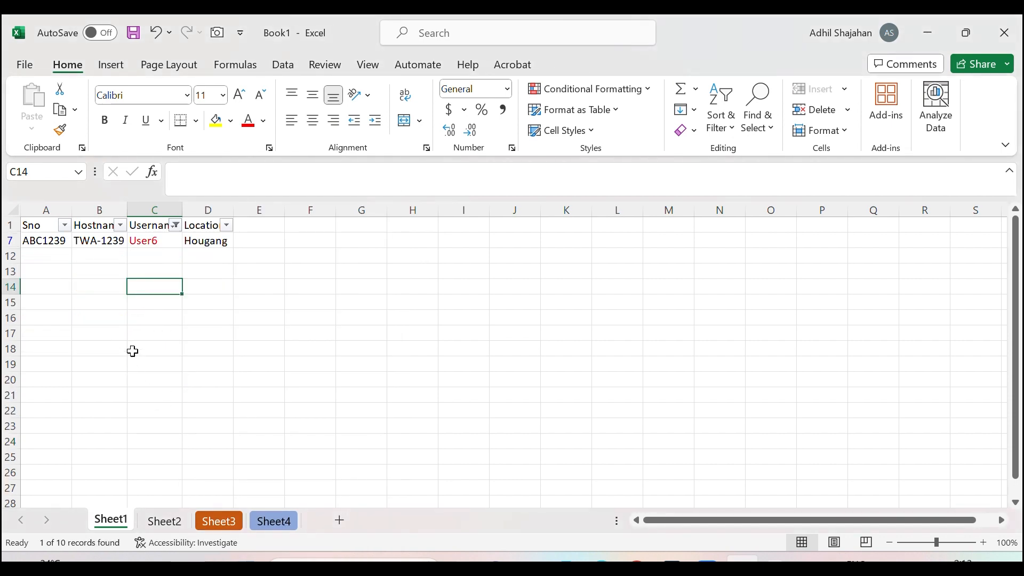
- Replace the Username filter with one that searches for 7, and select the User7 cell
{"action": "left_click", "coordinate": [176, 225]}
{"action": "left_click", "coordinate": [264, 360]}
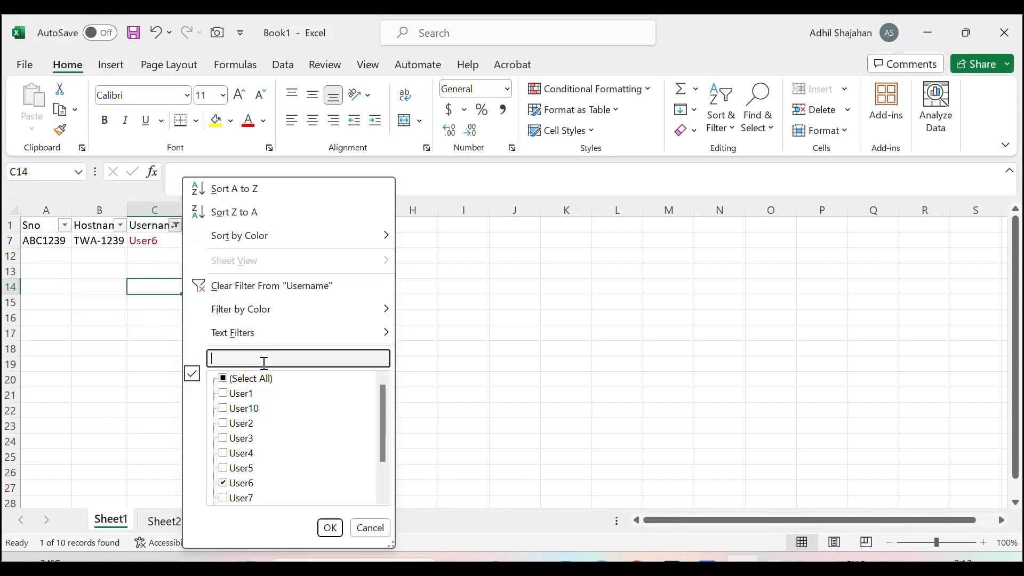
{"action": "type", "text": "7"}
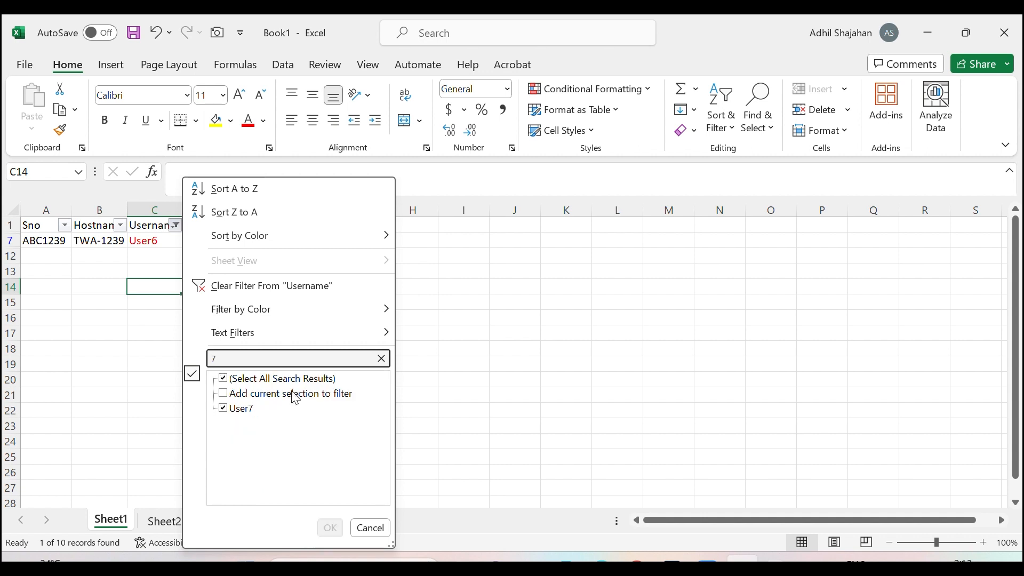
{"action": "left_click", "coordinate": [335, 531]}
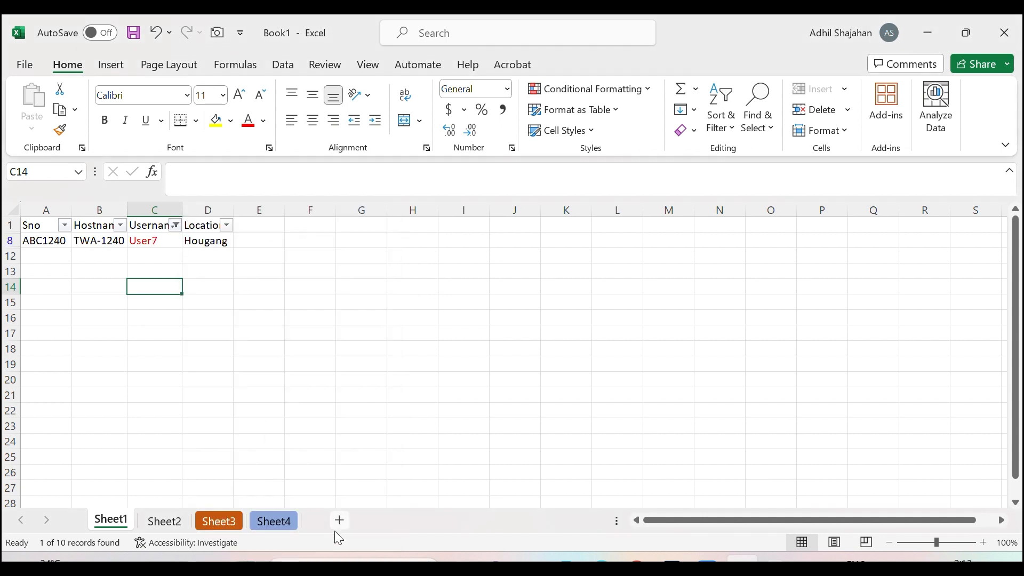
{"action": "left_click", "coordinate": [166, 240]}
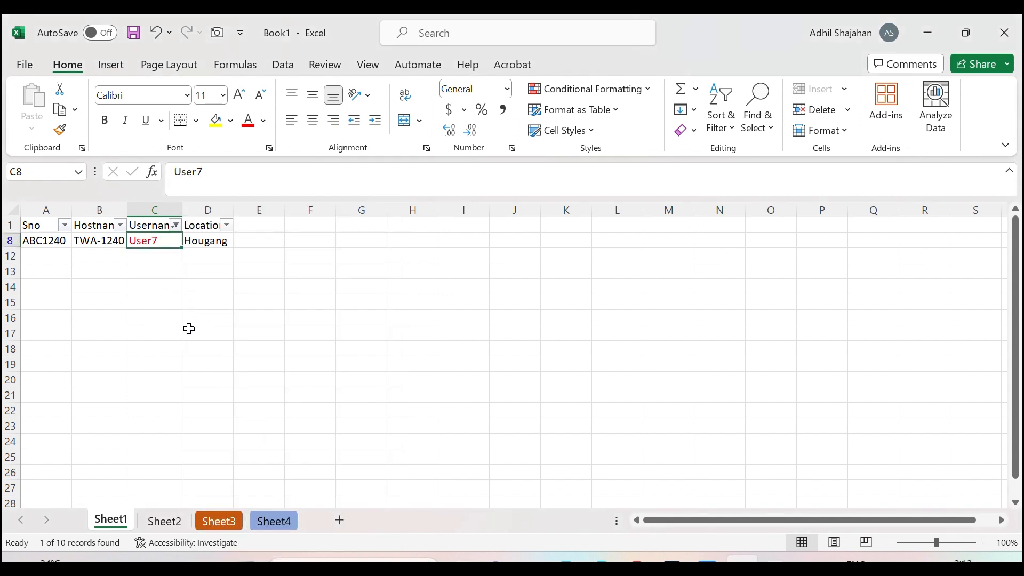
- Search the Username filter for 6 and add the matching User6 to the current User7 filter selection
{"action": "left_click", "coordinate": [175, 225]}
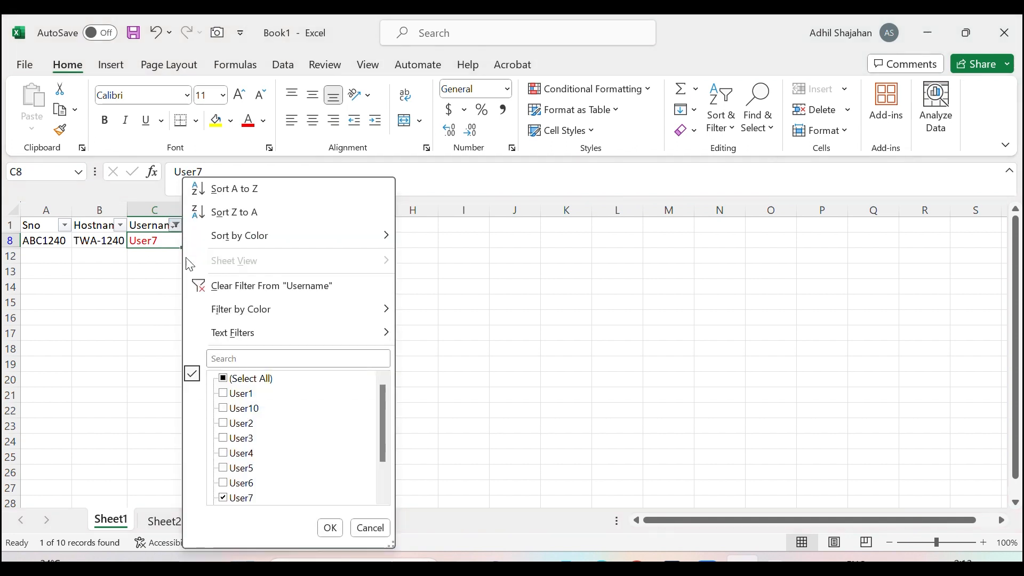
{"action": "left_click", "coordinate": [293, 361]}
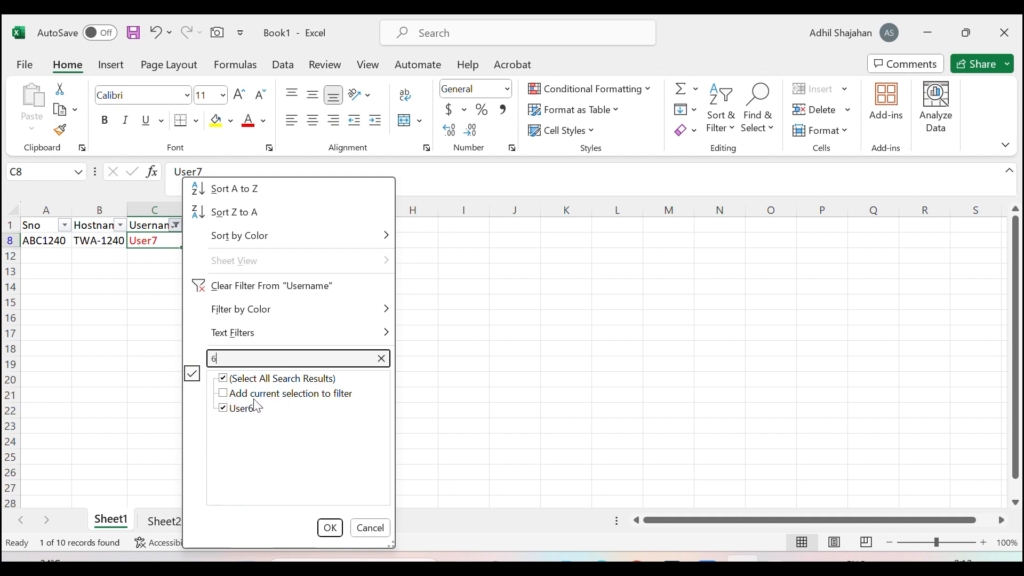
{"action": "left_click", "coordinate": [331, 528]}
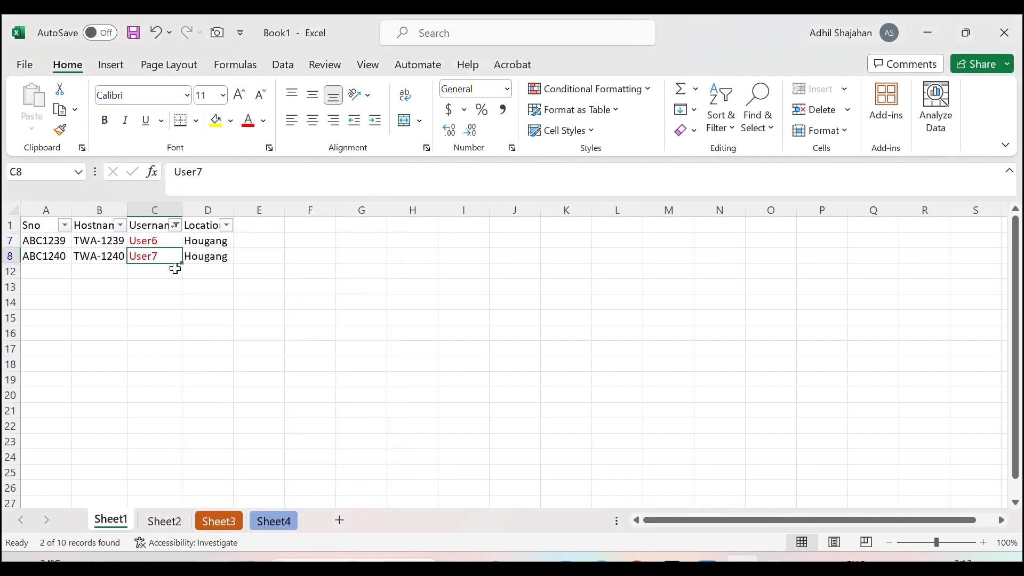
{"action": "left_click", "coordinate": [176, 227]}
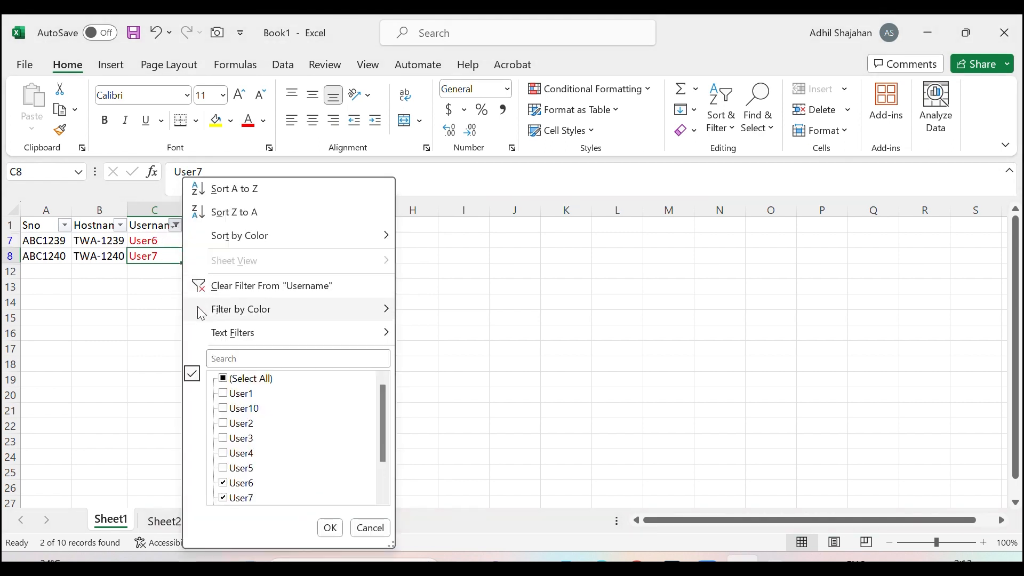
{"action": "left_click", "coordinate": [147, 304]}
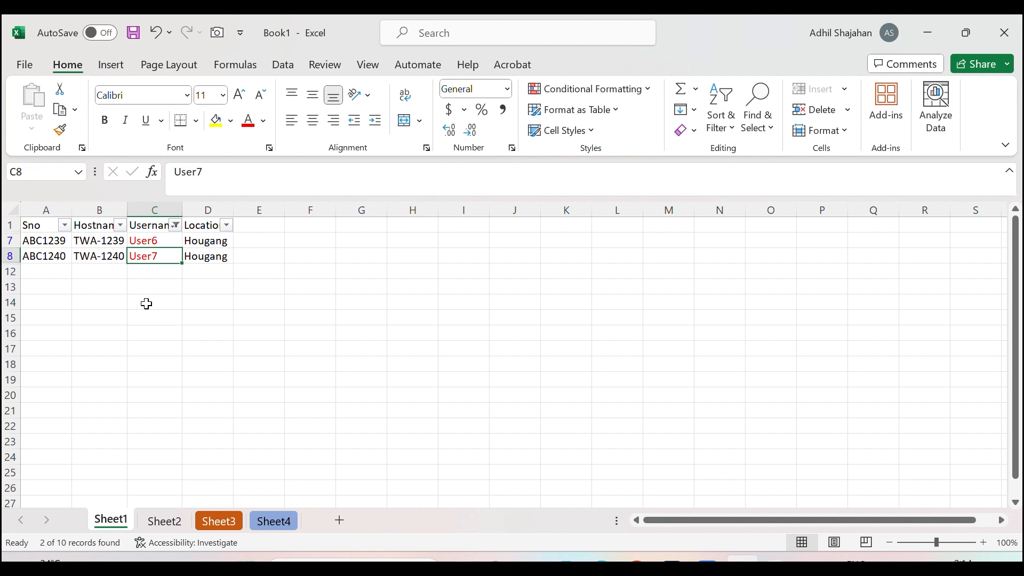
- Clear the filter from the table after looking at the Username column's text filter options
{"action": "left_click", "coordinate": [176, 226]}
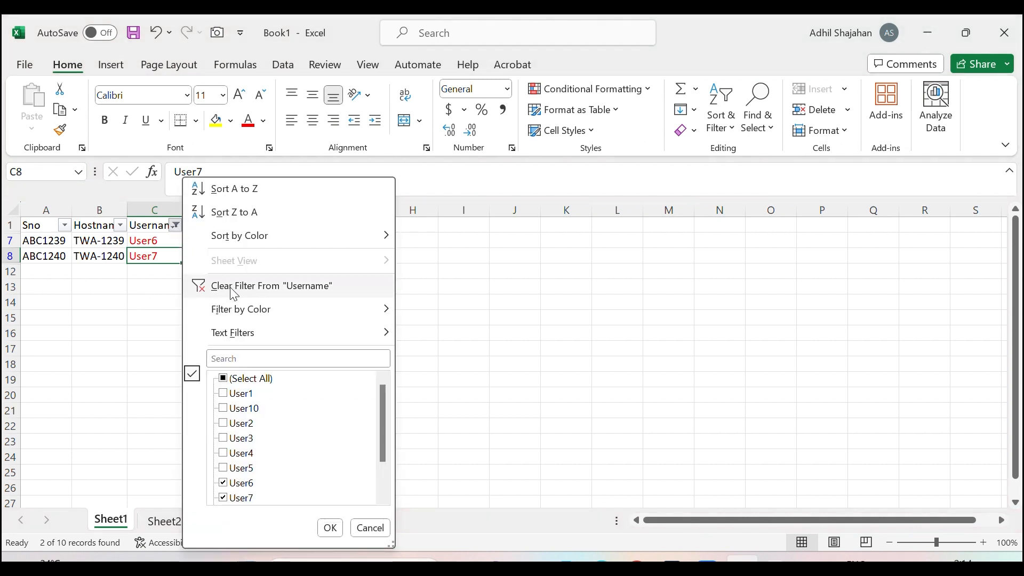
{"action": "mouse_move", "coordinate": [278, 334]}
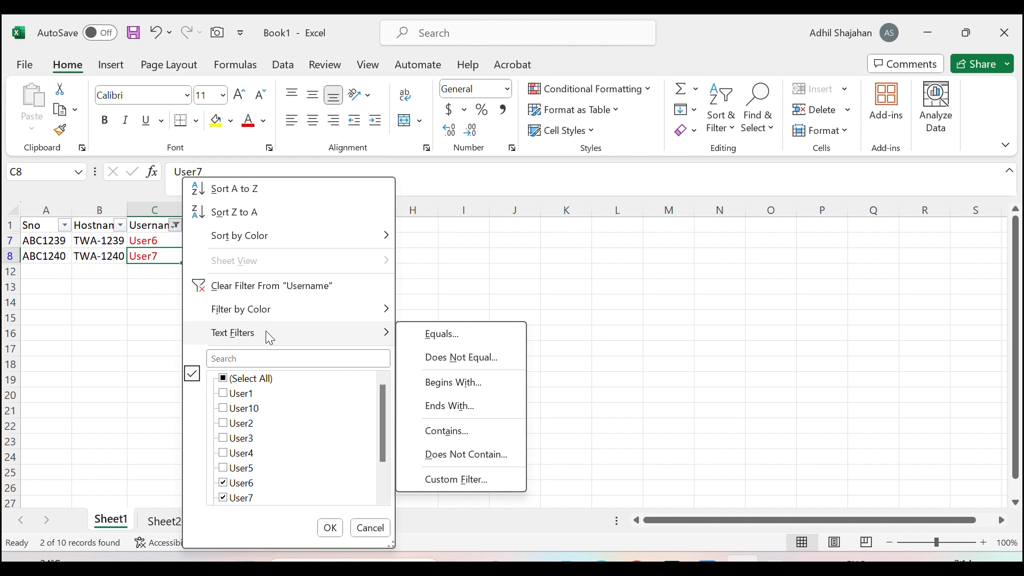
{"action": "left_click", "coordinate": [57, 373]}
{"action": "left_click", "coordinate": [721, 122]}
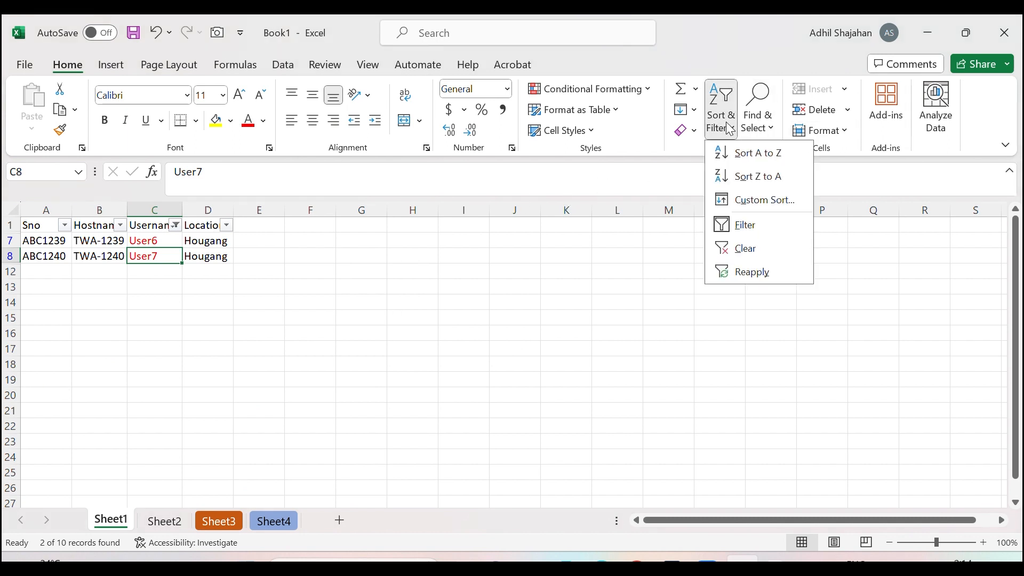
{"action": "left_click", "coordinate": [747, 247]}
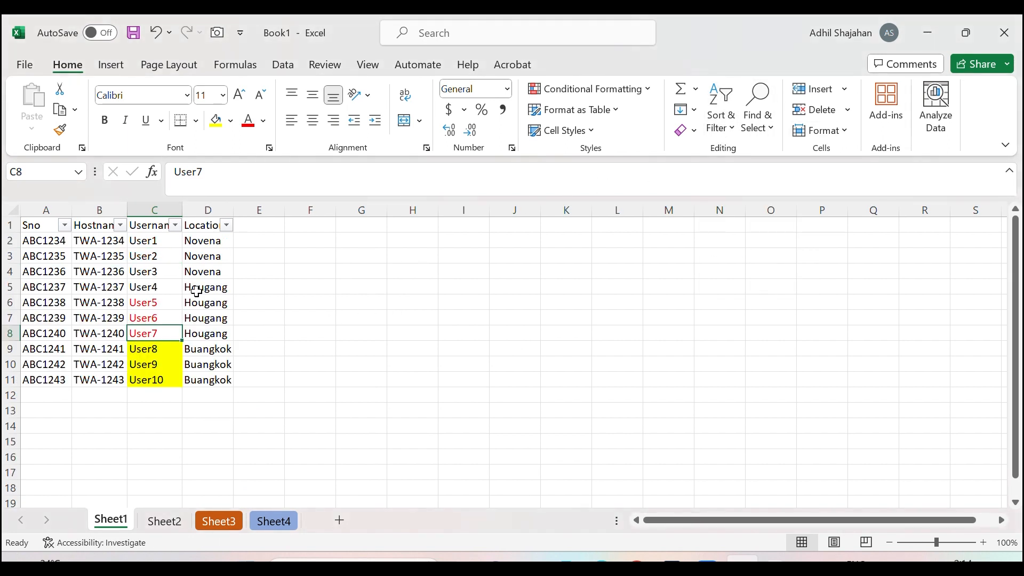
{"action": "left_click", "coordinate": [173, 224]}
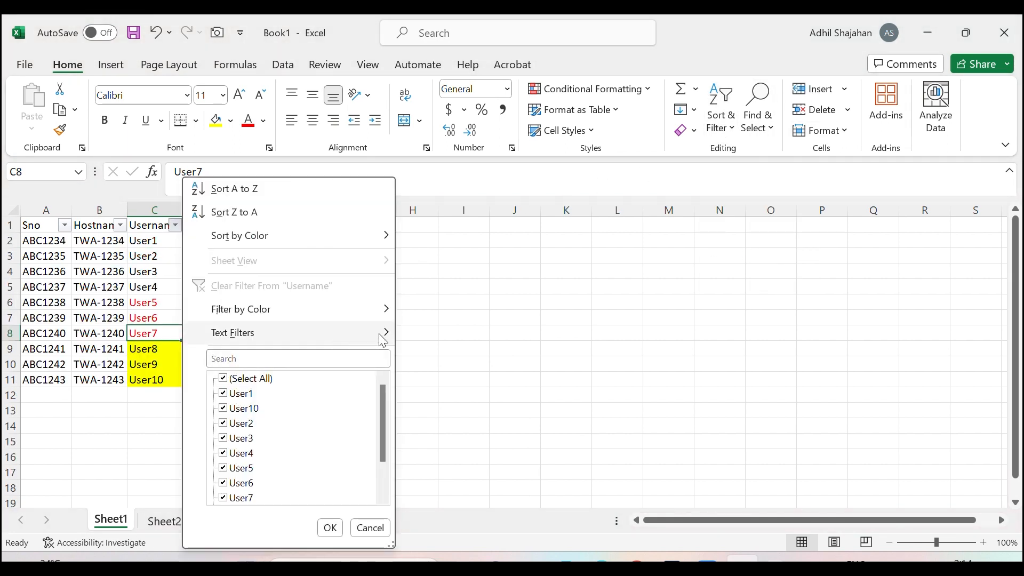
{"action": "mouse_move", "coordinate": [372, 338]}
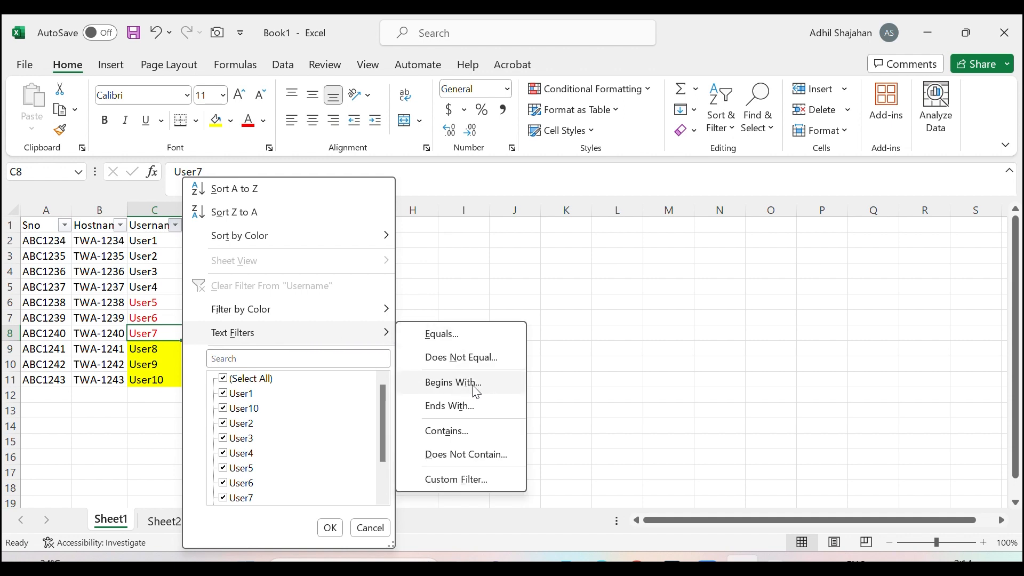
{"action": "left_click", "coordinate": [150, 441]}
{"action": "left_click", "coordinate": [157, 397]}
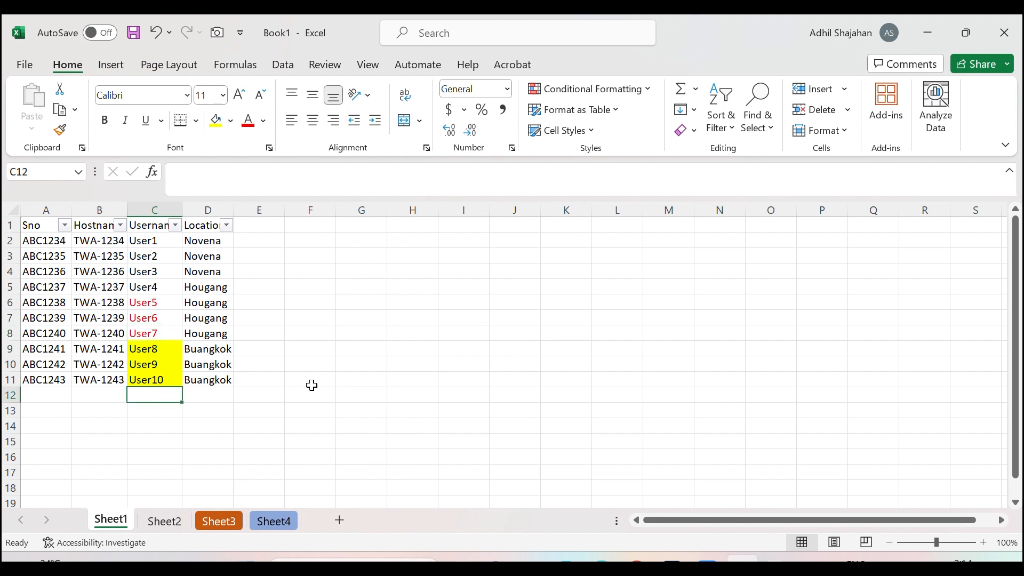
{"action": "left_click", "coordinate": [312, 385]}
{"action": "type", "text": "Co"}
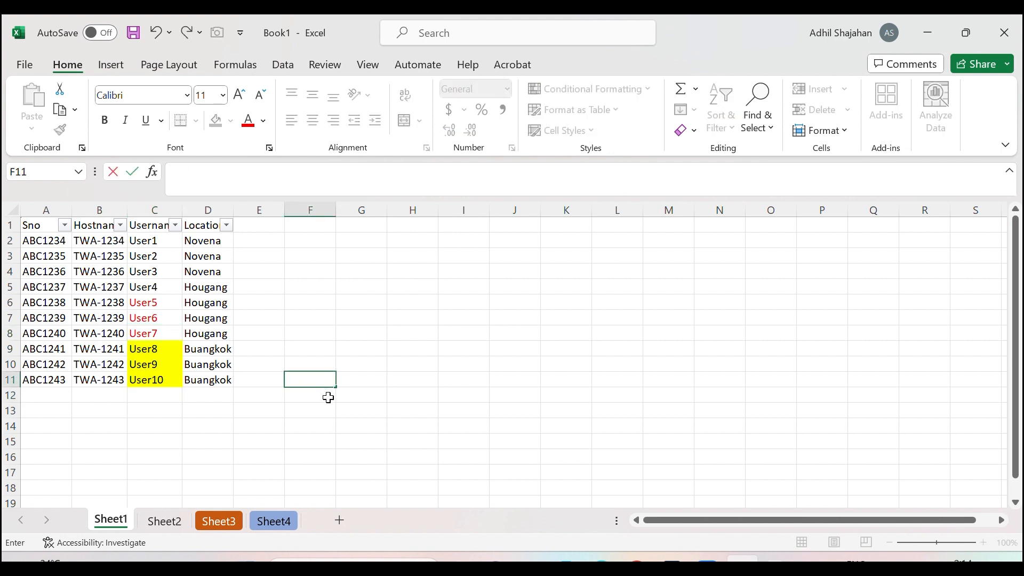
- Enter Com1 in C12 below the usernames and autofill the series down to Com7 in C18
{"action": "left_click", "coordinate": [168, 398]}
{"action": "type", "text": "Com"}
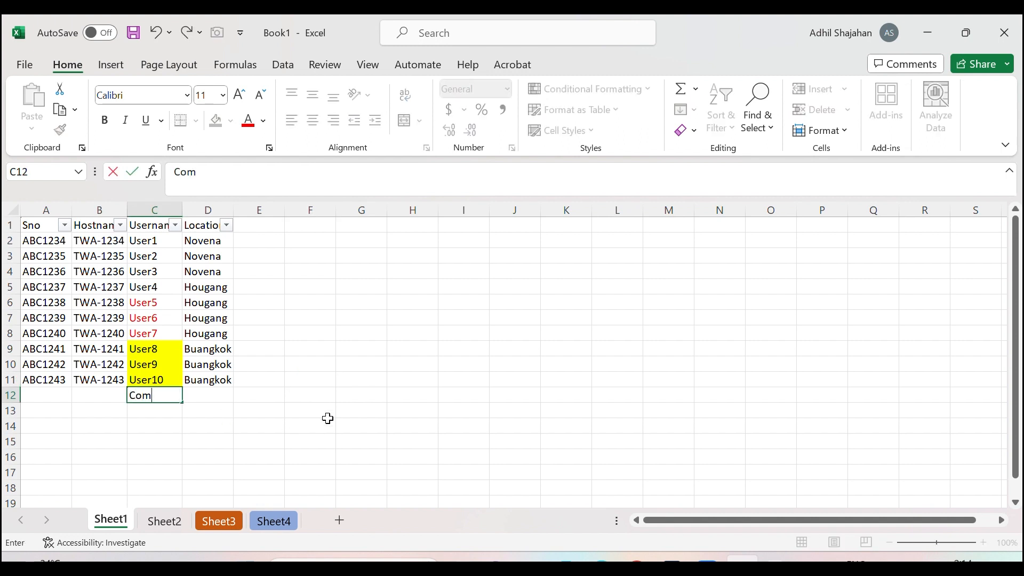
{"action": "left_click", "coordinate": [311, 333]}
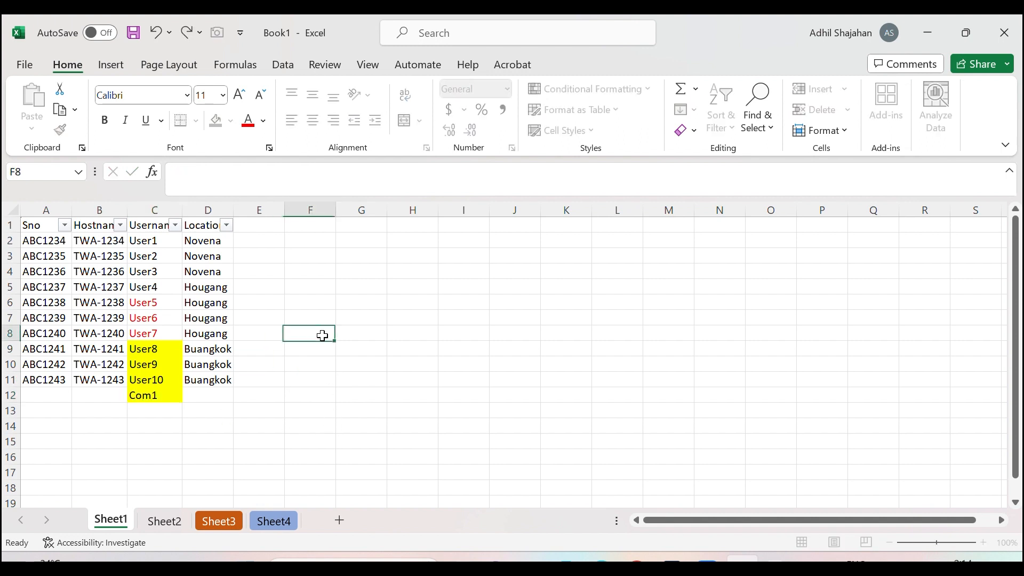
{"action": "scroll", "coordinate": [314, 331], "scroll_direction": "down", "scroll_amount": 6}
{"action": "scroll", "coordinate": [293, 325], "scroll_direction": "up", "scroll_amount": 5}
{"action": "left_click", "coordinate": [149, 344]}
{"action": "left_click_drag", "start_coordinate": [182, 356], "coordinate": [182, 444]}
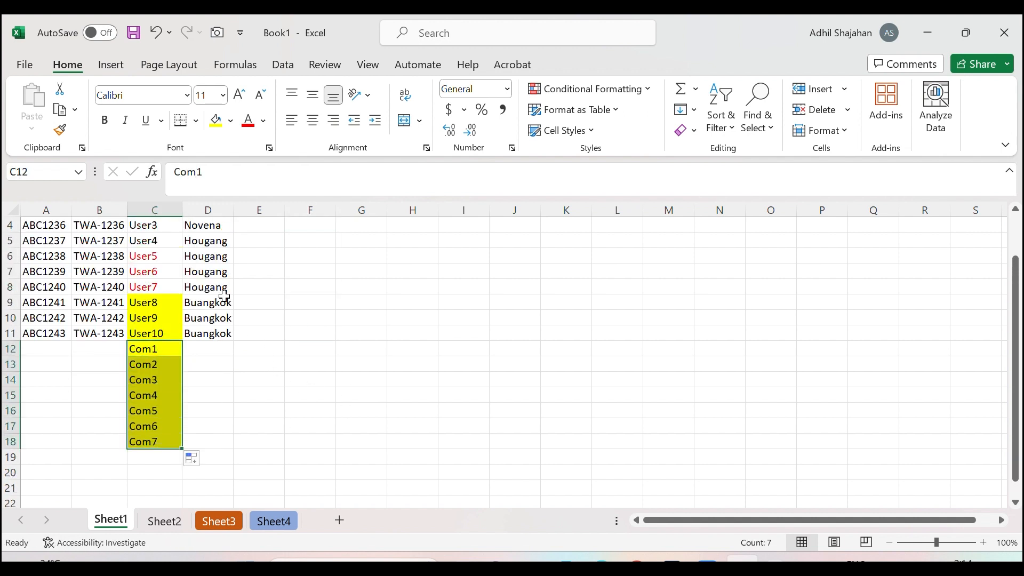
- Remove the yellow fill from the Com entries in C12:C18
{"action": "left_click", "coordinate": [231, 121]}
{"action": "left_click", "coordinate": [260, 298]}
{"action": "left_click", "coordinate": [315, 350]}
{"action": "left_click", "coordinate": [253, 380]}
{"action": "scroll", "coordinate": [224, 376], "scroll_direction": "up", "scroll_amount": 1}
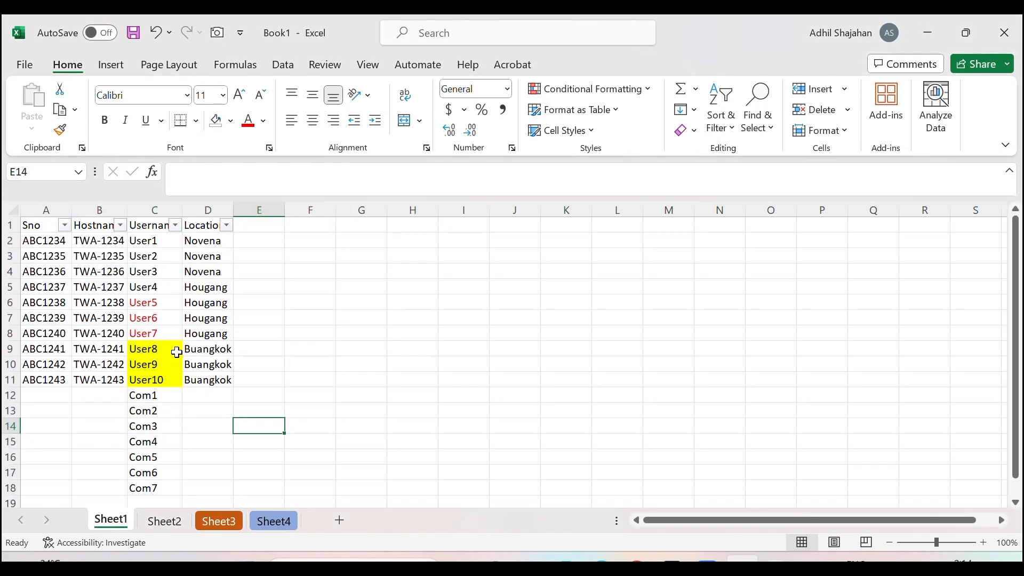
- Filter the Username column with a Begins With text filter for U
{"action": "left_click", "coordinate": [175, 225]}
{"action": "mouse_move", "coordinate": [281, 332]}
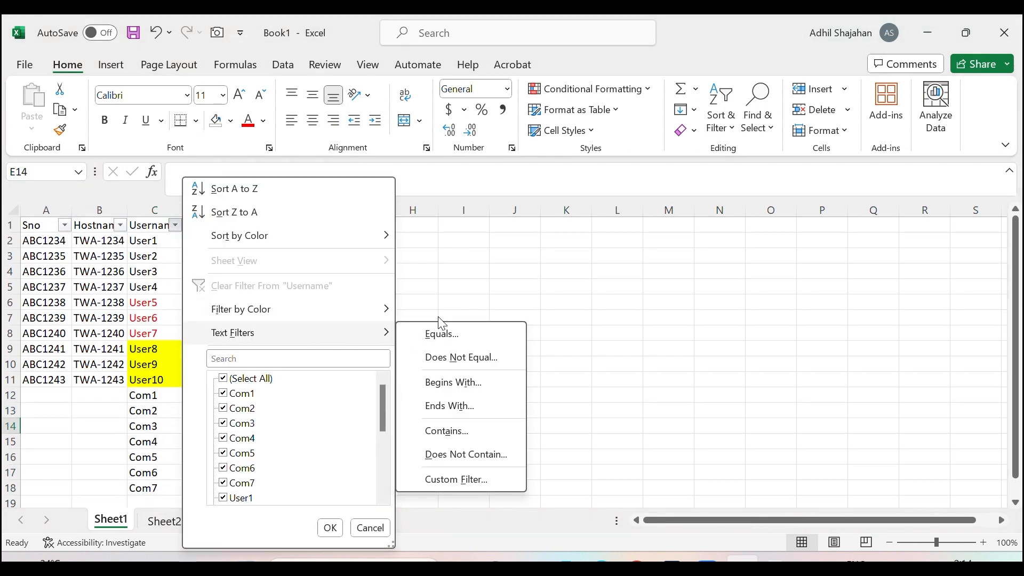
{"action": "left_click", "coordinate": [473, 382]}
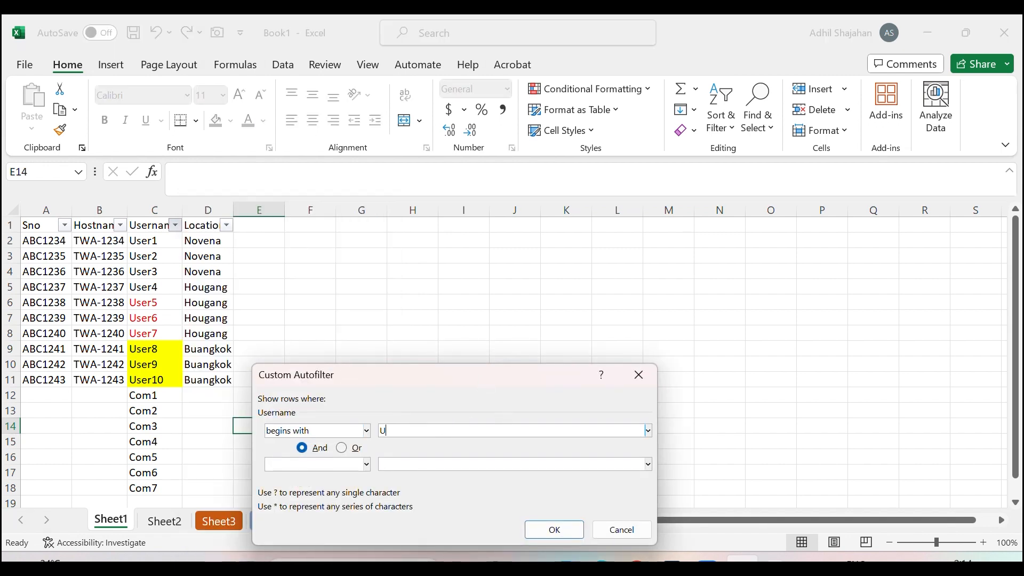
{"action": "left_click", "coordinate": [558, 529]}
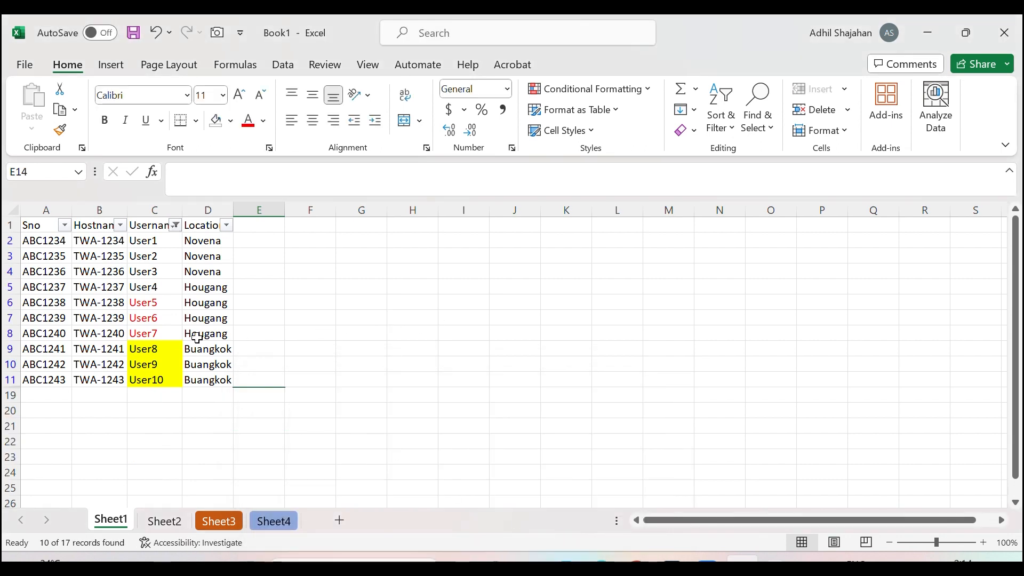
- Clear the begins-with filter from the Username column
{"action": "left_click", "coordinate": [176, 225]}
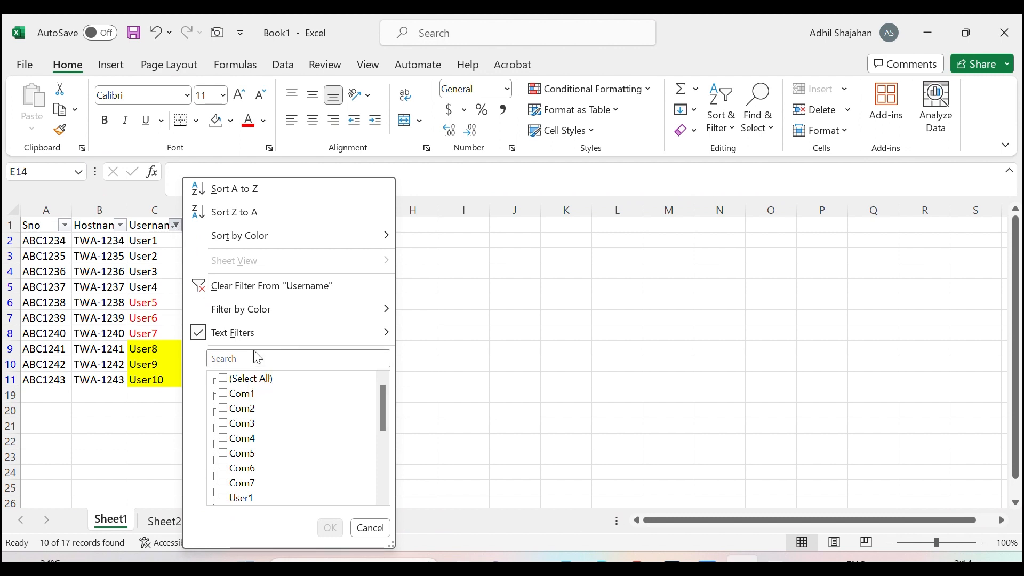
{"action": "left_click", "coordinate": [157, 429]}
{"action": "left_click", "coordinate": [176, 225]}
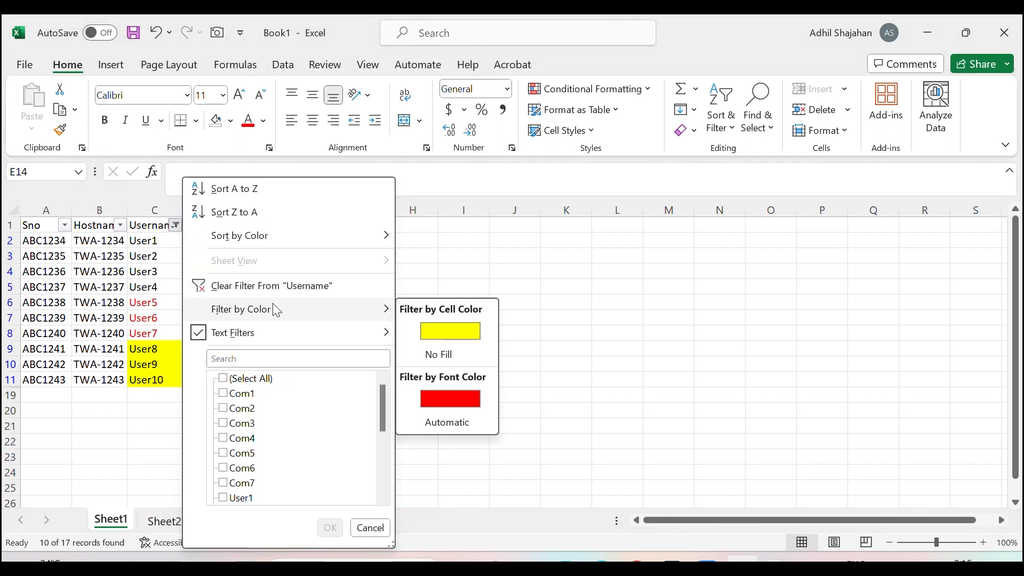
{"action": "left_click", "coordinate": [274, 288]}
- Enter Kiosk1 in C19 below the Com entries and autofill the series down to Kiosk5 in C23
{"action": "scroll", "coordinate": [213, 425], "scroll_direction": "down", "scroll_amount": 5}
{"action": "left_click", "coordinate": [170, 275]}
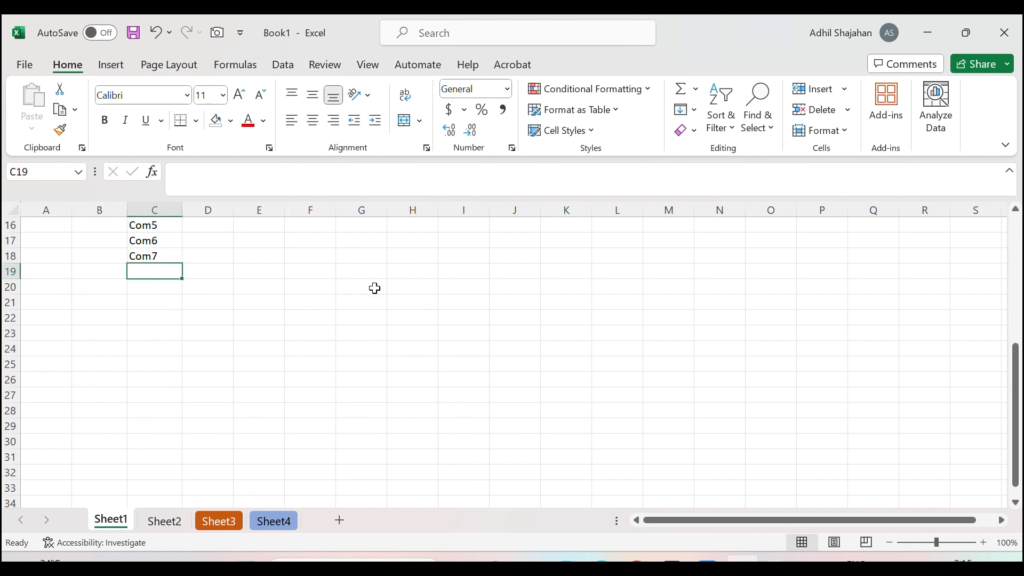
{"action": "type", "text": "Kiosk1"}
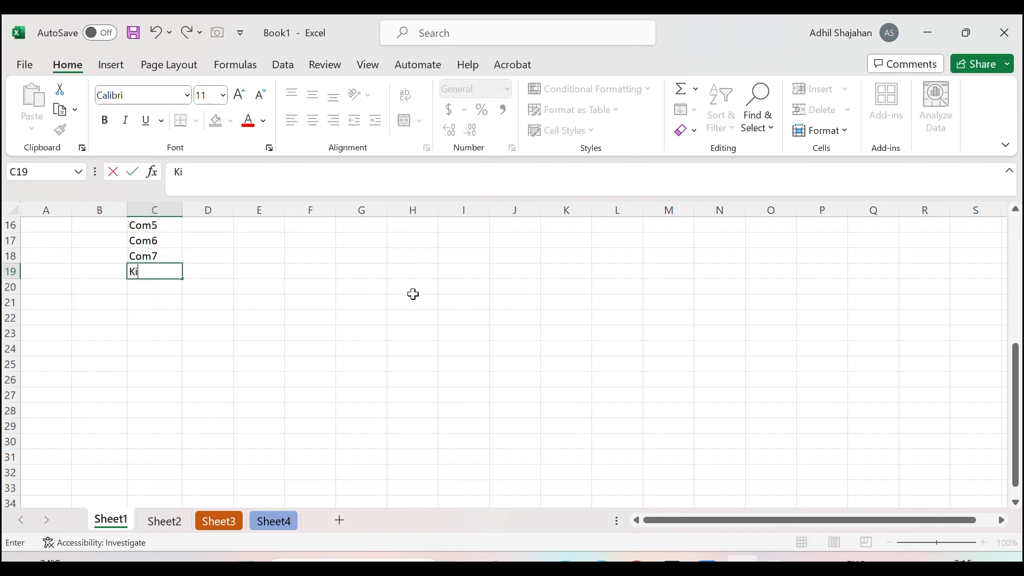
{"action": "left_click", "coordinate": [283, 337]}
{"action": "left_click", "coordinate": [171, 273]}
{"action": "left_click_drag", "start_coordinate": [182, 278], "coordinate": [179, 336]}
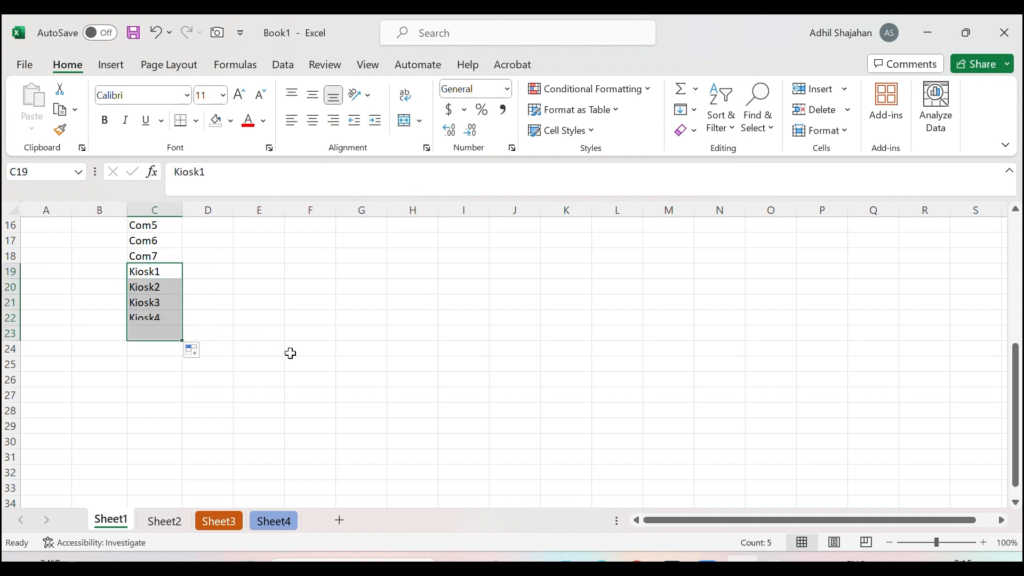
- Set up a custom text filter on the Username column for values that begin with k
{"action": "scroll", "coordinate": [183, 379], "scroll_direction": "up", "scroll_amount": 5}
{"action": "left_click", "coordinate": [176, 226]}
{"action": "mouse_move", "coordinate": [318, 336]}
{"action": "left_click", "coordinate": [461, 381]}
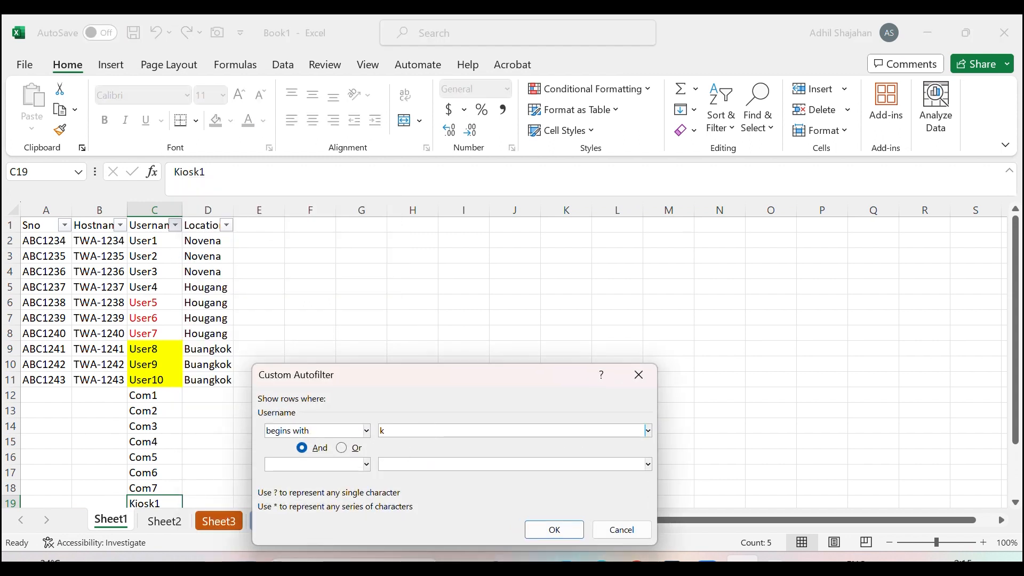
- Add a second And condition, does not equal c, to the custom Username filter and apply it
{"action": "left_click", "coordinate": [368, 465]}
{"action": "left_click", "coordinate": [368, 465]}
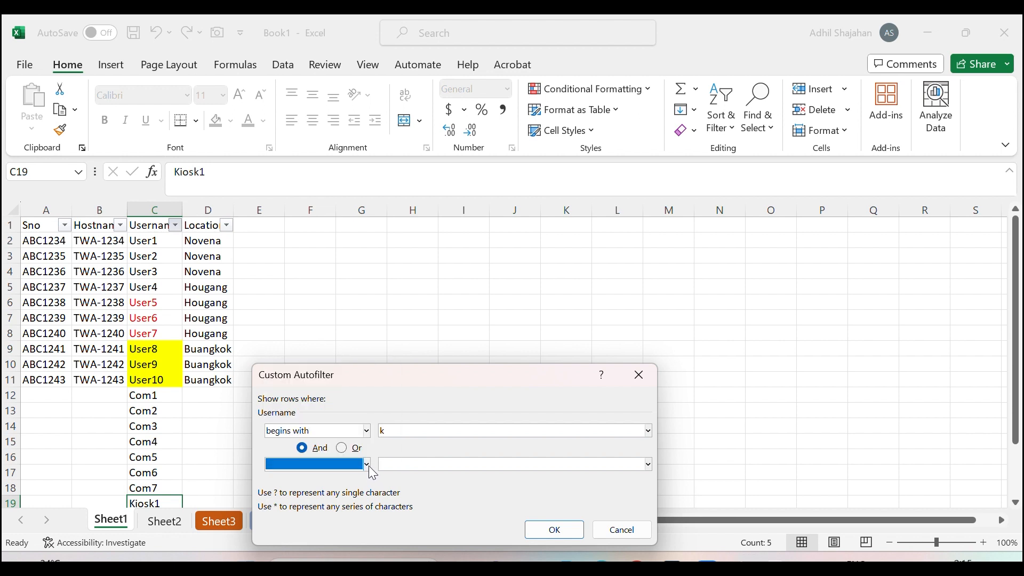
{"action": "left_click", "coordinate": [368, 465]}
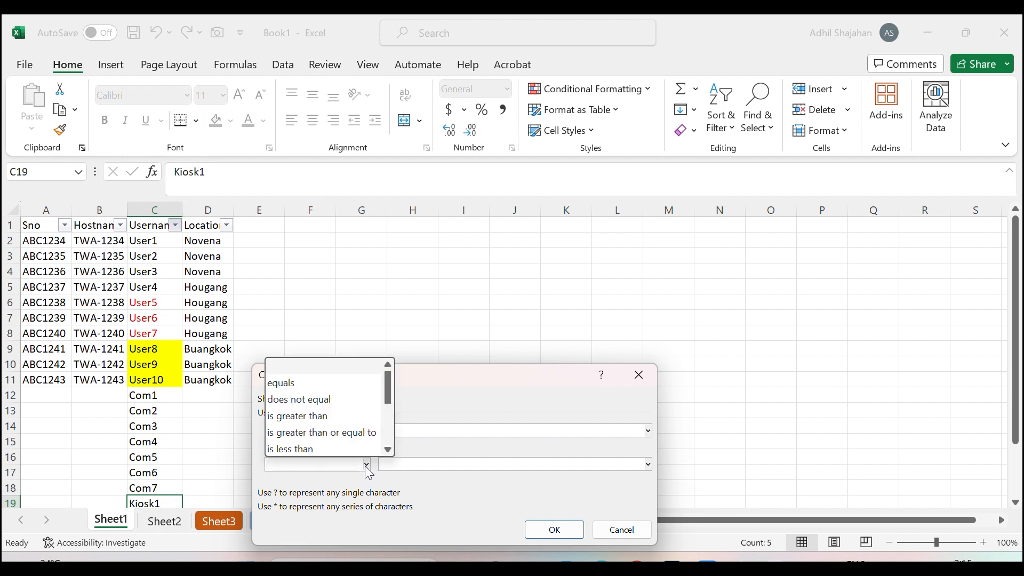
{"action": "scroll", "coordinate": [366, 465], "scroll_direction": "down", "scroll_amount": 3}
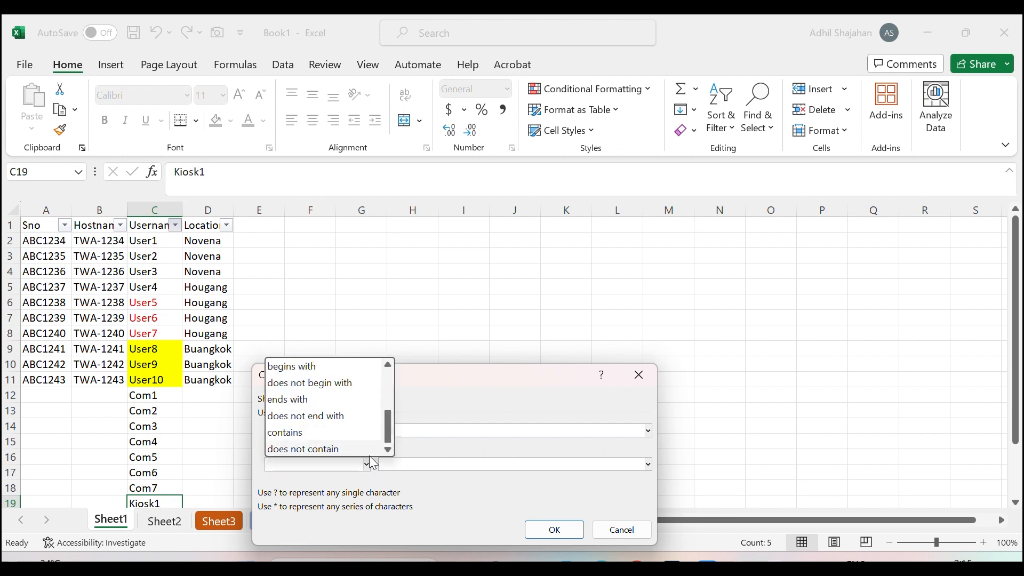
{"action": "left_click", "coordinate": [451, 493]}
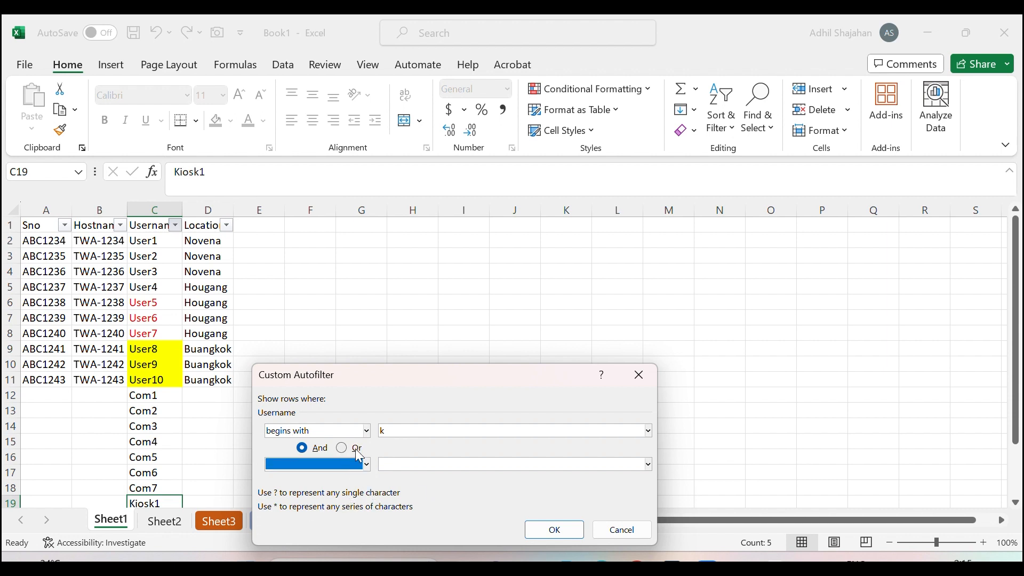
{"action": "left_click", "coordinate": [366, 464]}
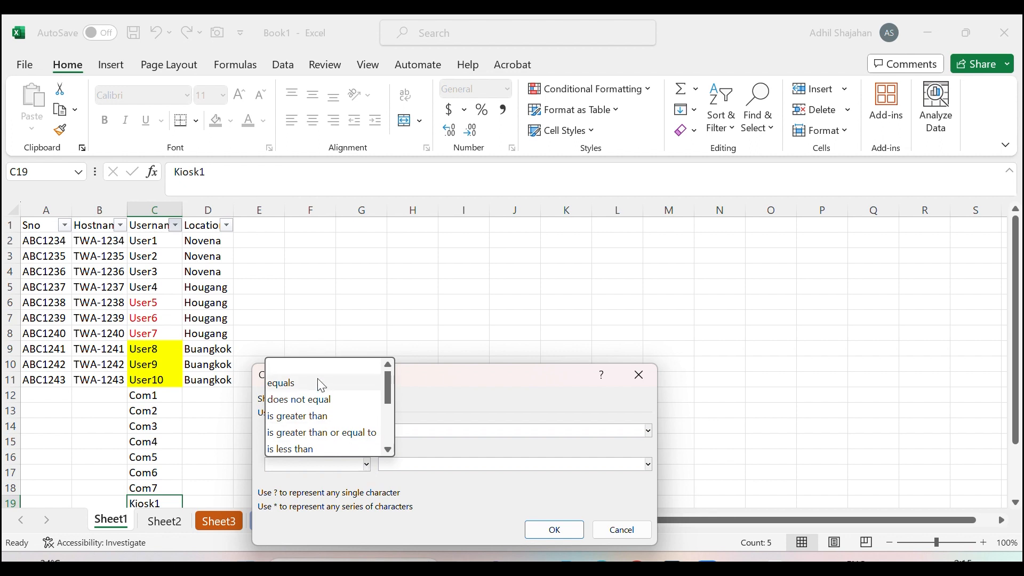
{"action": "left_click", "coordinate": [319, 400]}
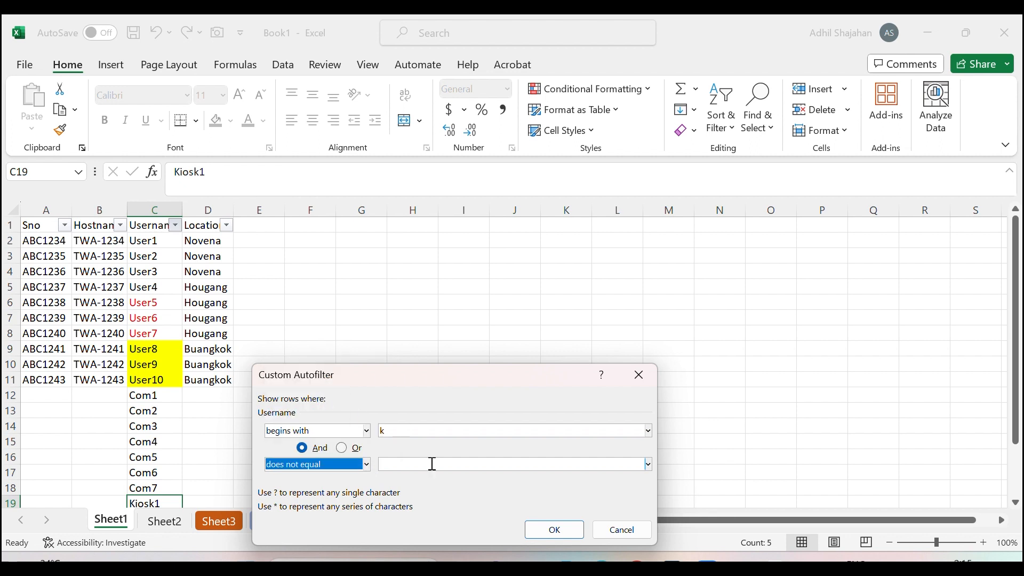
{"action": "left_click", "coordinate": [432, 464]}
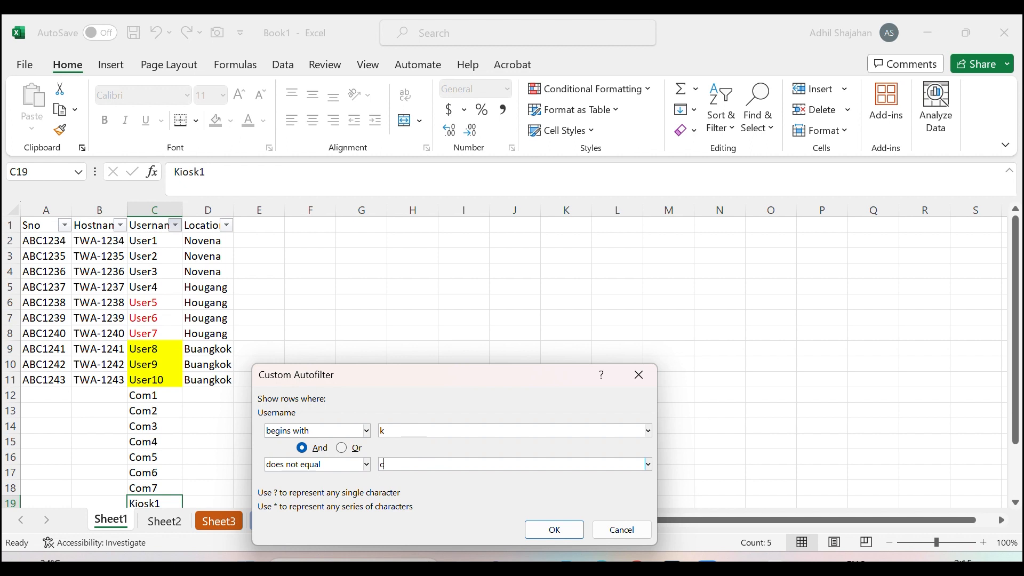
{"action": "left_click", "coordinate": [553, 529]}
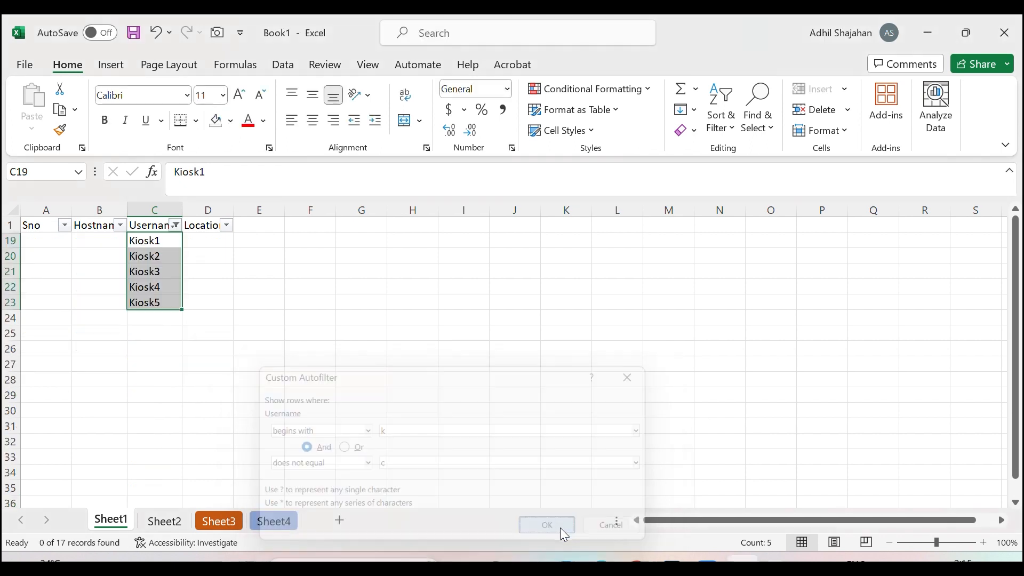
{"action": "left_click", "coordinate": [301, 302]}
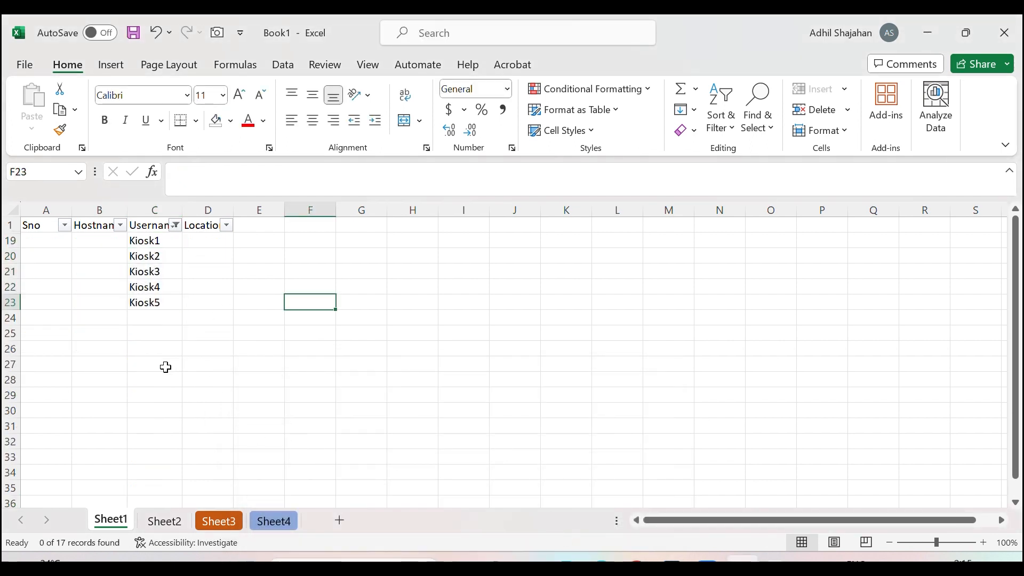
- Review the filtered Kiosk entries in the Username column and the text filter conditions available for it
{"action": "left_click_drag", "start_coordinate": [152, 241], "coordinate": [153, 316]}
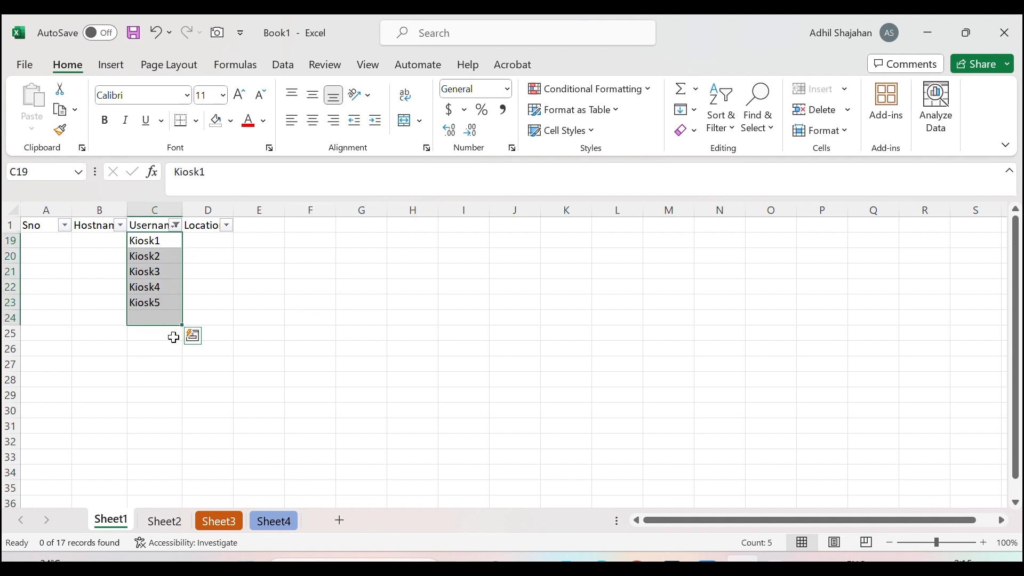
{"action": "left_click", "coordinate": [341, 382]}
{"action": "left_click", "coordinate": [176, 226]}
{"action": "mouse_move", "coordinate": [366, 336]}
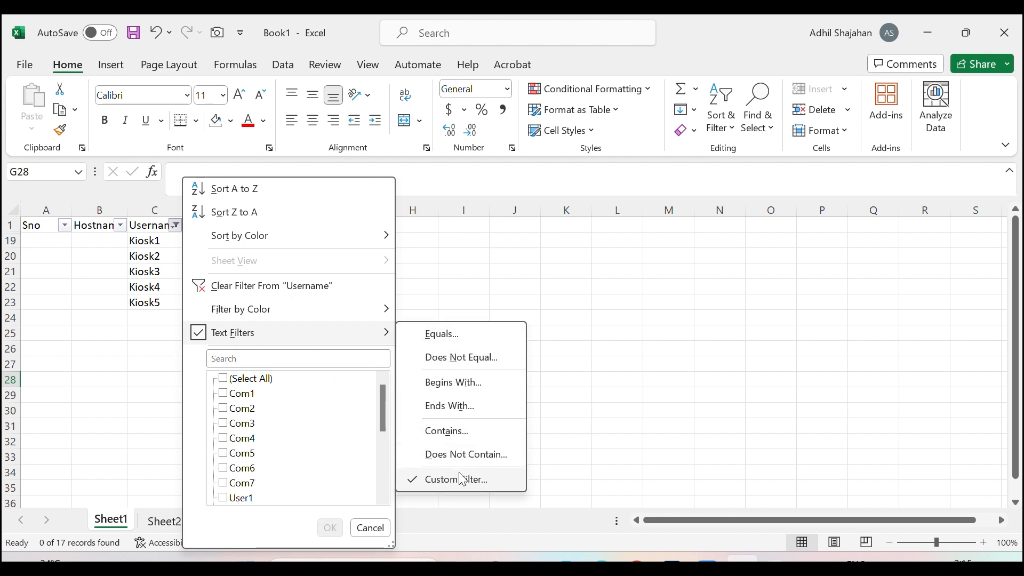
{"action": "left_click", "coordinate": [39, 276]}
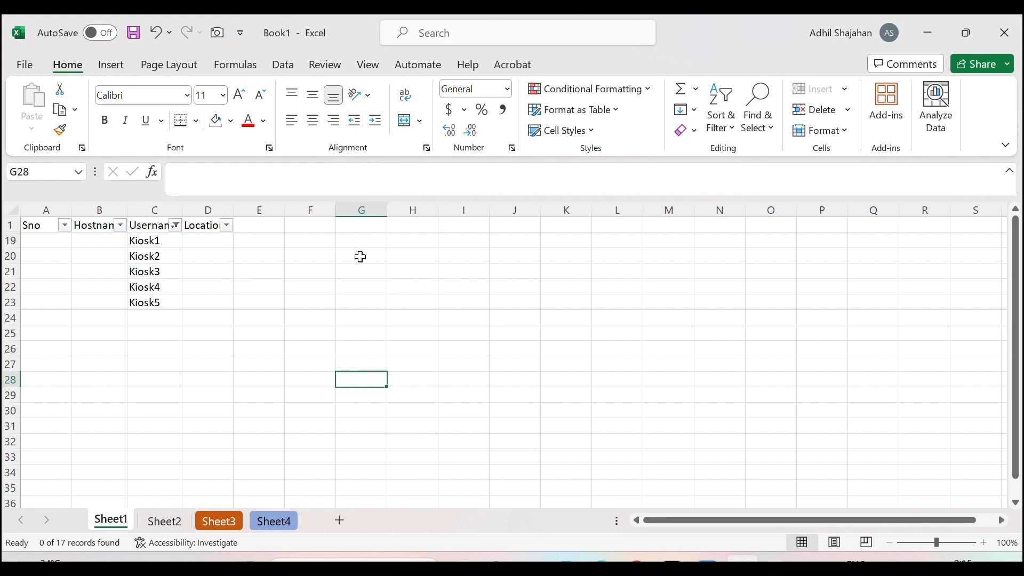
- Clear the active filter from the Sheet1 table while keeping filtering enabled on its header row
{"action": "left_click", "coordinate": [292, 336]}
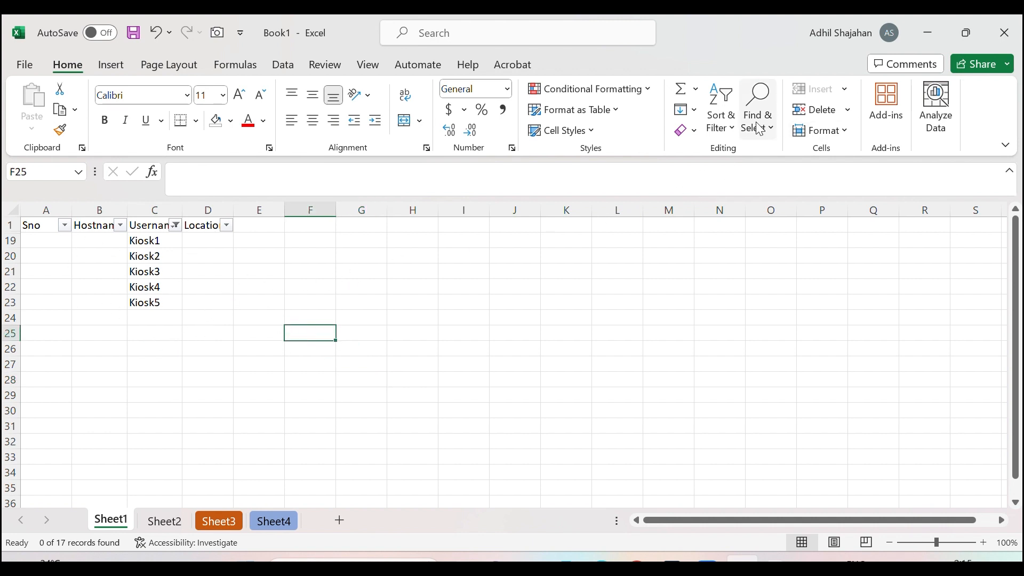
{"action": "left_click", "coordinate": [721, 115]}
{"action": "left_click", "coordinate": [757, 251]}
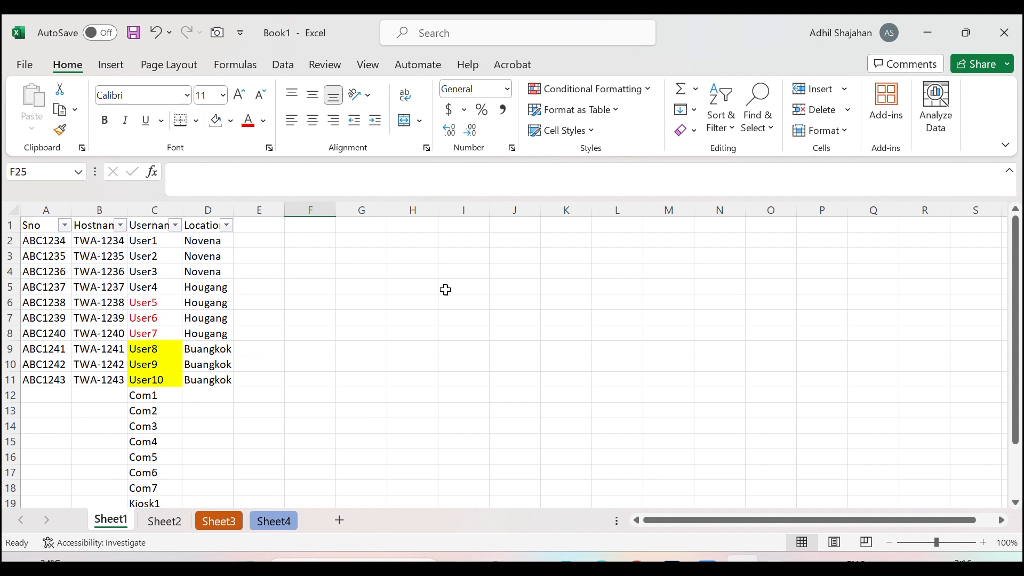
- Examine the sort and filter commands available for the Sheet1 table
{"action": "left_click", "coordinate": [727, 123]}
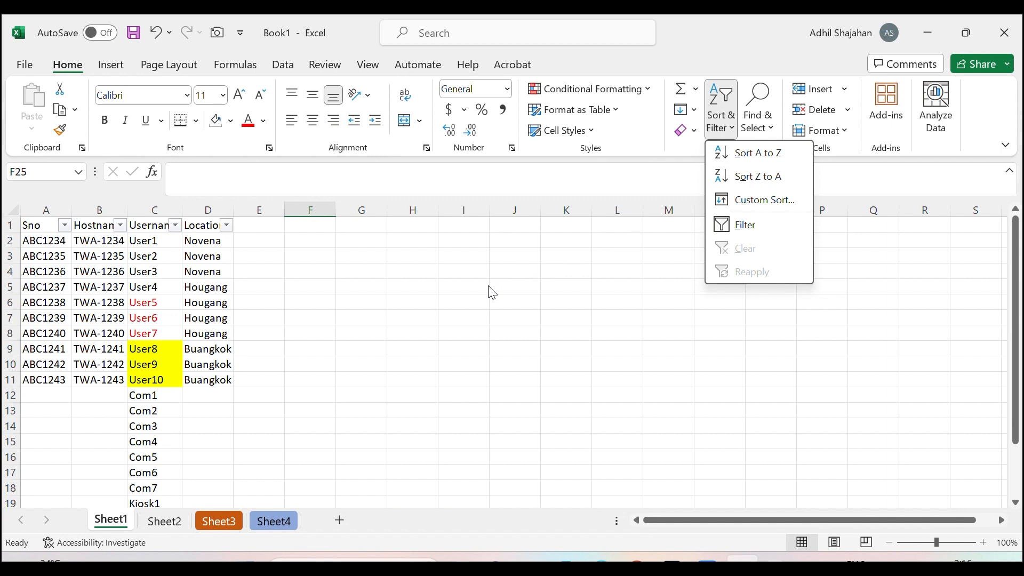
{"action": "left_click", "coordinate": [580, 252]}
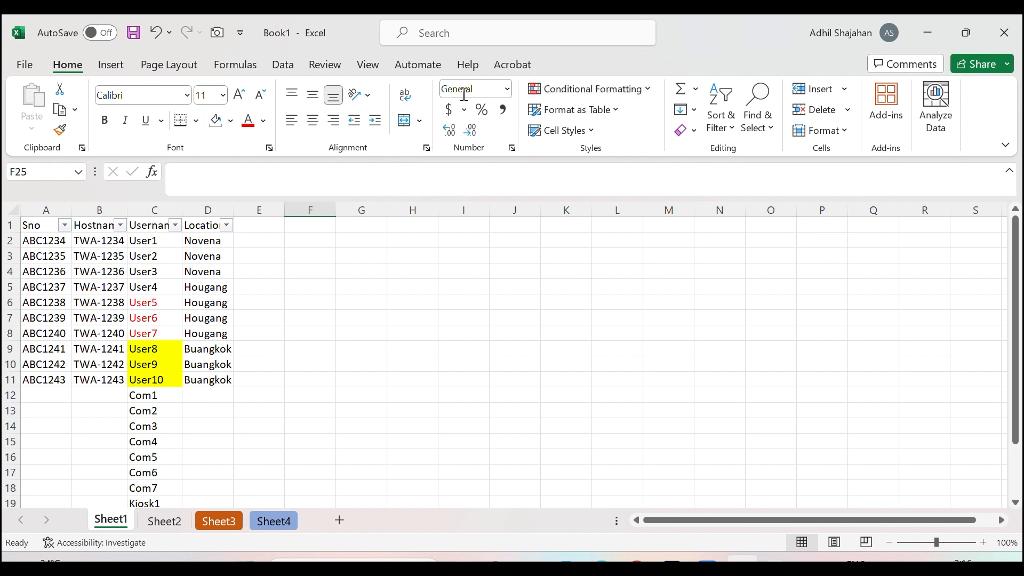
{"action": "left_click", "coordinate": [289, 67]}
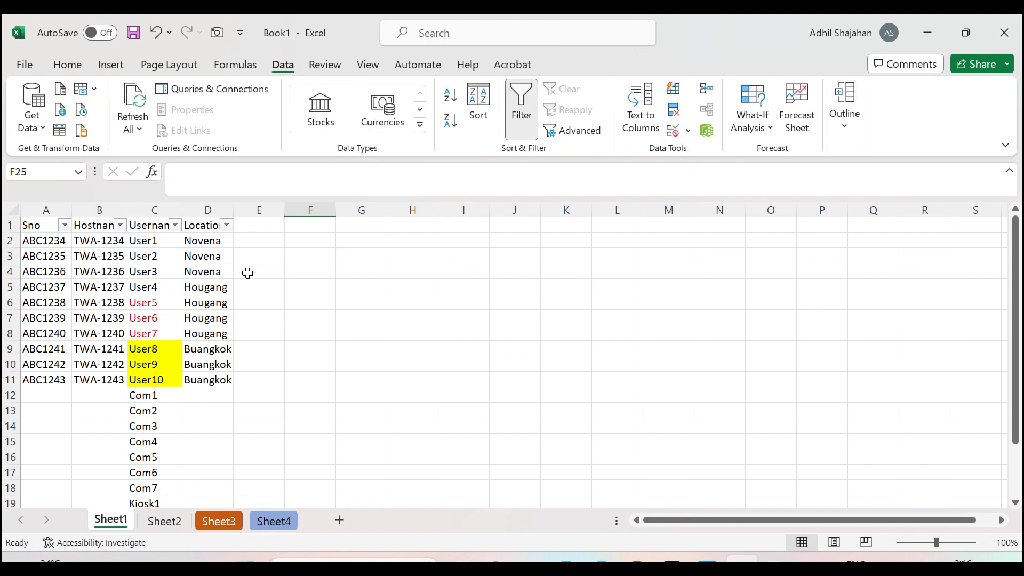